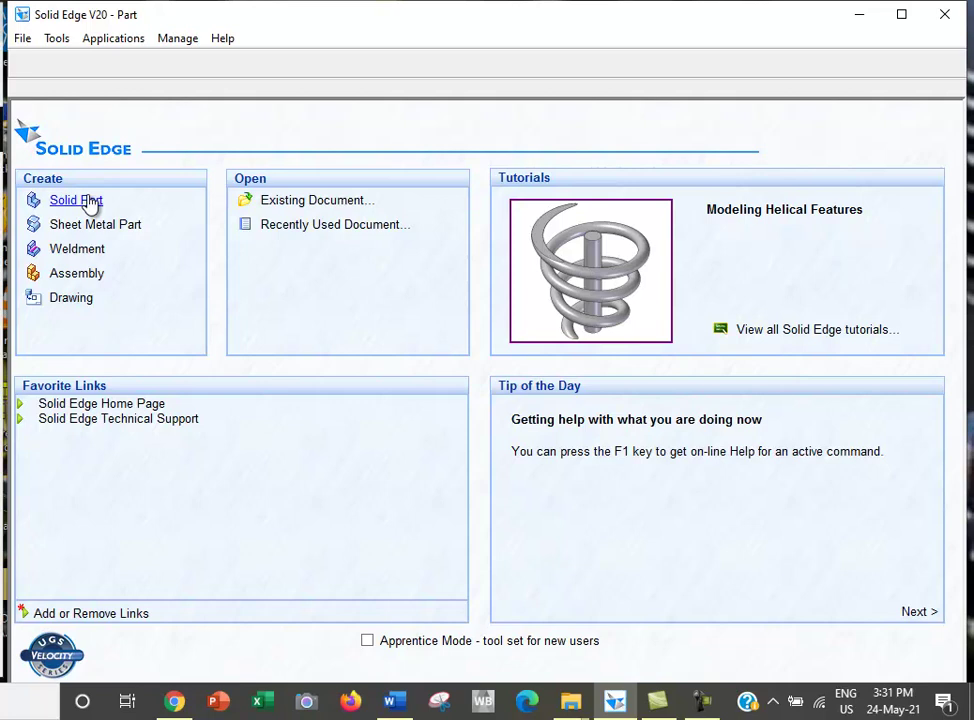
# Step: Create a new solid part and start a sketch on the Top (xy) plane
pyautogui.click(88, 200)
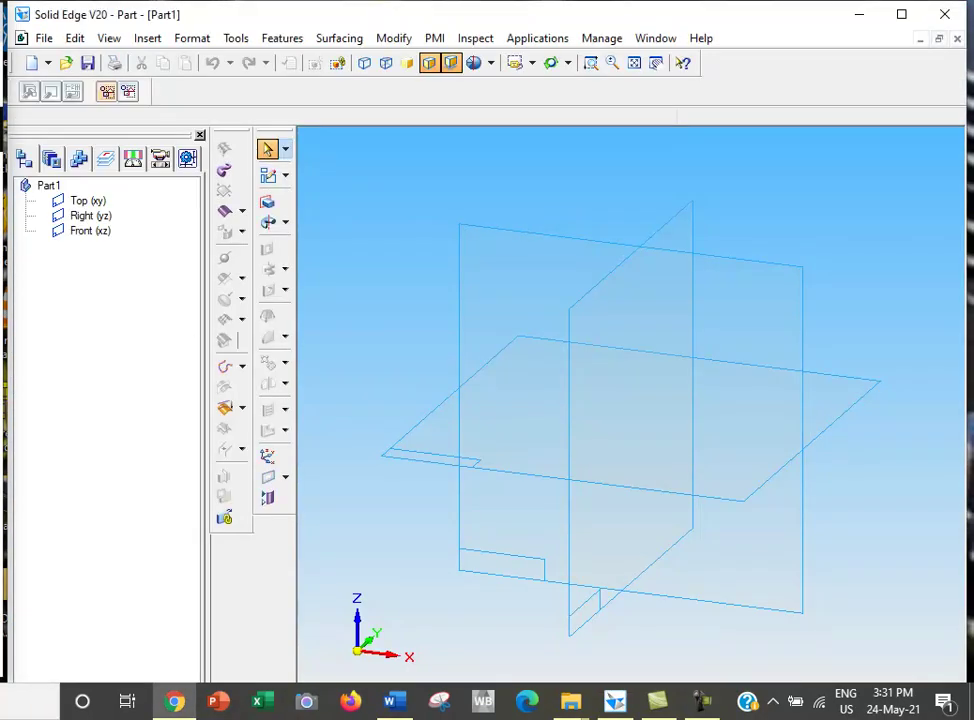
pyautogui.click(268, 176)
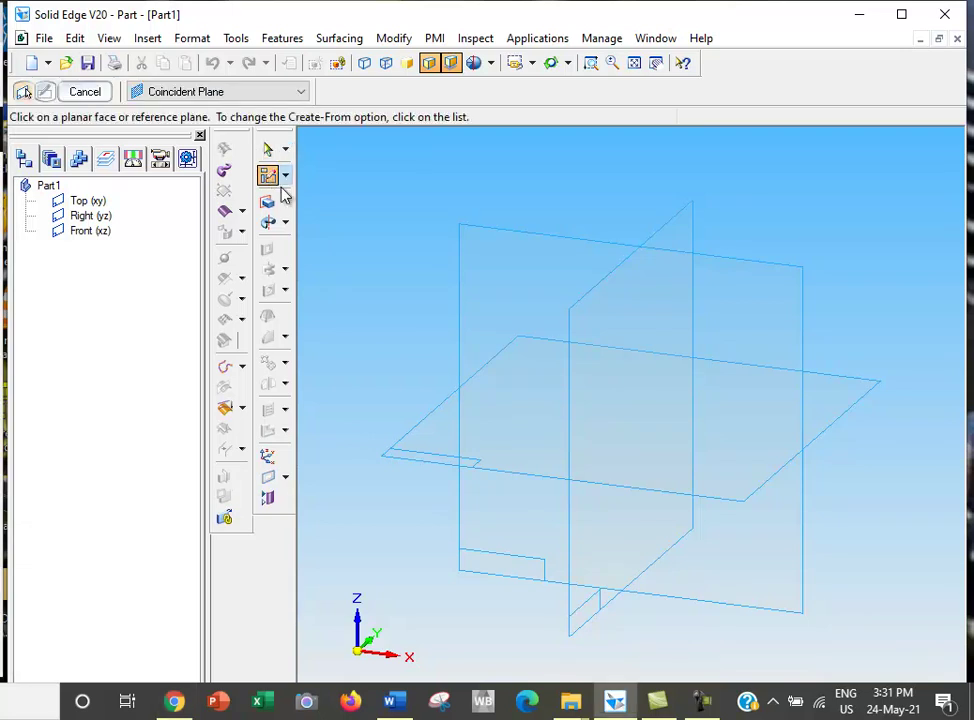
pyautogui.click(413, 433)
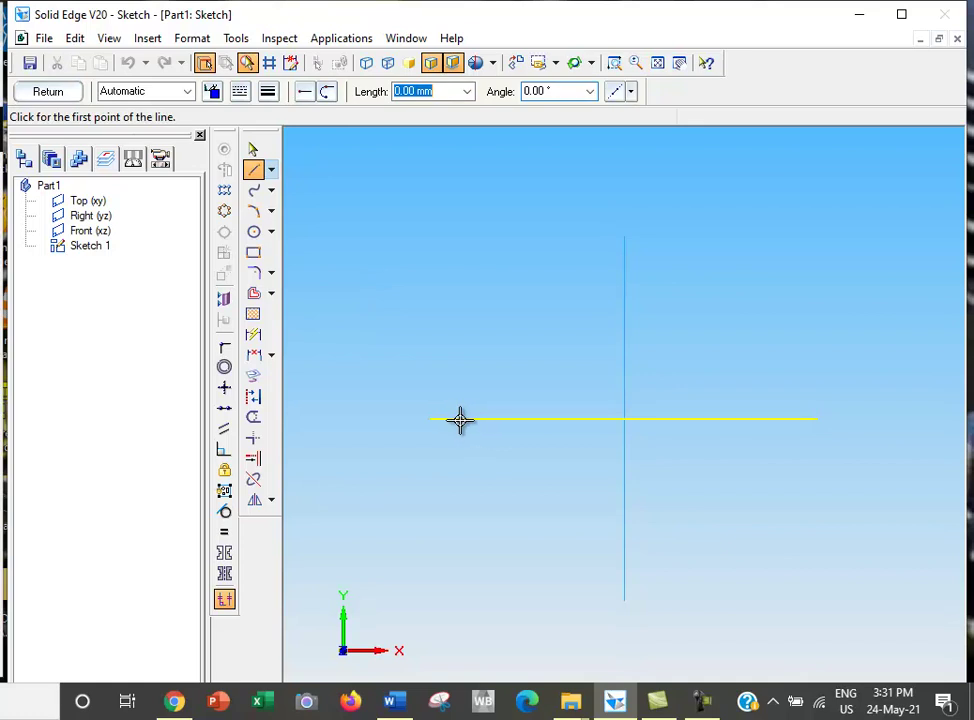
# Step: Sketch an open U-shaped path with a base about 167 mm long on the horizontal axis and two equal upward vertical legs
pyautogui.click(342, 288)
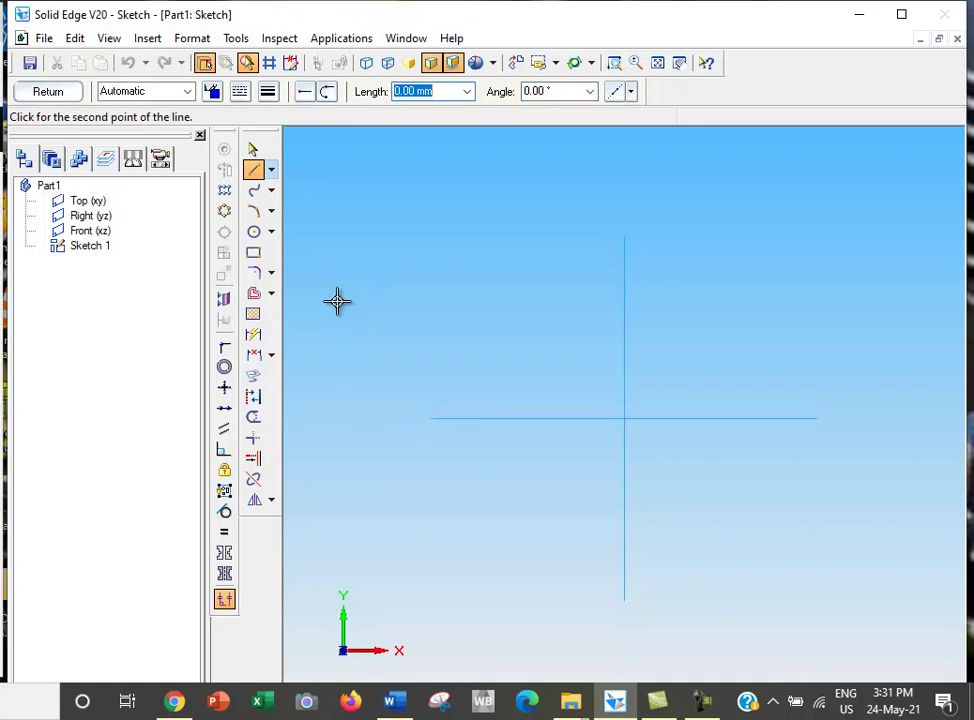
pyautogui.click(342, 420)
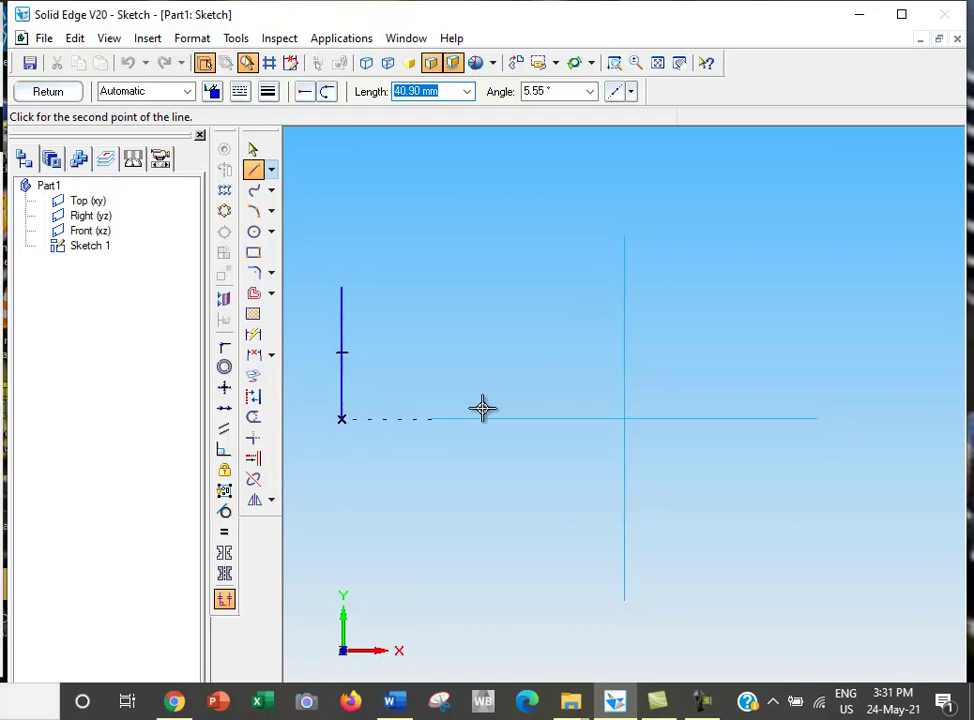
pyautogui.click(905, 419)
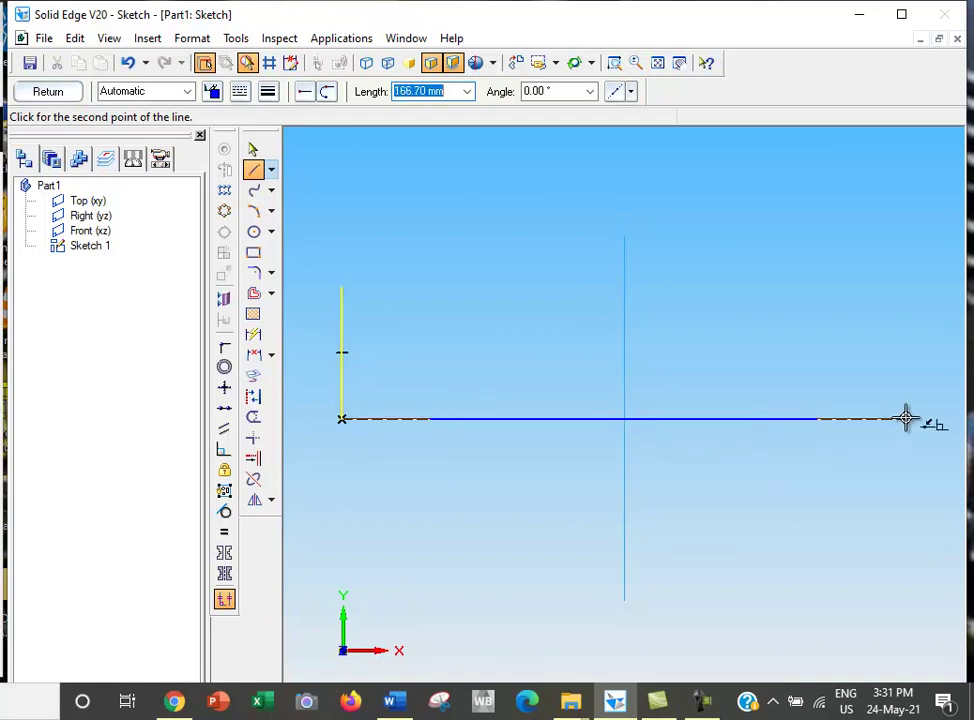
pyautogui.click(903, 286)
pyautogui.rightClick(887, 268)
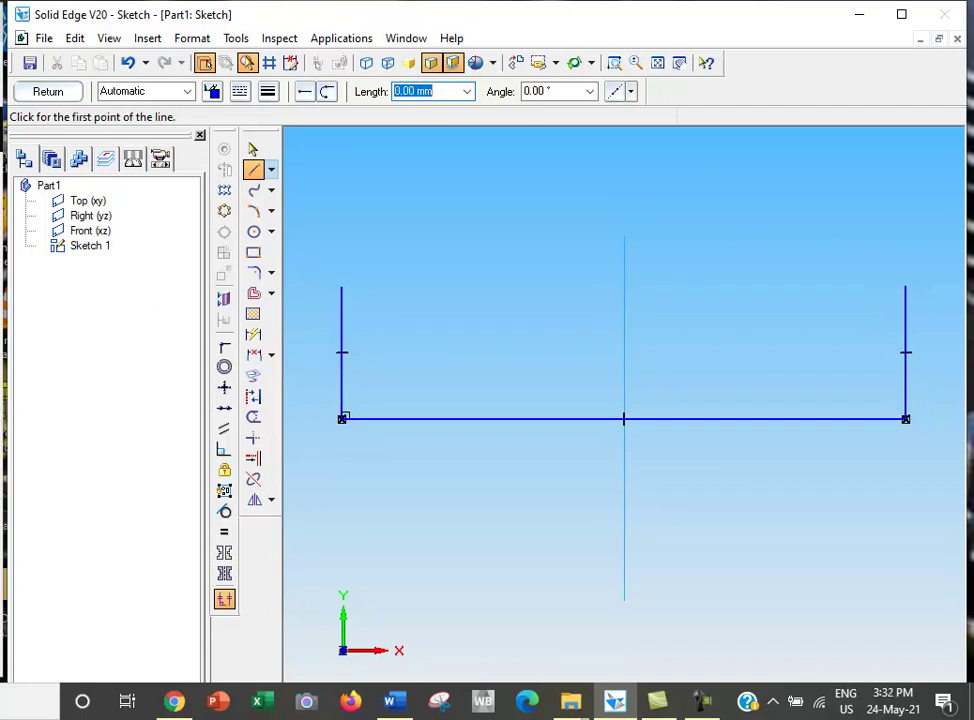
# Step: Fillet both corners of the U-shaped path and finish the sketch
pyautogui.click(254, 276)
pyautogui.click(346, 417)
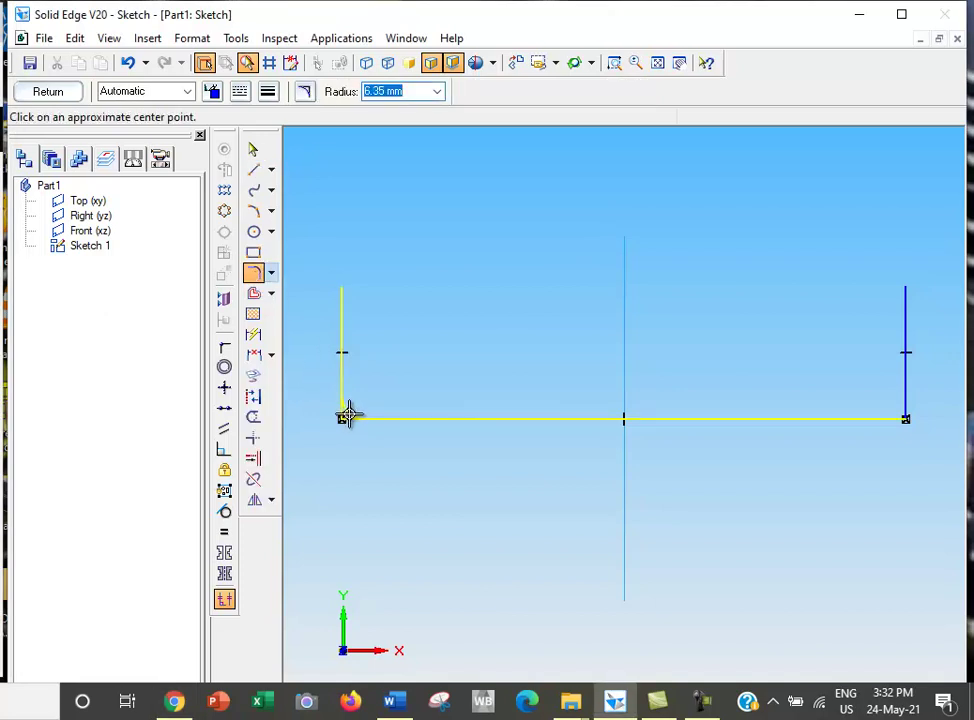
pyautogui.click(347, 416)
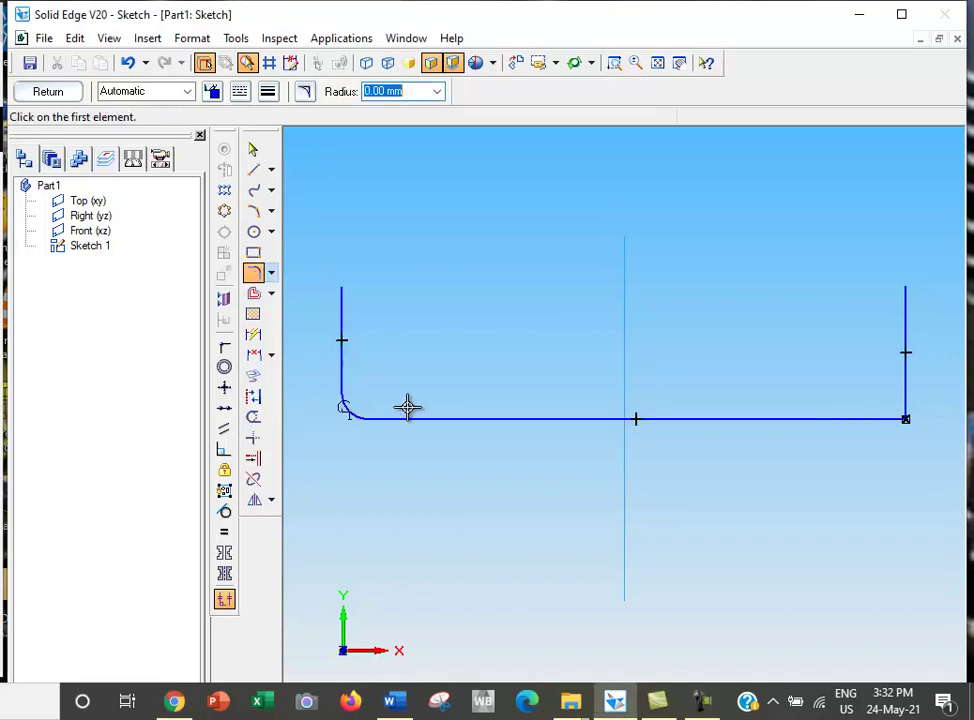
pyautogui.click(907, 419)
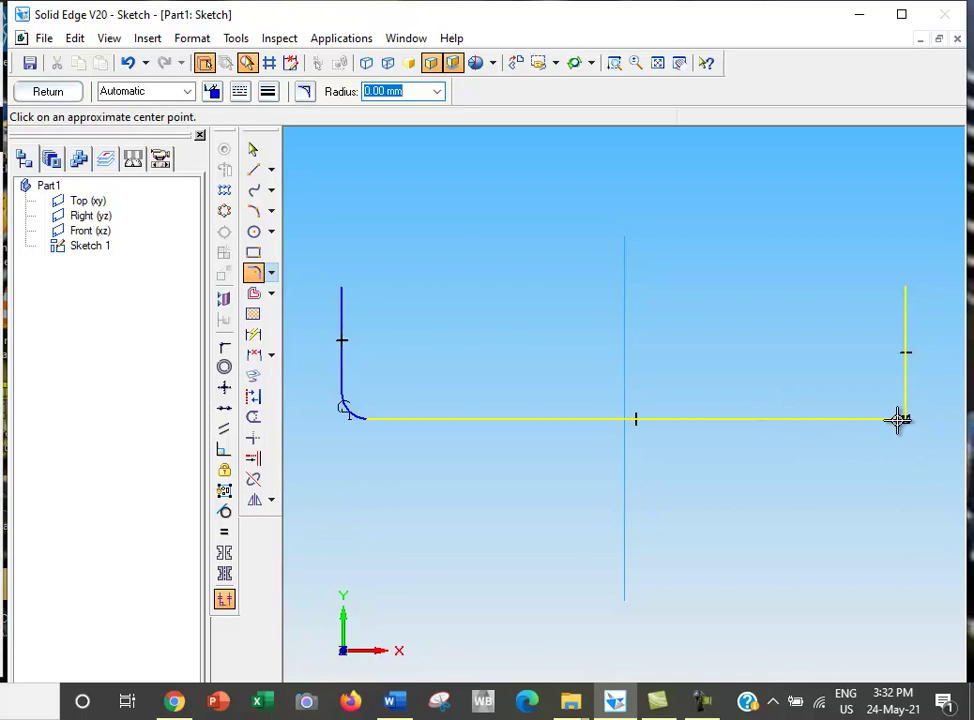
pyautogui.click(894, 415)
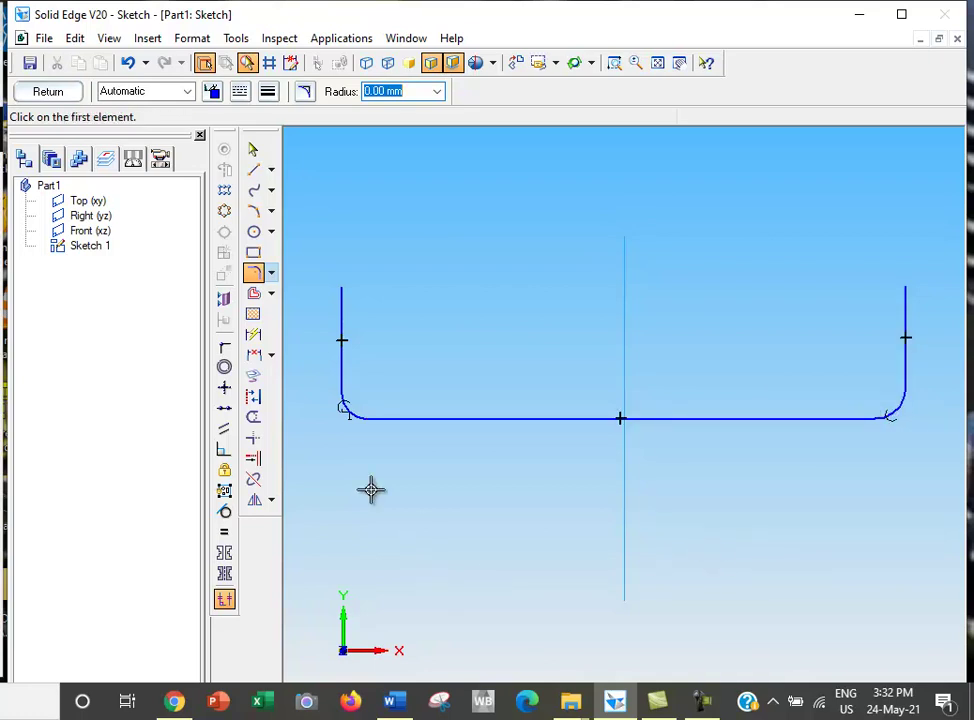
pyautogui.click(52, 94)
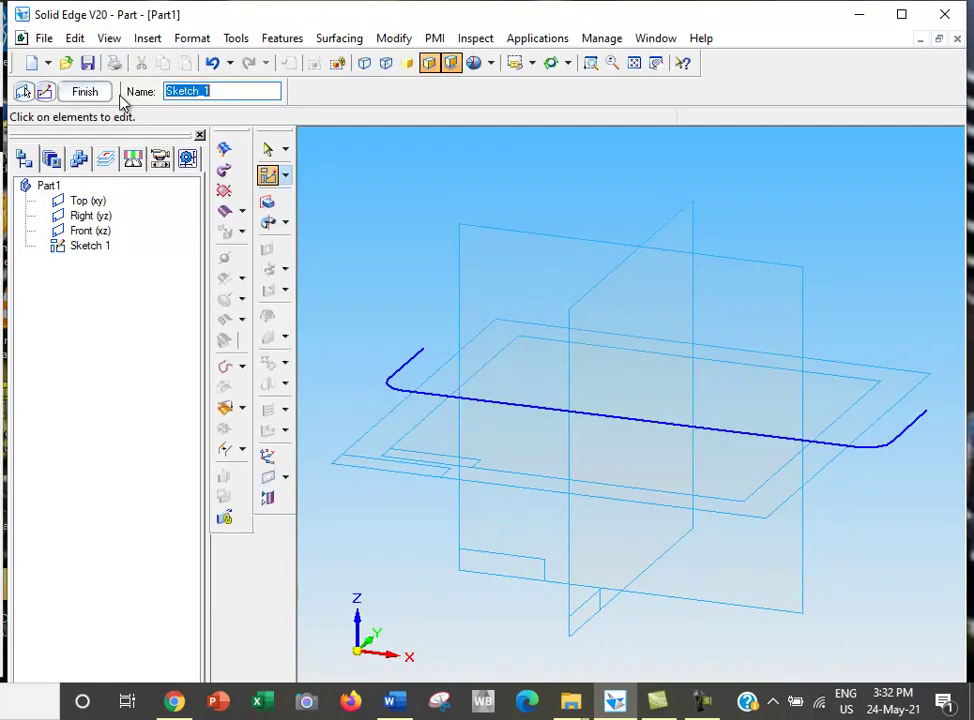
pyautogui.click(96, 93)
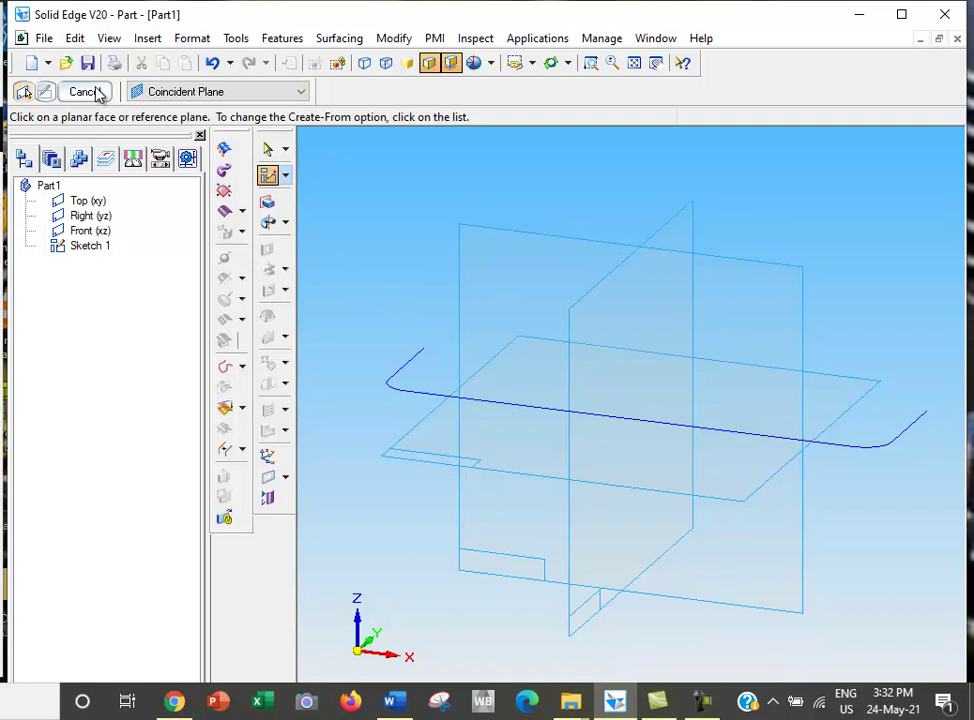
# Step: Switch to the Teams meeting in the browser, share the Solid Edge V20 part window, and return to the model
pyautogui.click(284, 226)
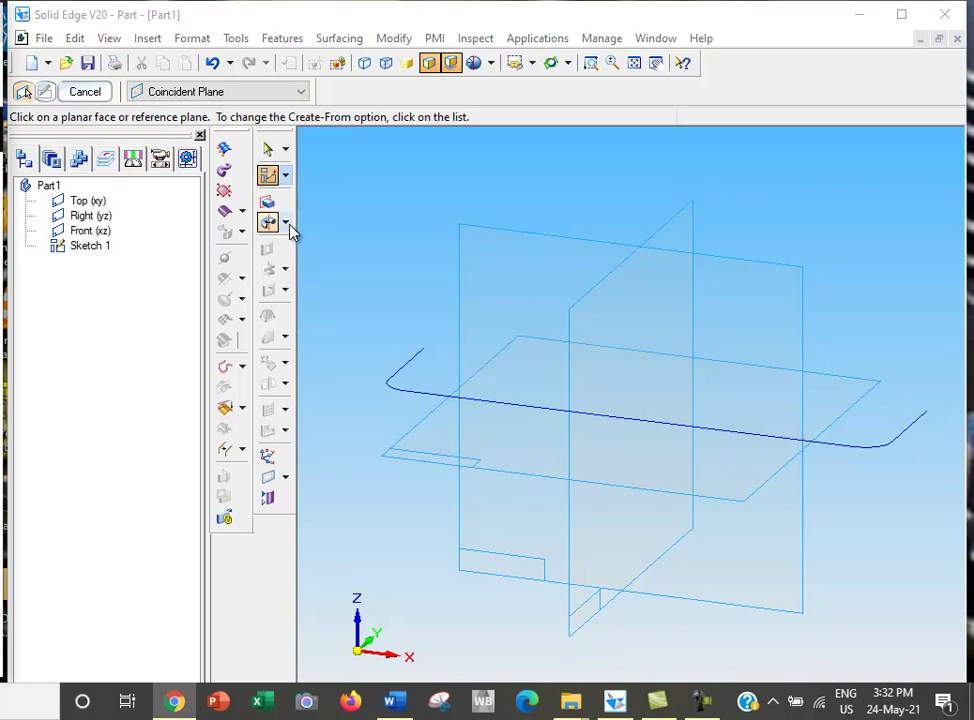
pyautogui.moveTo(0, 48); pyautogui.dragTo(387, 41)
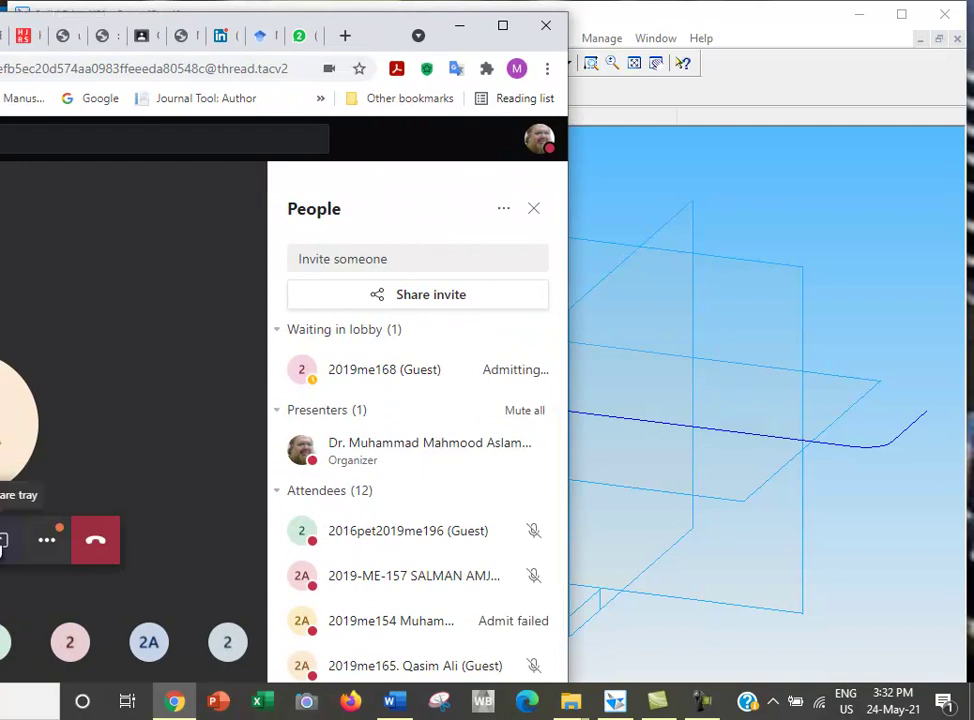
pyautogui.click(3, 540)
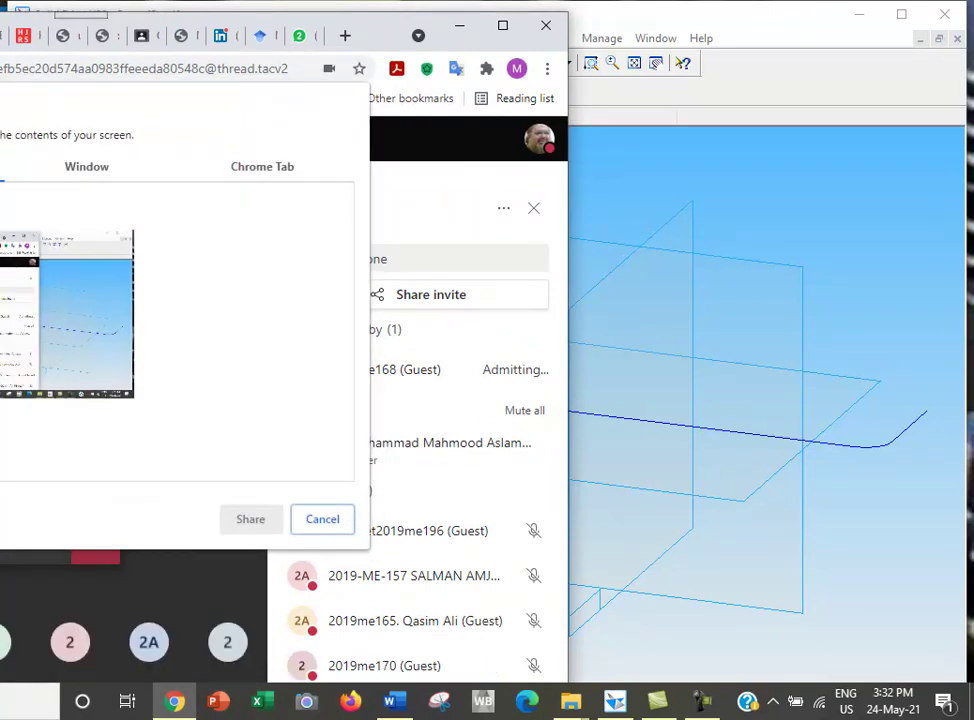
pyautogui.click(82, 168)
pyautogui.click(239, 237)
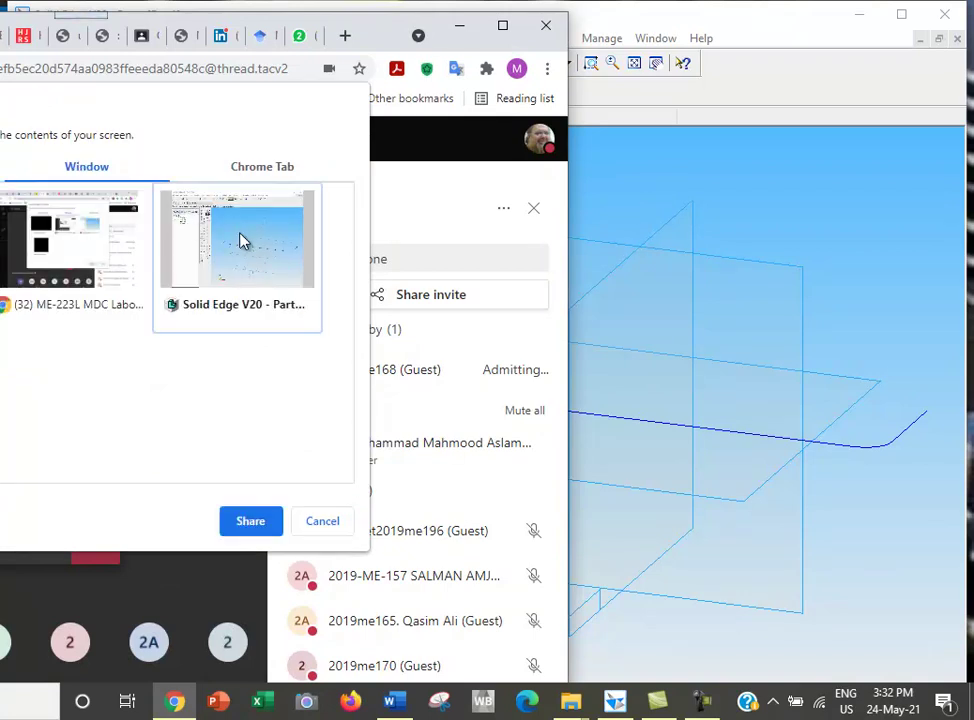
pyautogui.click(270, 526)
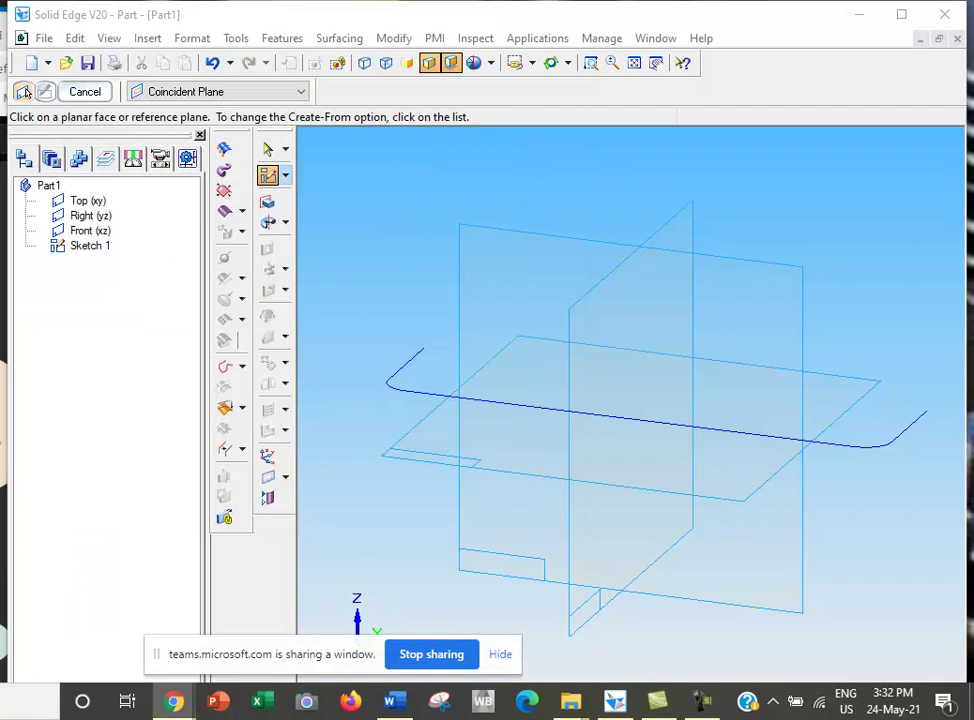
pyautogui.moveTo(4, 20); pyautogui.dragTo(0, 0)
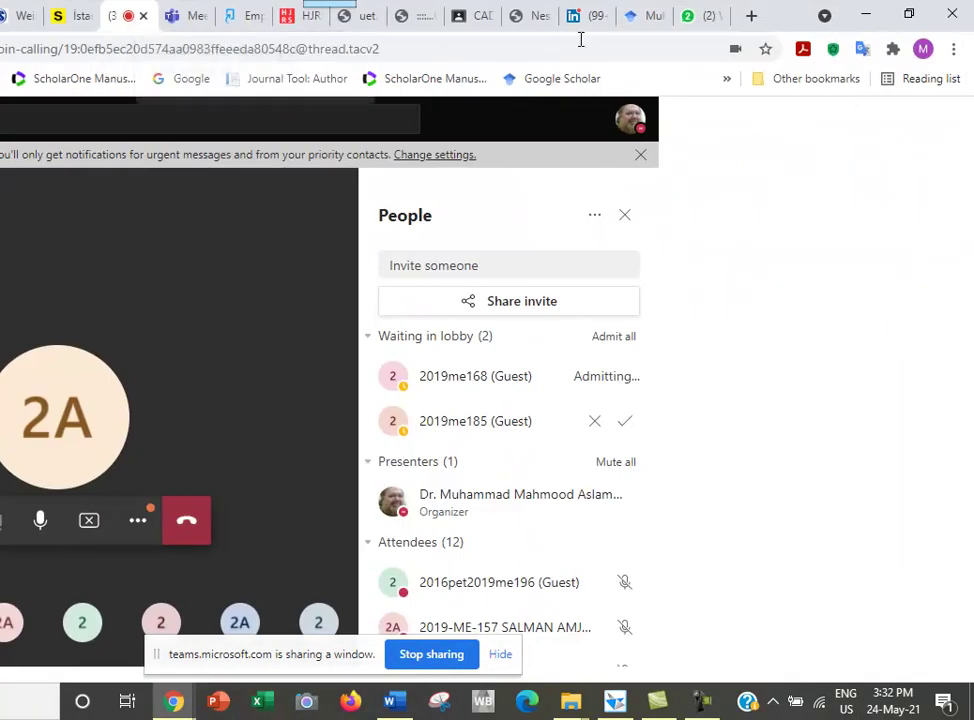
pyautogui.click(907, 17)
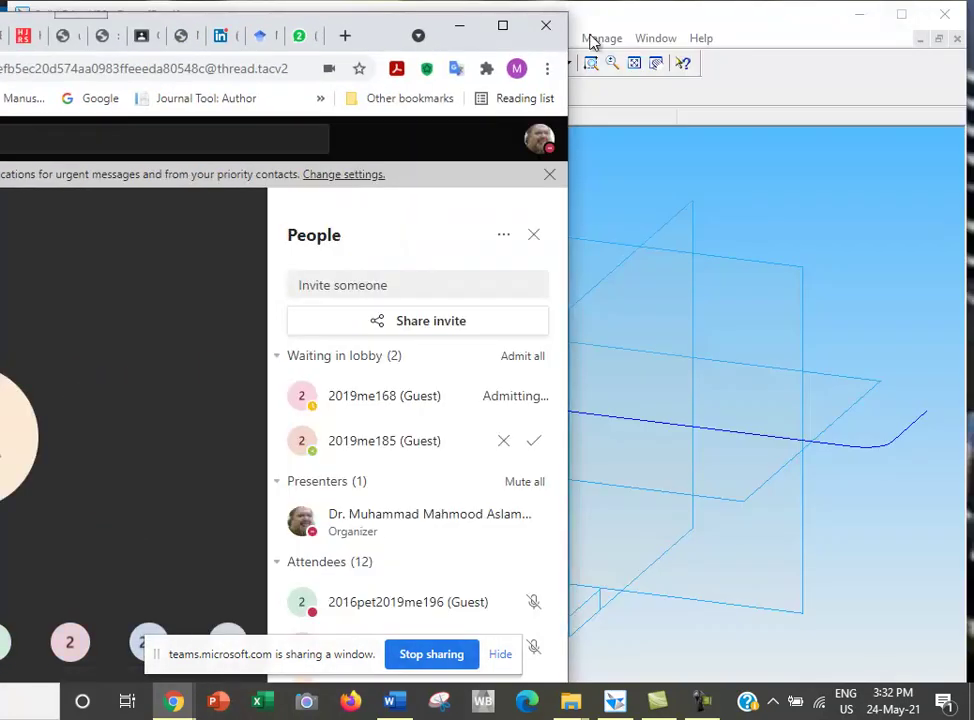
pyautogui.moveTo(371, 28); pyautogui.dragTo(0, 30)
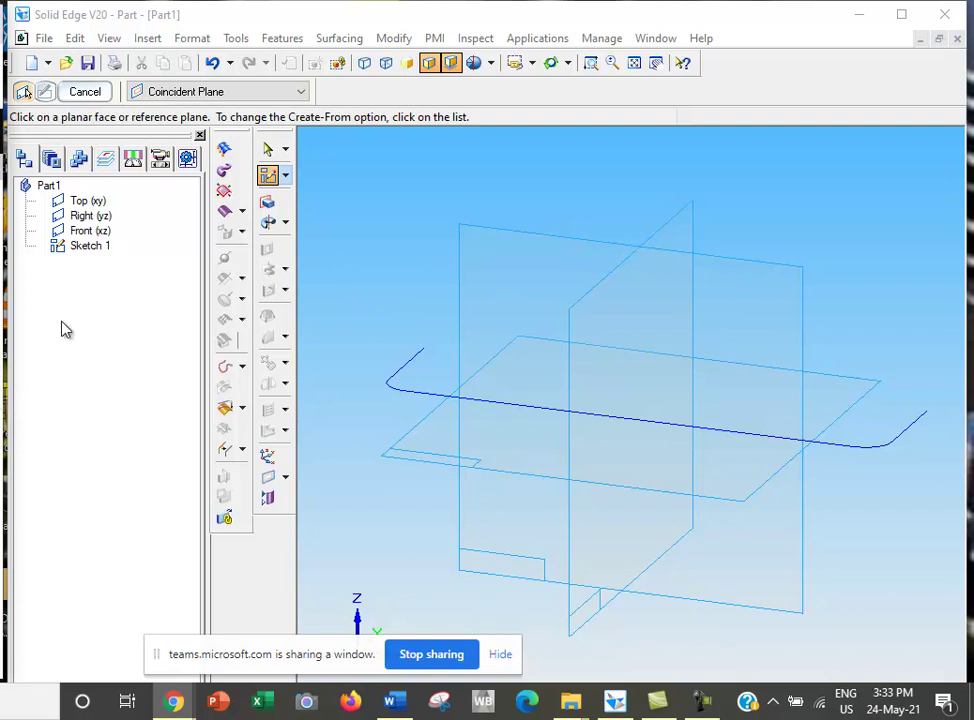
# Step: Start a Swept Protrusion with single path and cross section, using the U-shaped sketch chain as the path
pyautogui.click(287, 225)
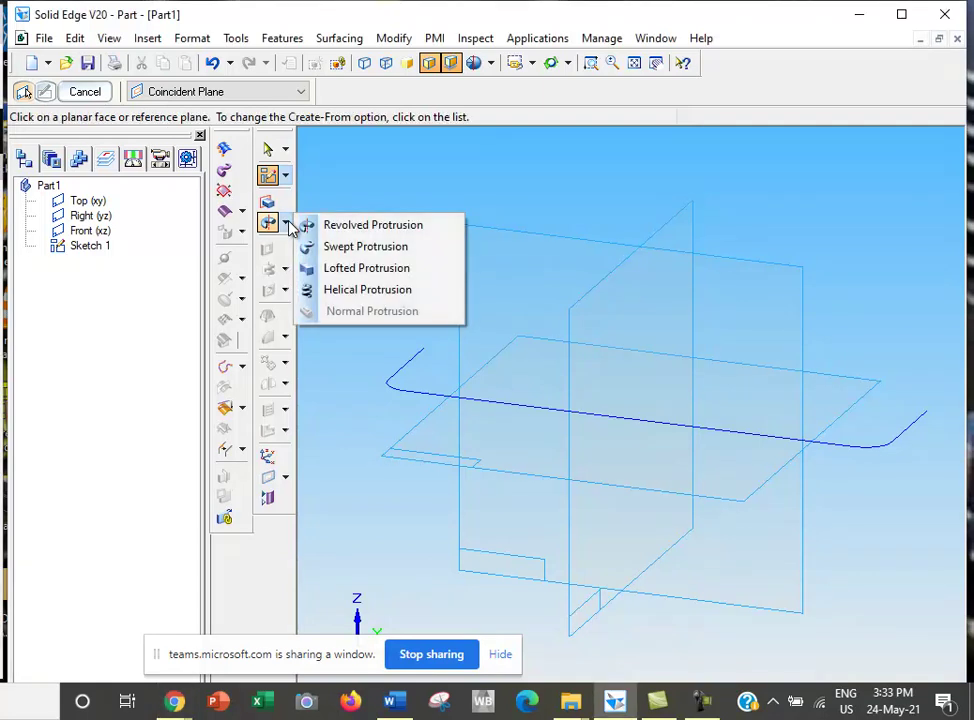
pyautogui.click(349, 247)
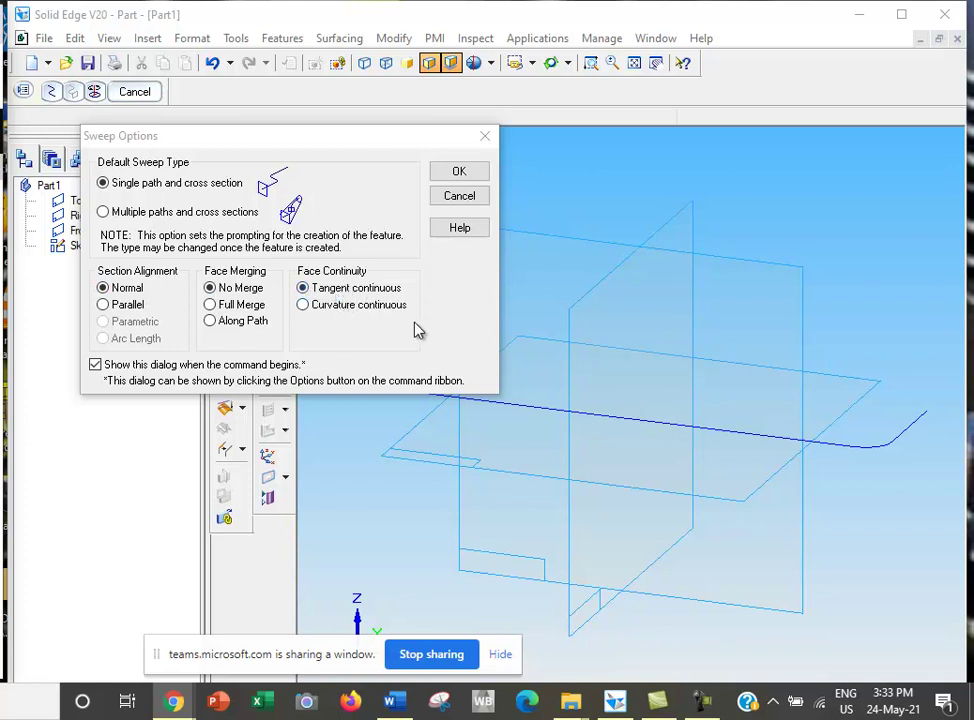
pyautogui.click(460, 173)
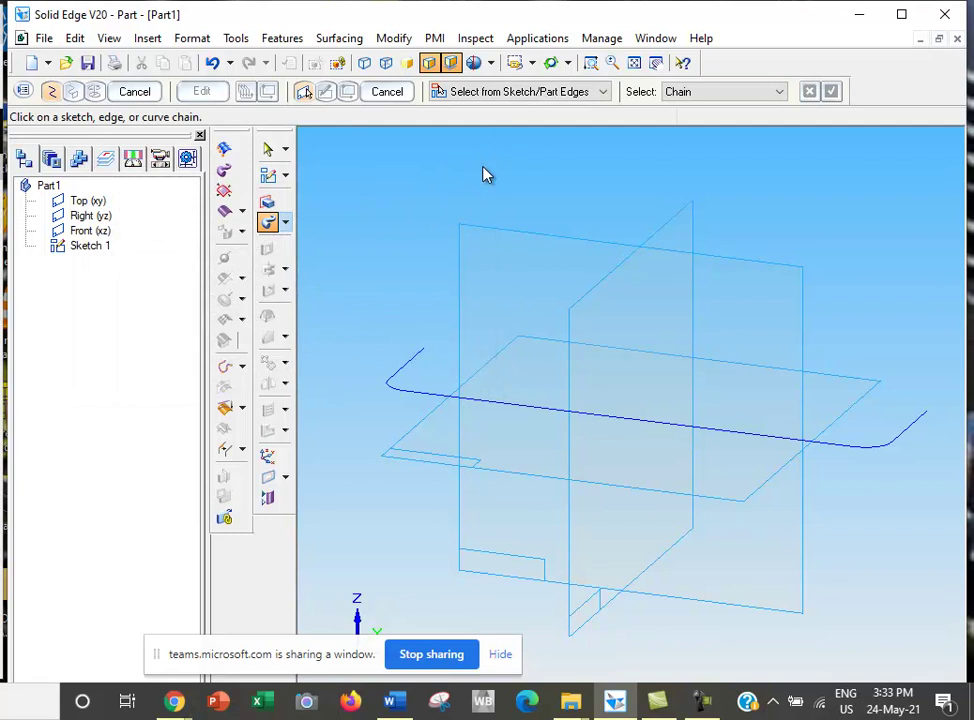
pyautogui.click(421, 364)
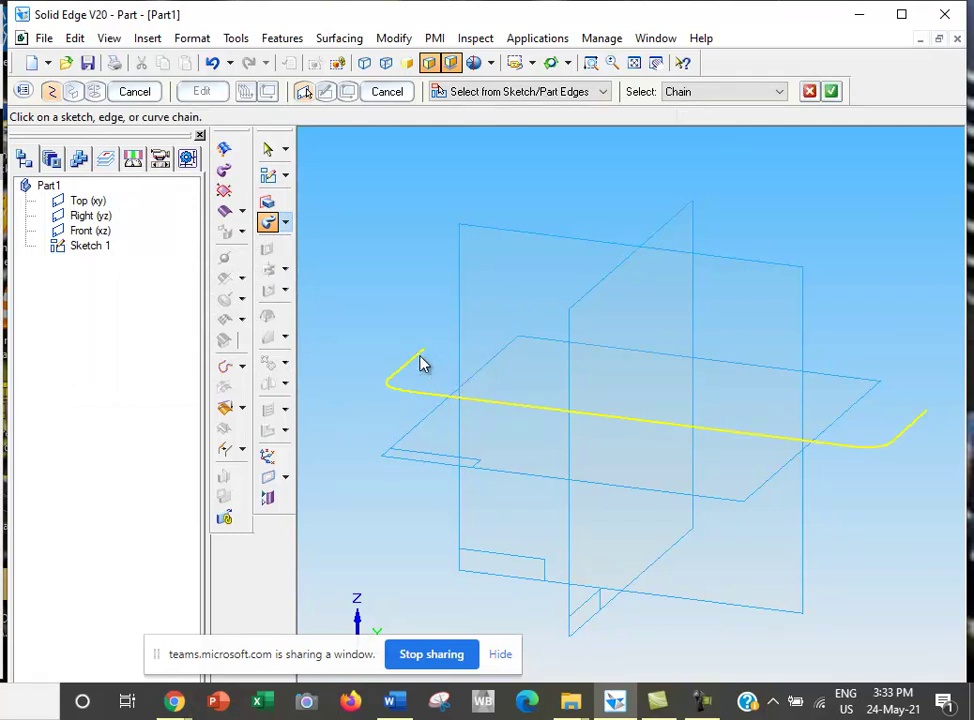
pyautogui.click(831, 91)
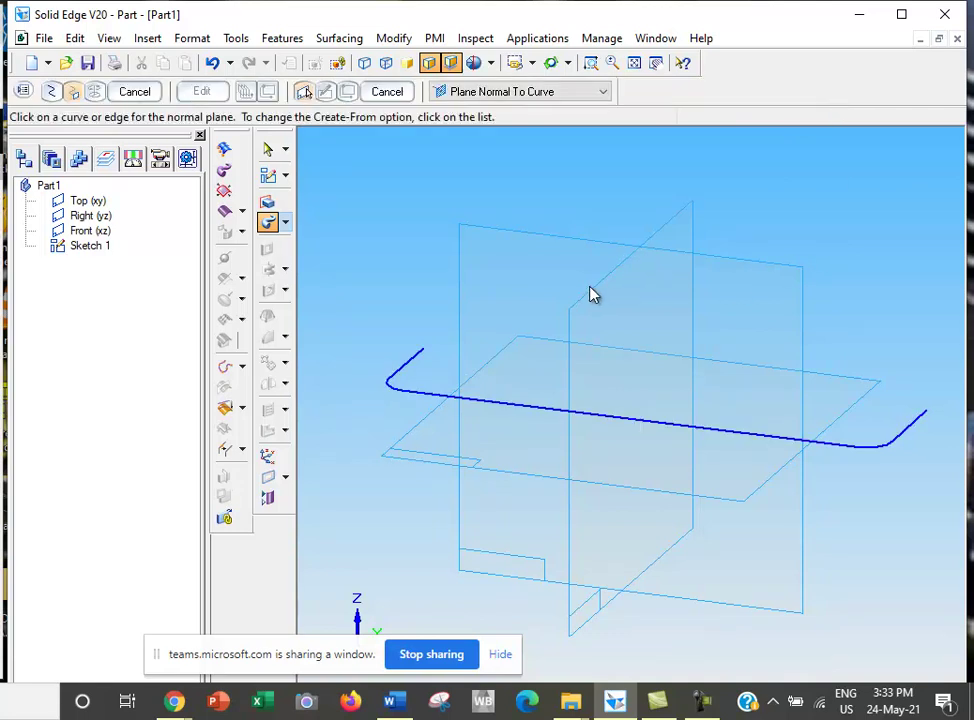
# Step: Place the cross-section sketch plane with Plane Normal To Curve at the free end of the path's leg on the negative X side
pyautogui.click(604, 92)
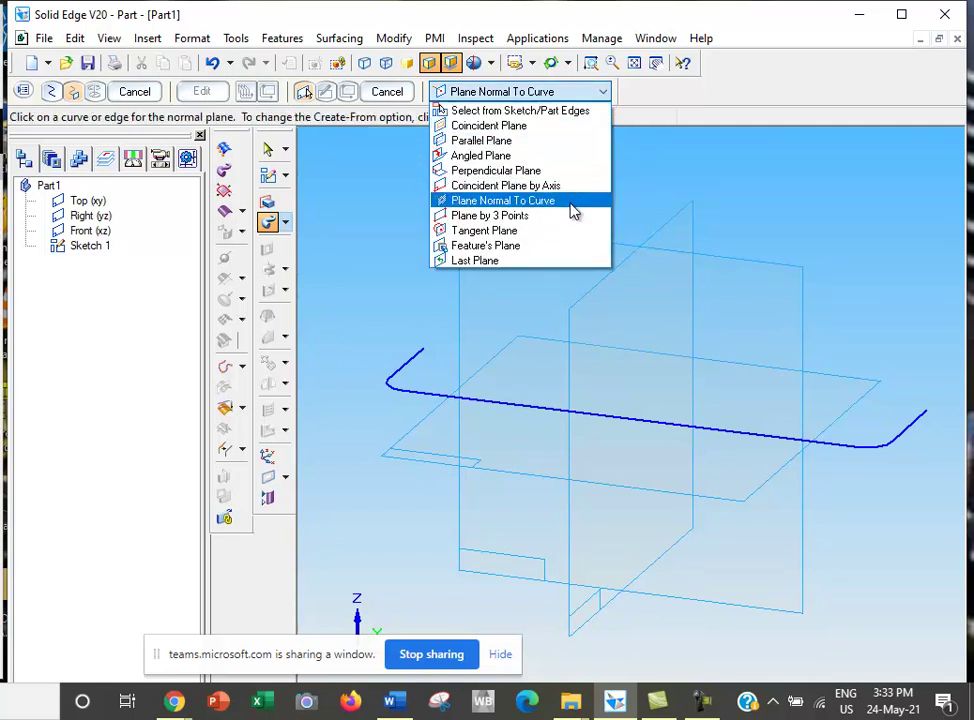
pyautogui.click(572, 201)
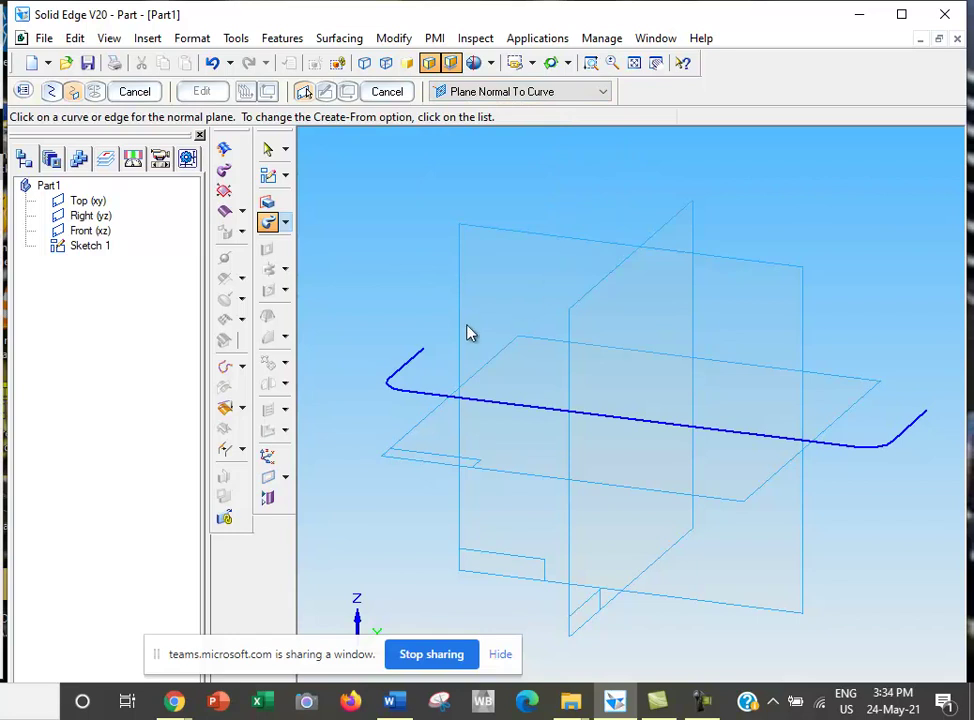
pyautogui.click(424, 362)
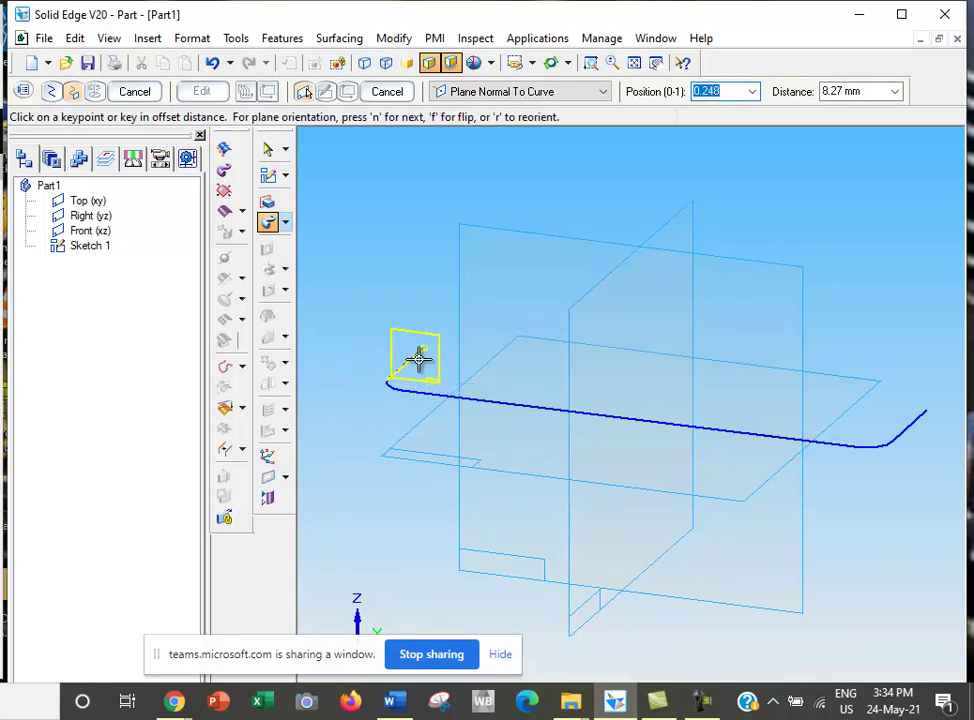
pyautogui.click(450, 351)
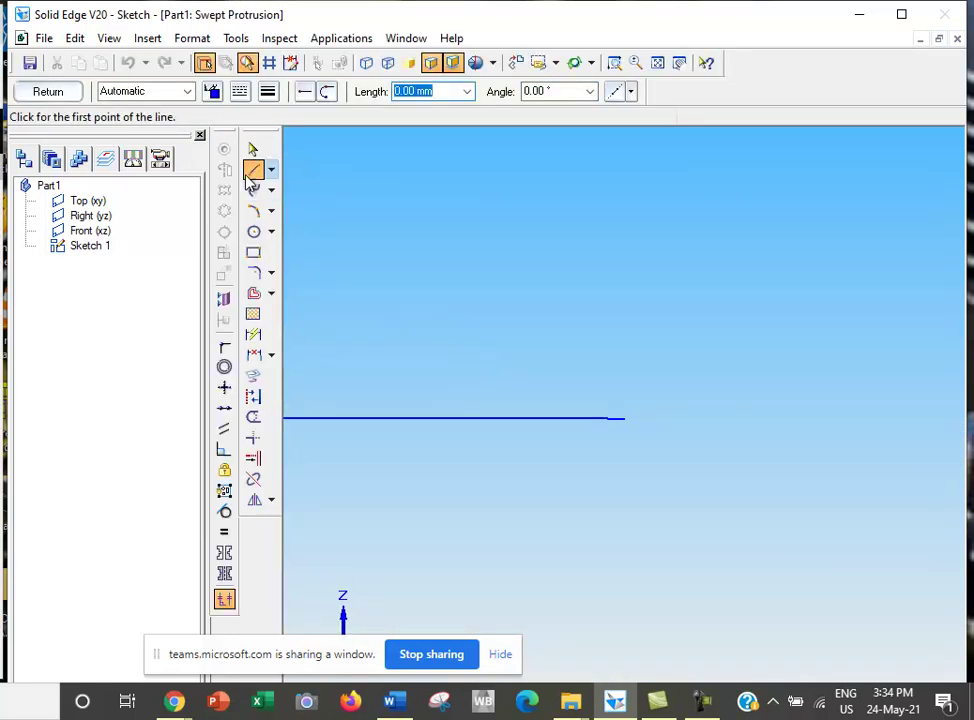
# Step: Sketch an open four-segment profile around the path end: a horizontal line, a long vertical, an inward diagonal and a short vertical
pyautogui.click(592, 351)
pyautogui.click(666, 352)
pyautogui.click(666, 475)
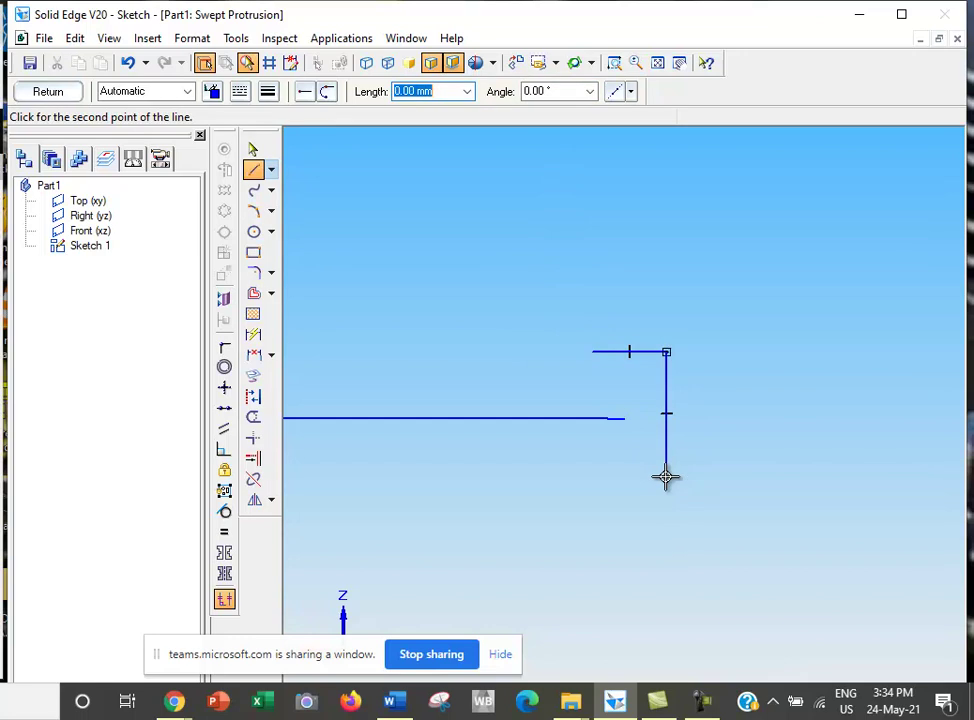
pyautogui.click(621, 518)
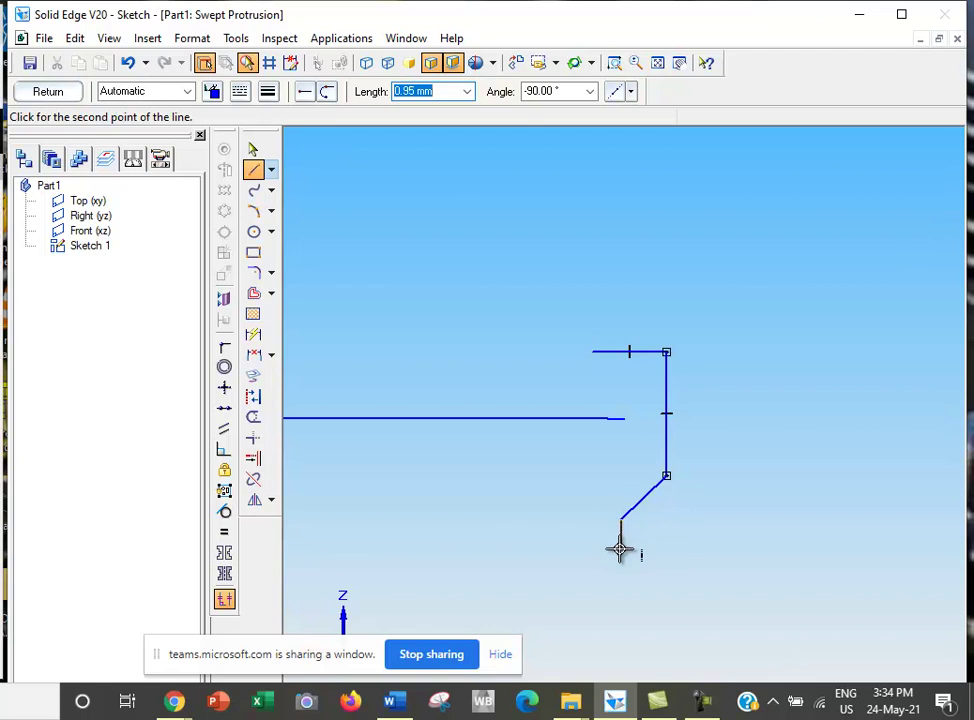
pyautogui.click(620, 558)
pyautogui.rightClick(618, 557)
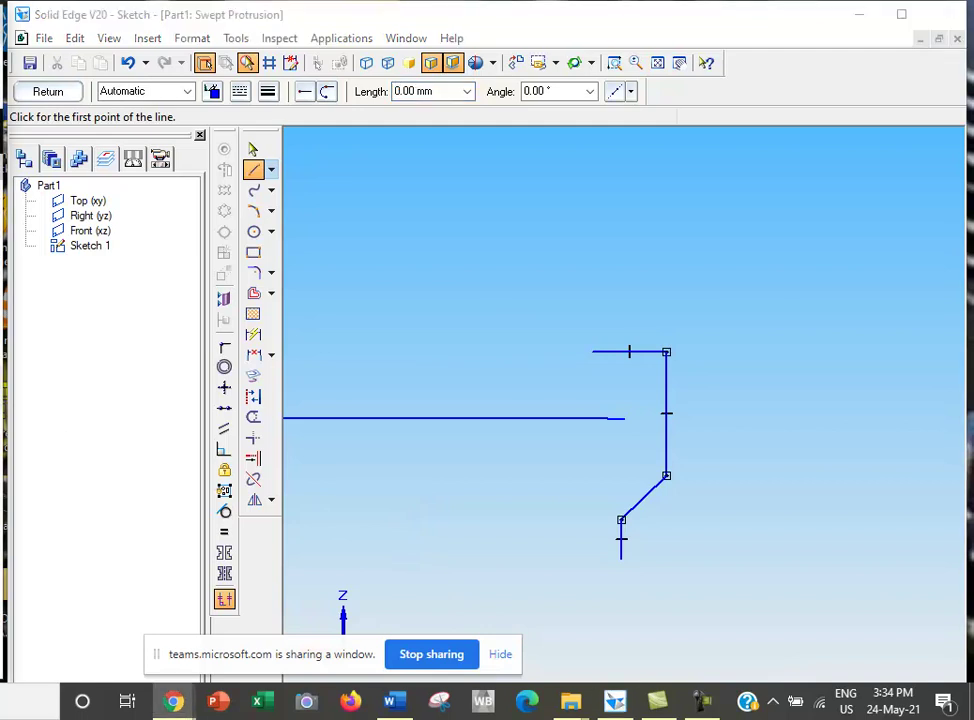
# Step: Offset the whole four-segment profile chain outward by 0.5 mm
pyautogui.click(255, 296)
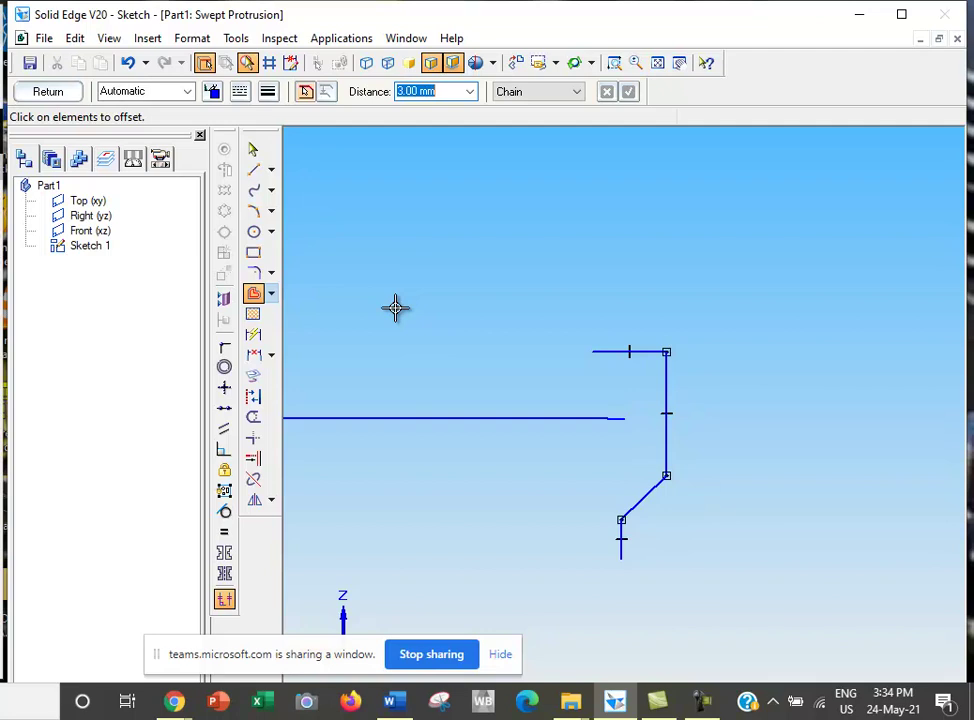
pyautogui.click(620, 350)
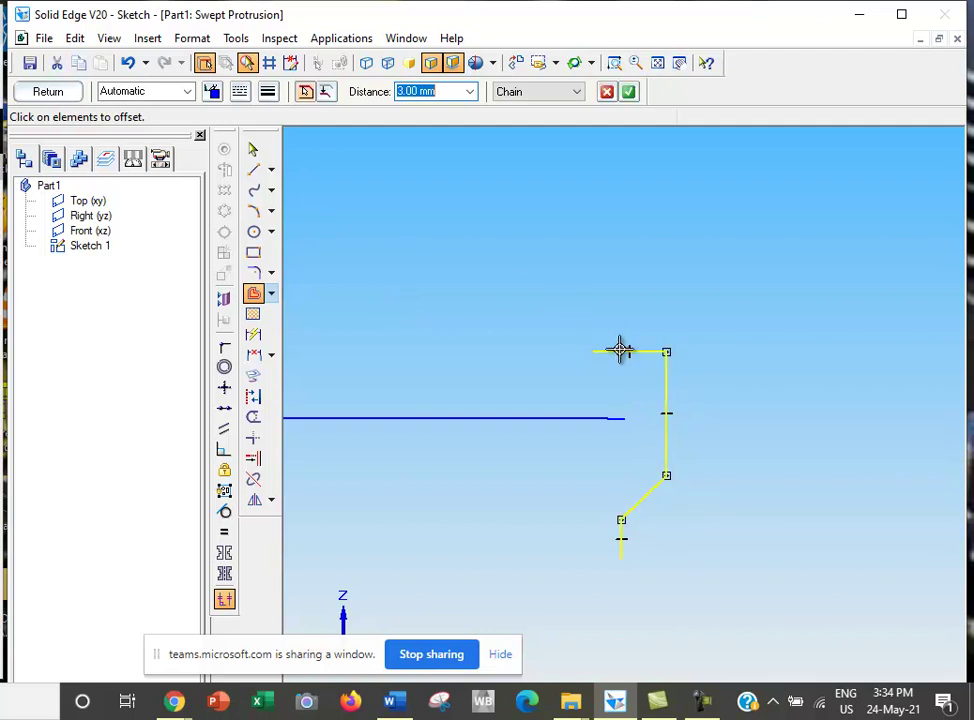
pyautogui.click(432, 90)
pyautogui.moveTo(432, 90); pyautogui.dragTo(404, 91)
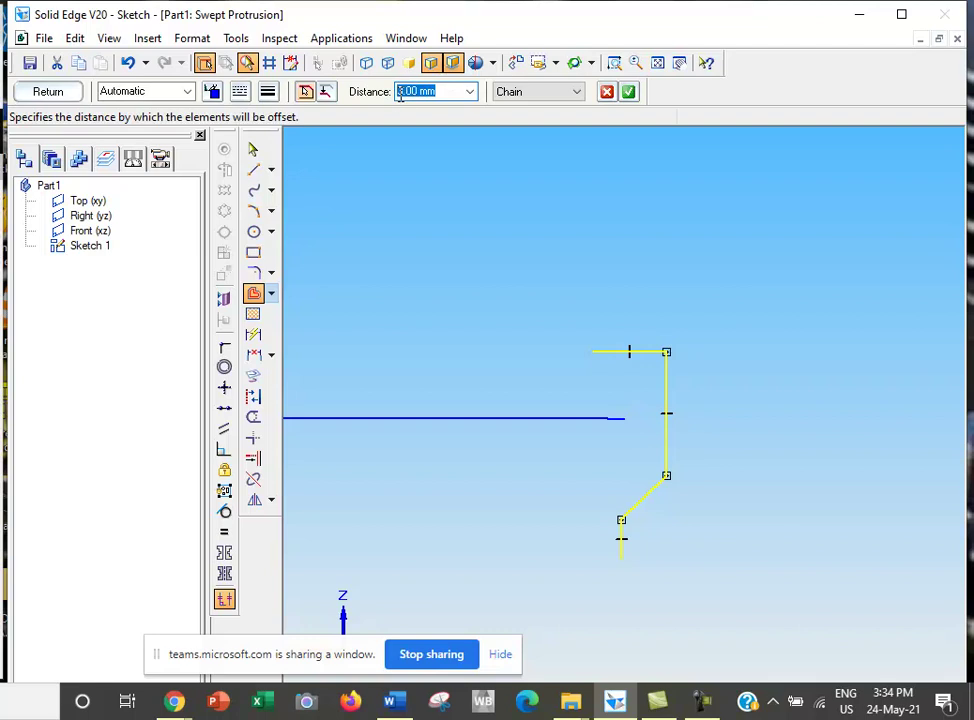
pyautogui.press('BackSpace')
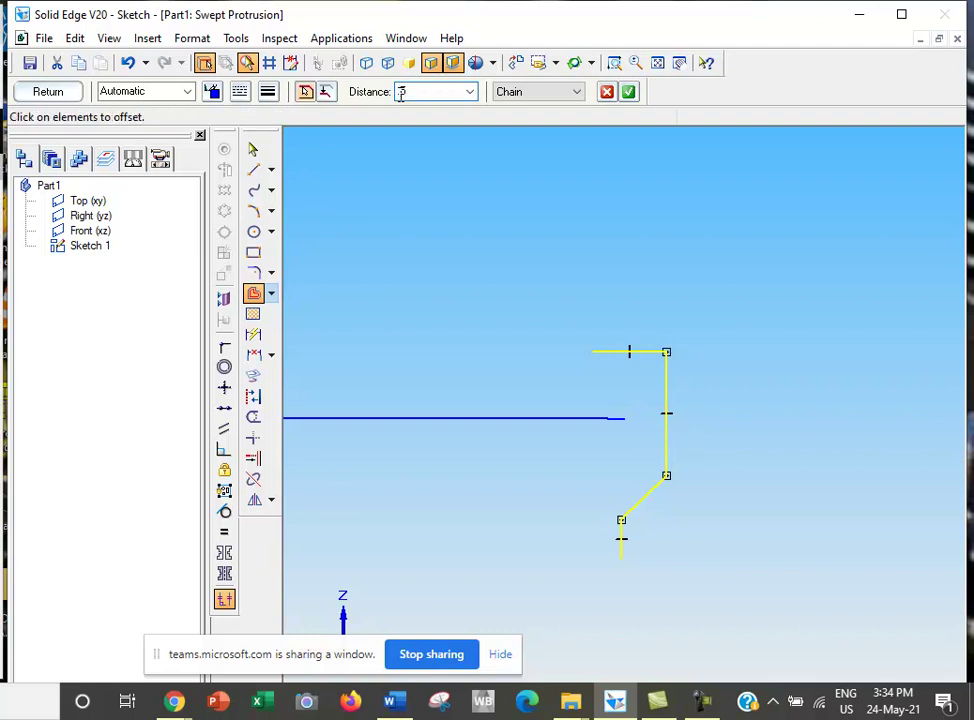
pyautogui.click(627, 96)
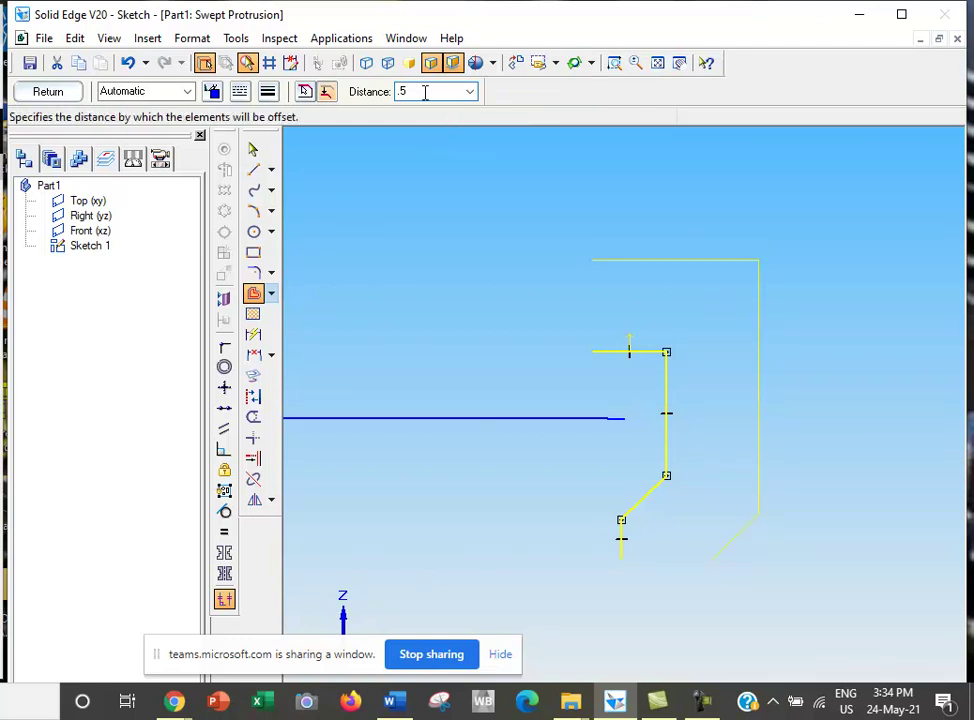
pyautogui.press('Return')
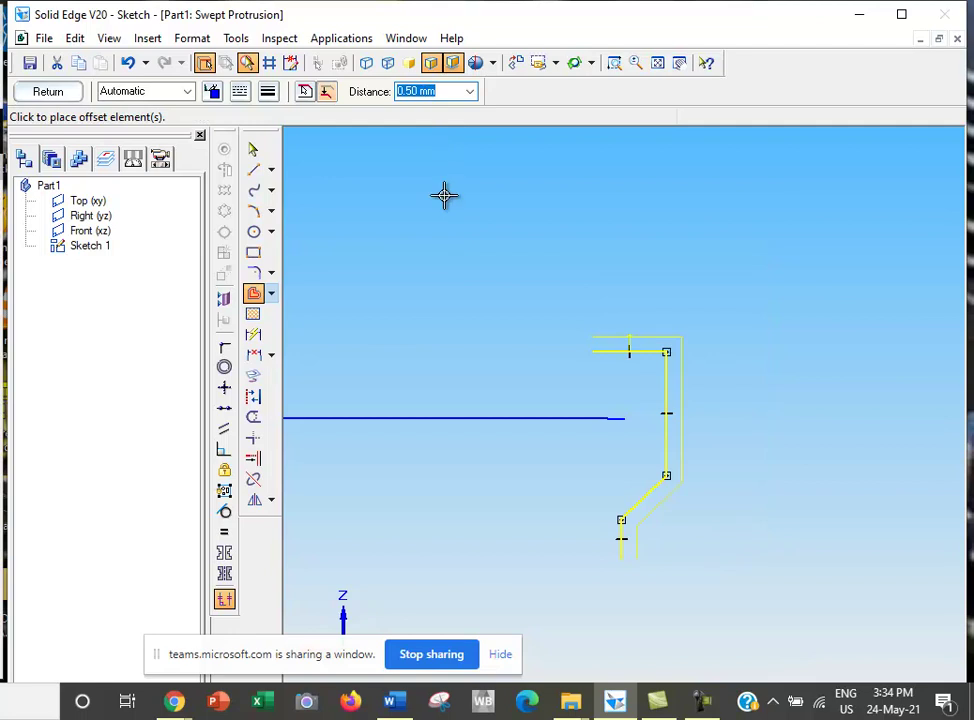
pyautogui.click(647, 321)
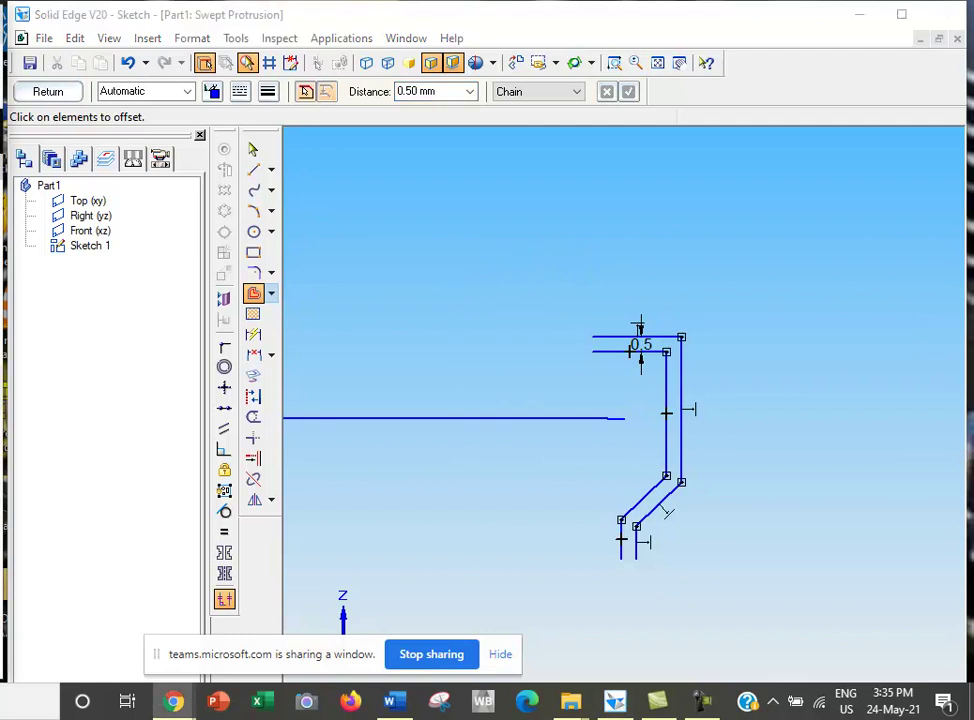
# Step: Close both open ends between the original and offset profiles with short lines, and finish the cross-section sketch
pyautogui.click(255, 172)
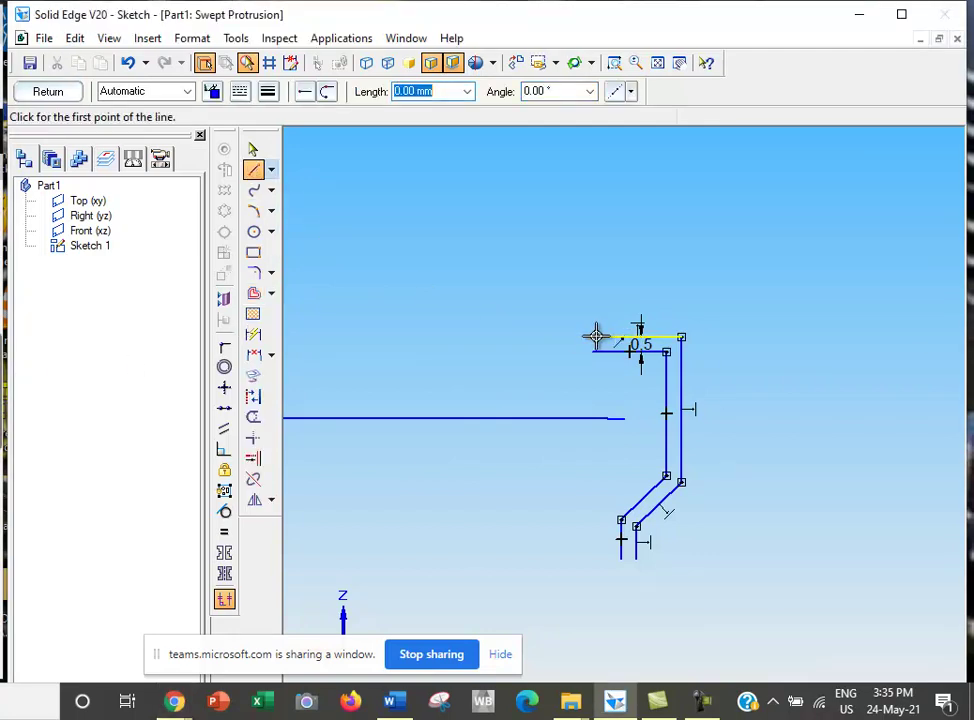
pyautogui.click(594, 338)
pyautogui.click(575, 352)
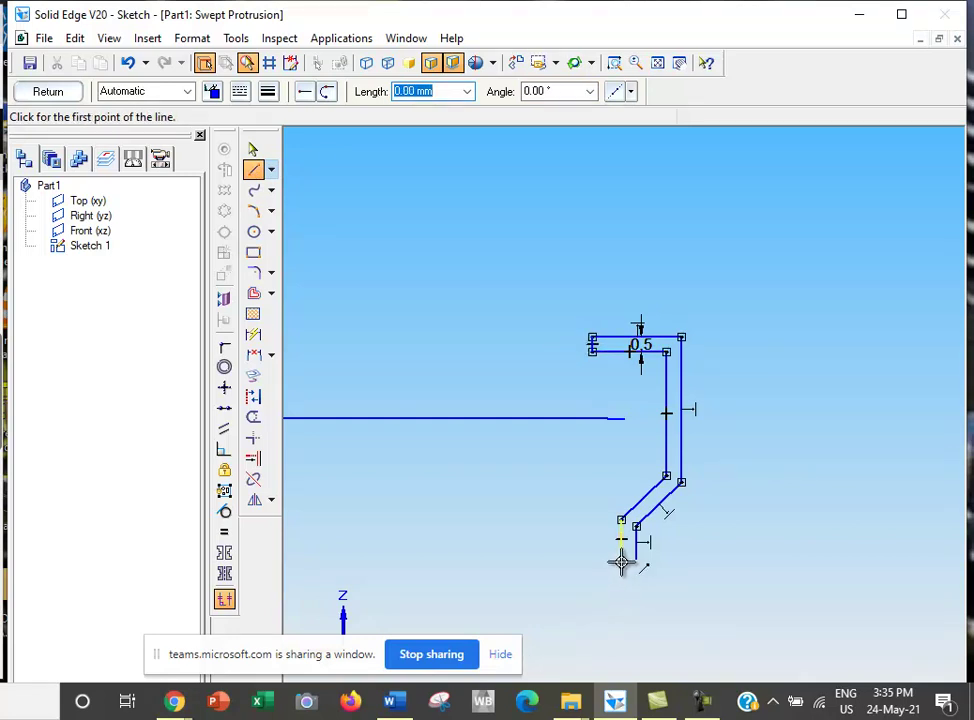
pyautogui.click(621, 561)
pyautogui.rightClick(588, 573)
pyautogui.click(48, 92)
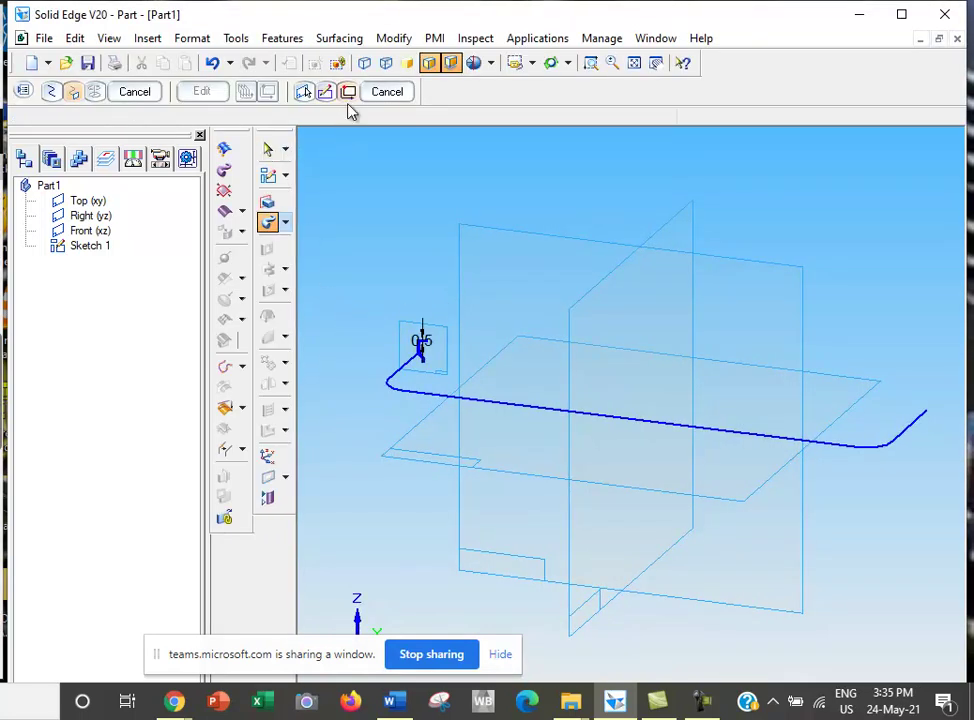
# Step: Set the profile's upper outer corner as the cross-section start point, complete the swept protrusion, and leave the command
pyautogui.click(593, 63)
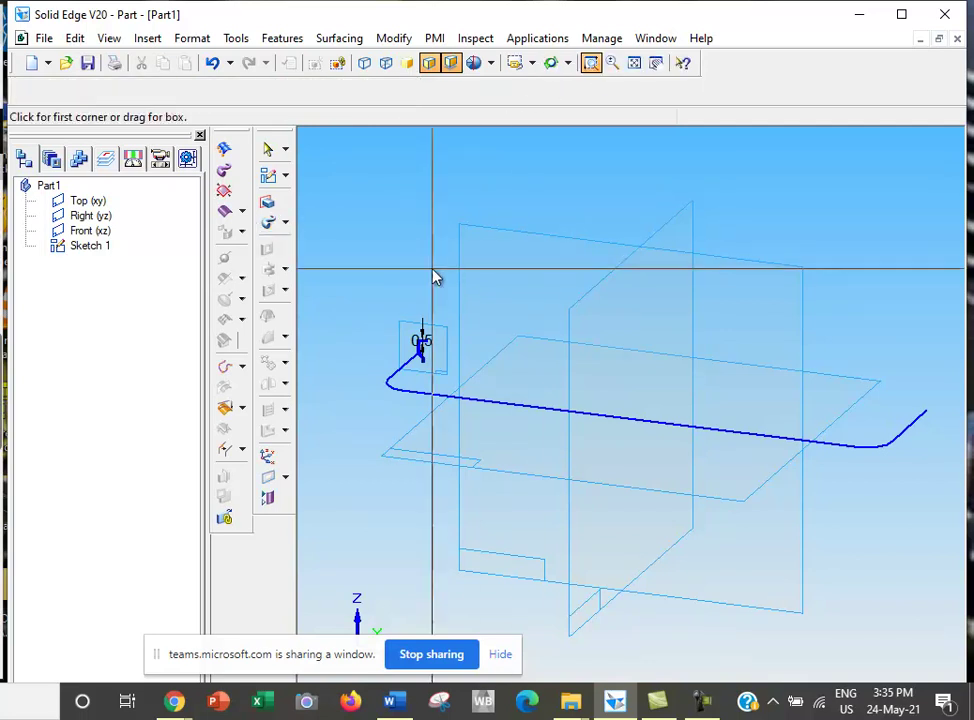
pyautogui.moveTo(375, 290); pyautogui.dragTo(490, 406)
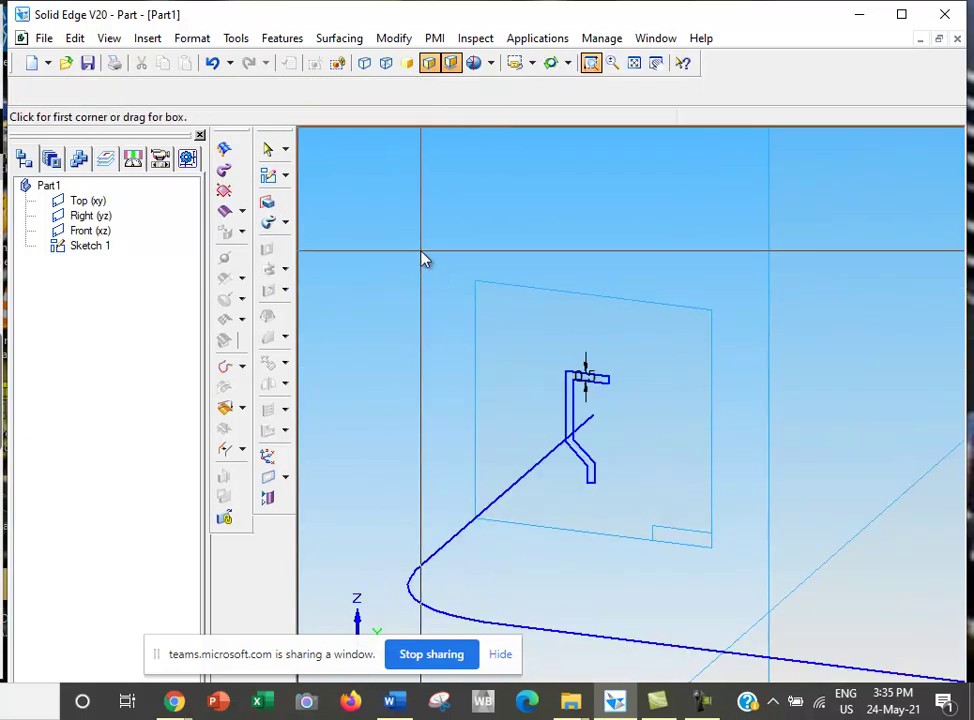
pyautogui.rightClick(420, 250)
pyautogui.click(568, 378)
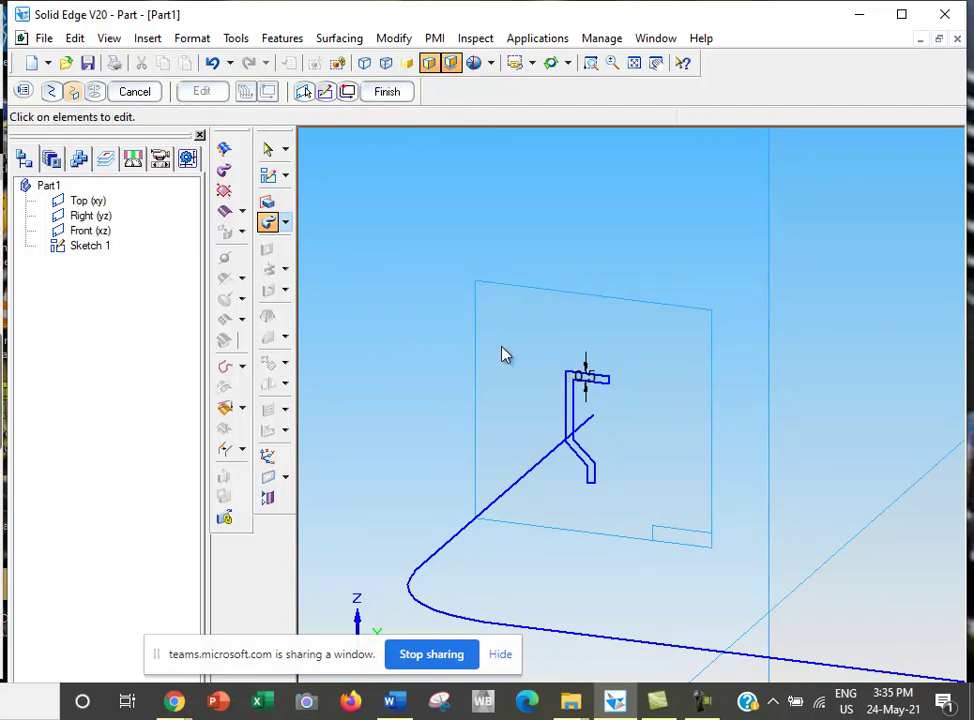
pyautogui.click(390, 94)
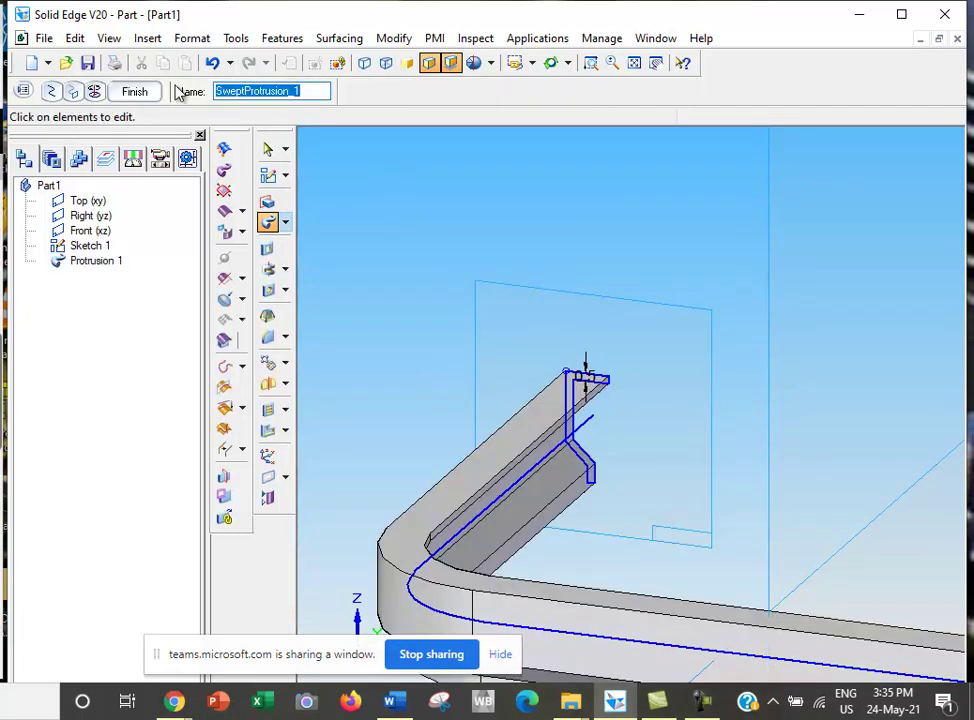
pyautogui.click(140, 92)
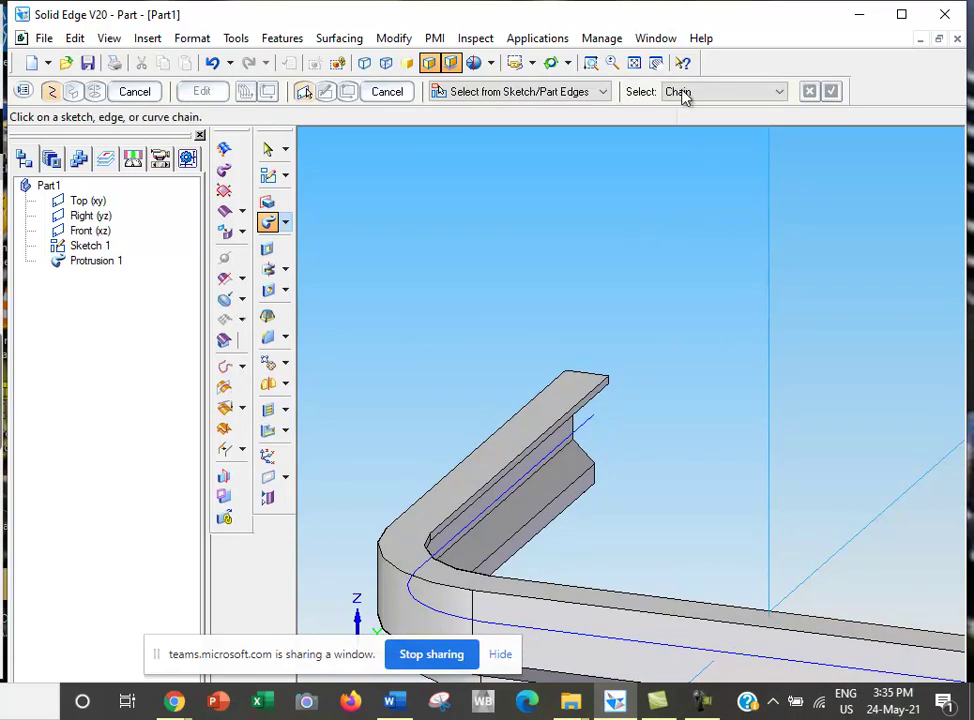
pyautogui.click(634, 62)
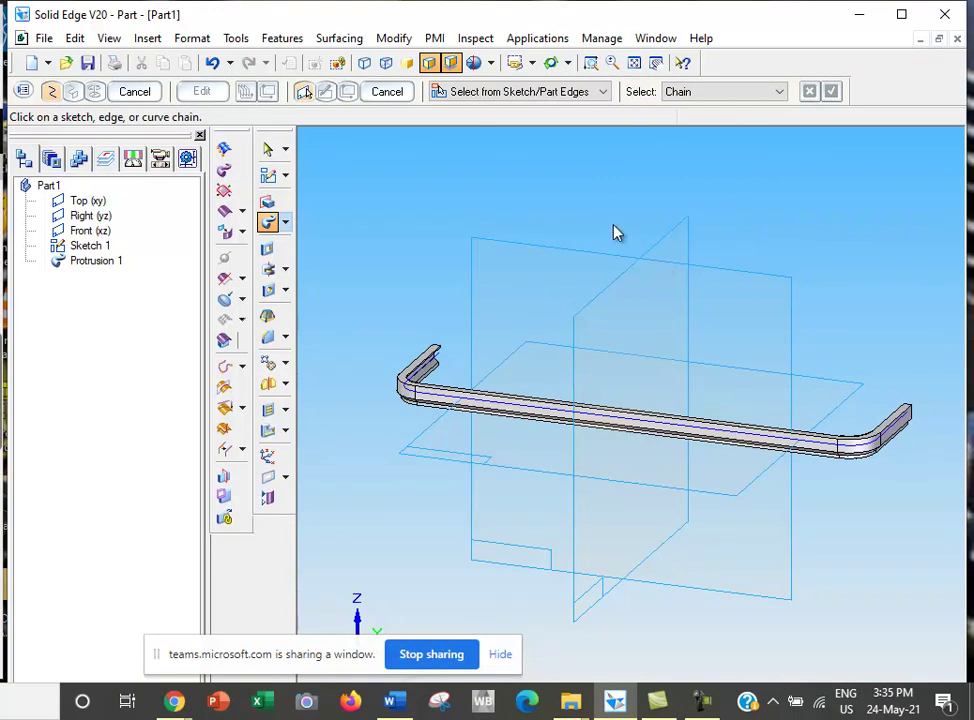
pyautogui.click(550, 63)
pyautogui.moveTo(672, 388); pyautogui.dragTo(948, 420)
pyautogui.moveTo(746, 348)
pyautogui.mouseDown()
pyautogui.moveTo(763, 410)
pyautogui.moveTo(746, 389)
pyautogui.moveTo(726, 289)
pyautogui.moveTo(787, 346)
pyautogui.moveTo(605, 279)
pyautogui.moveTo(545, 322)
pyautogui.moveTo(565, 348)
pyautogui.moveTo(620, 360)
pyautogui.moveTo(608, 352)
pyautogui.mouseUp()
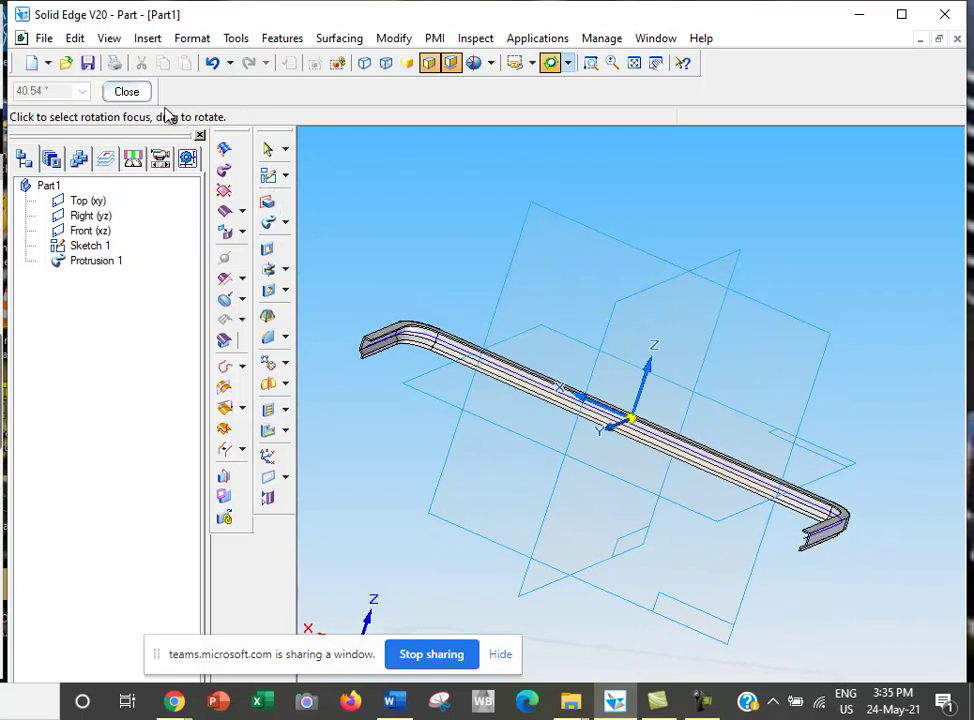
pyautogui.click(127, 92)
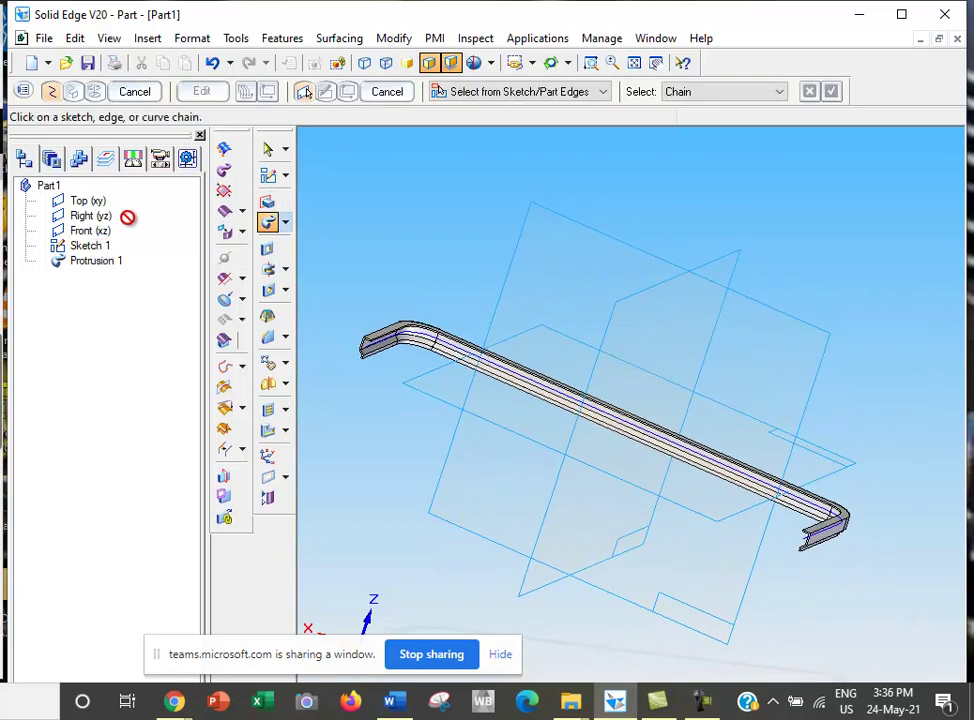
pyautogui.click(136, 92)
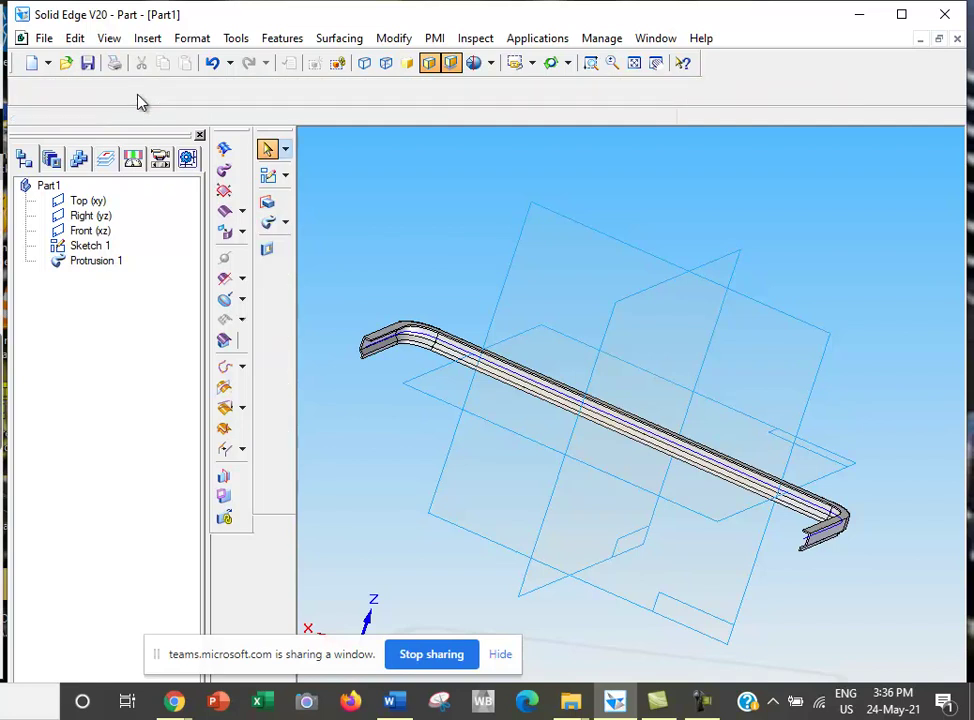
# Step: Dynamically edit Protrusion 1, stretching the lower vertical segment of its cross section downward to about 6.24 mm long
pyautogui.click(108, 264)
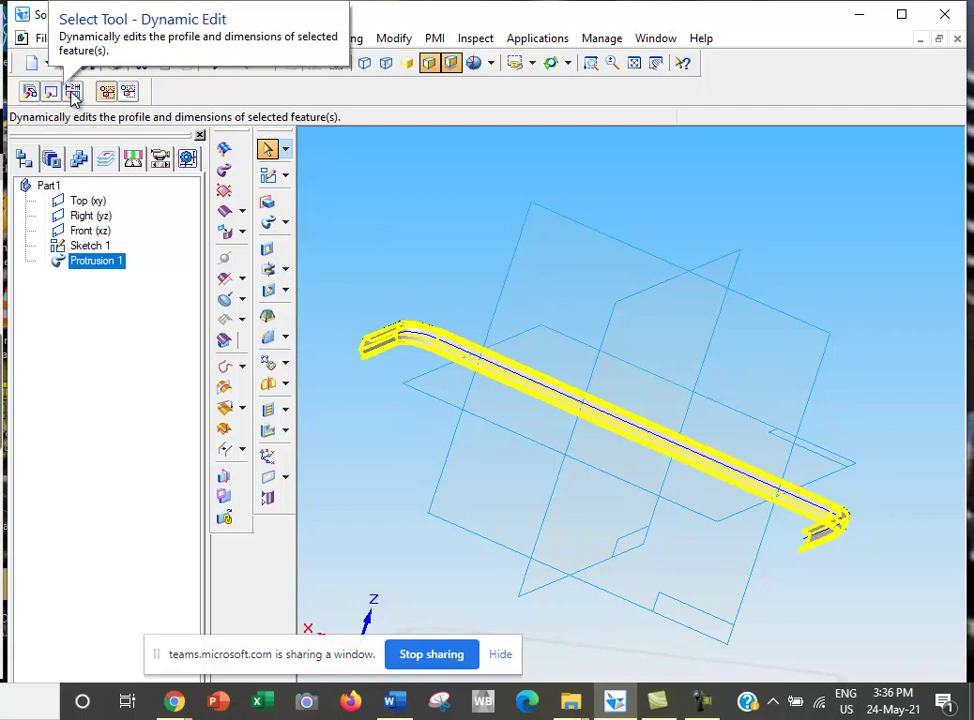
pyautogui.click(73, 92)
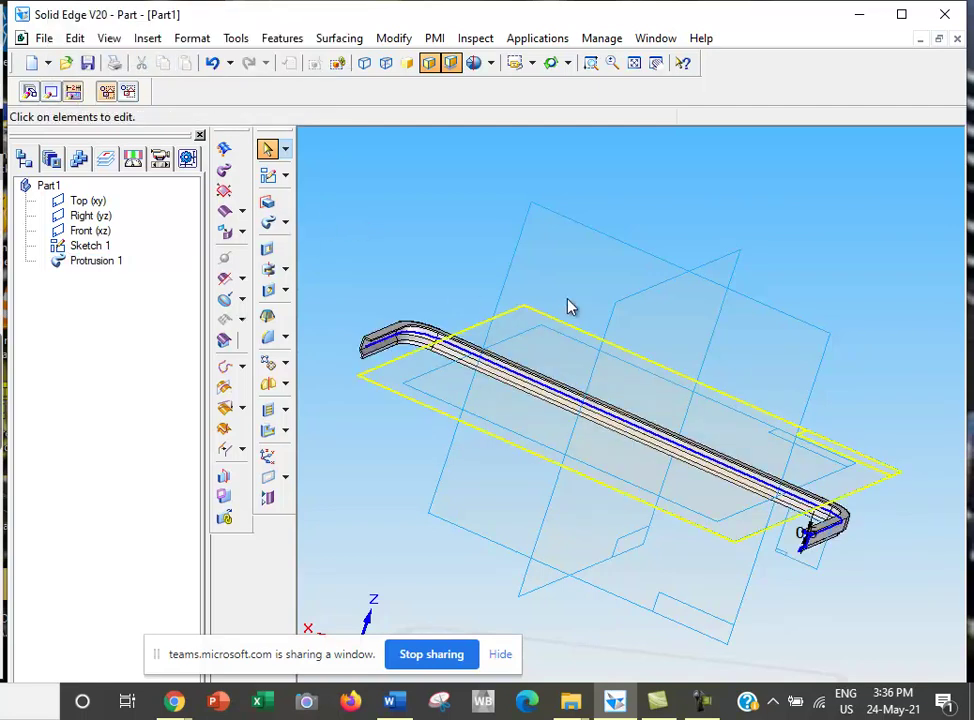
pyautogui.click(590, 62)
pyautogui.moveTo(672, 500); pyautogui.dragTo(861, 589)
pyautogui.moveTo(691, 333); pyautogui.dragTo(895, 582)
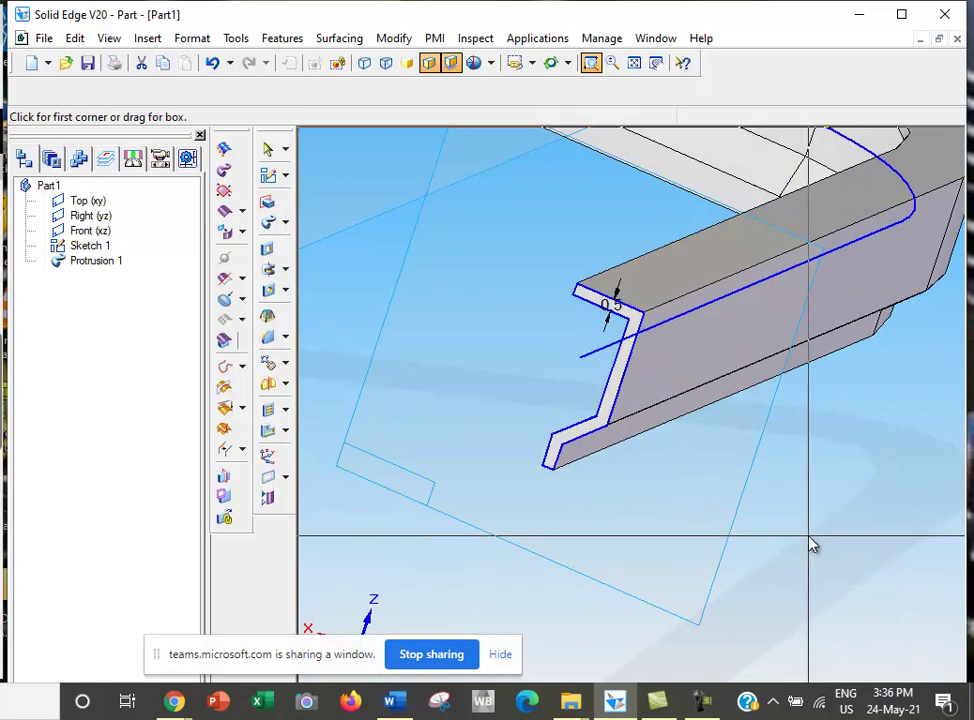
pyautogui.press('Escape')
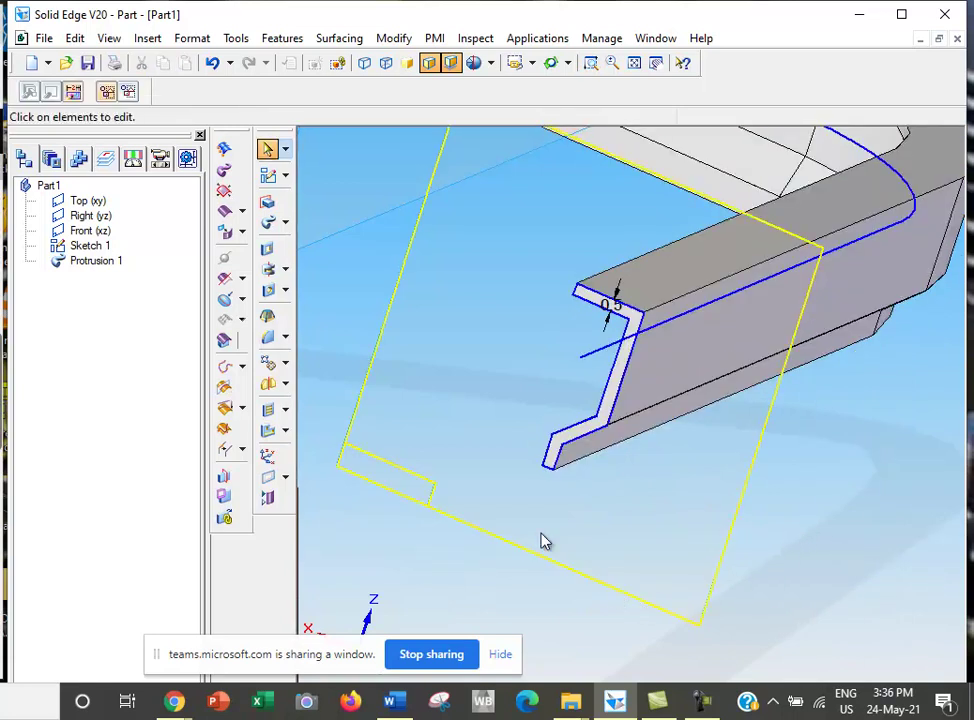
pyautogui.click(549, 457)
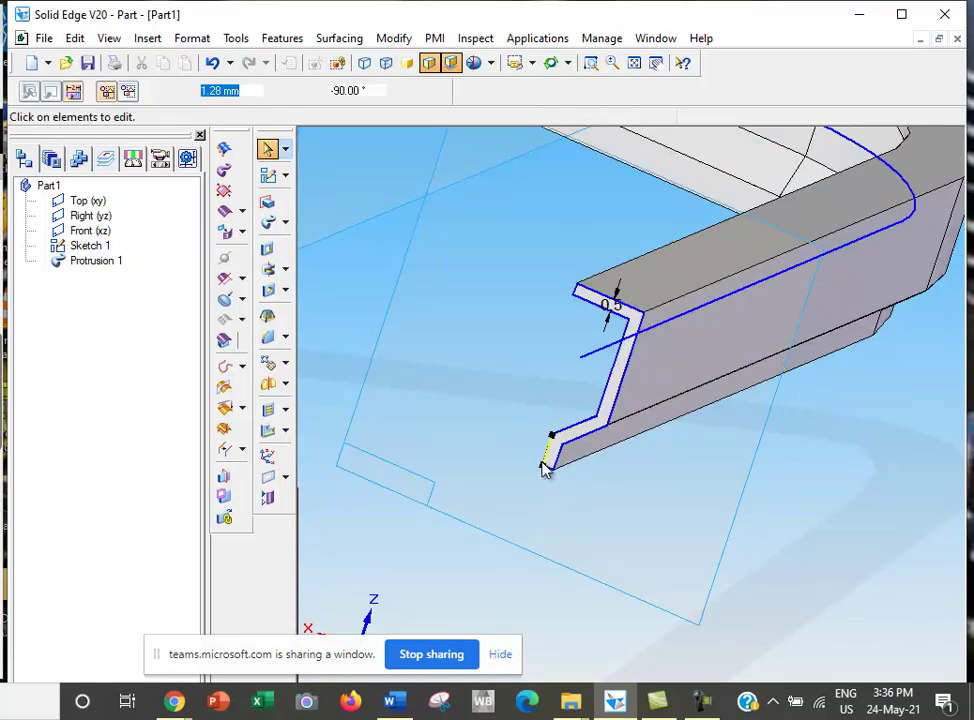
pyautogui.moveTo(543, 472); pyautogui.dragTo(482, 592)
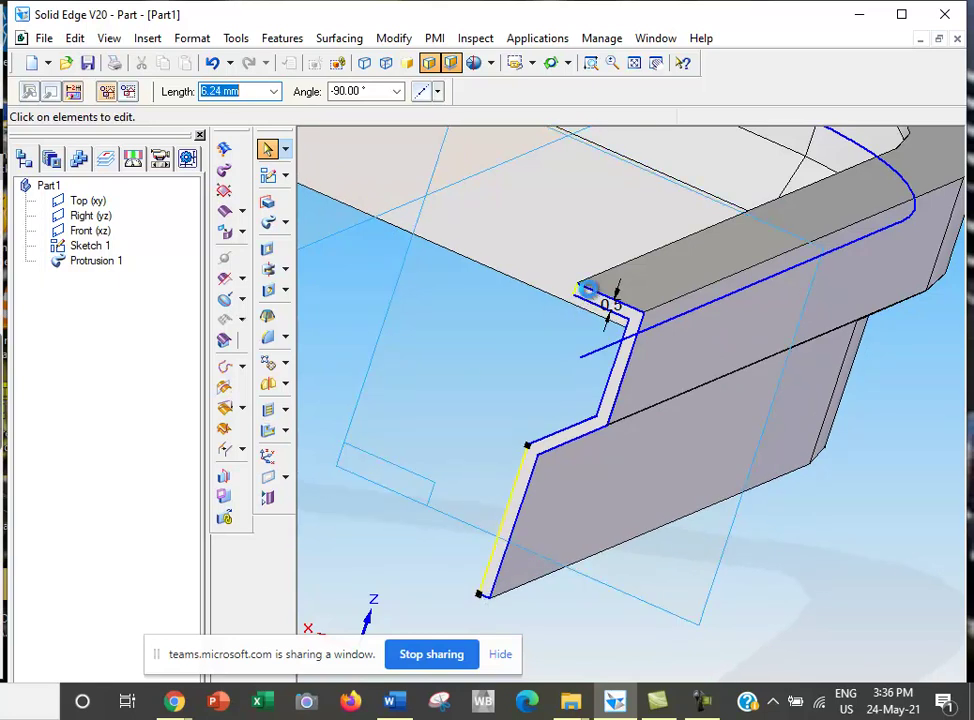
# Step: Move the outer end of the cross section's upper horizontal segment upward, making it about 3.8 mm long, and end the dynamic edit
pyautogui.click(594, 301)
pyautogui.moveTo(578, 290); pyautogui.dragTo(575, 219)
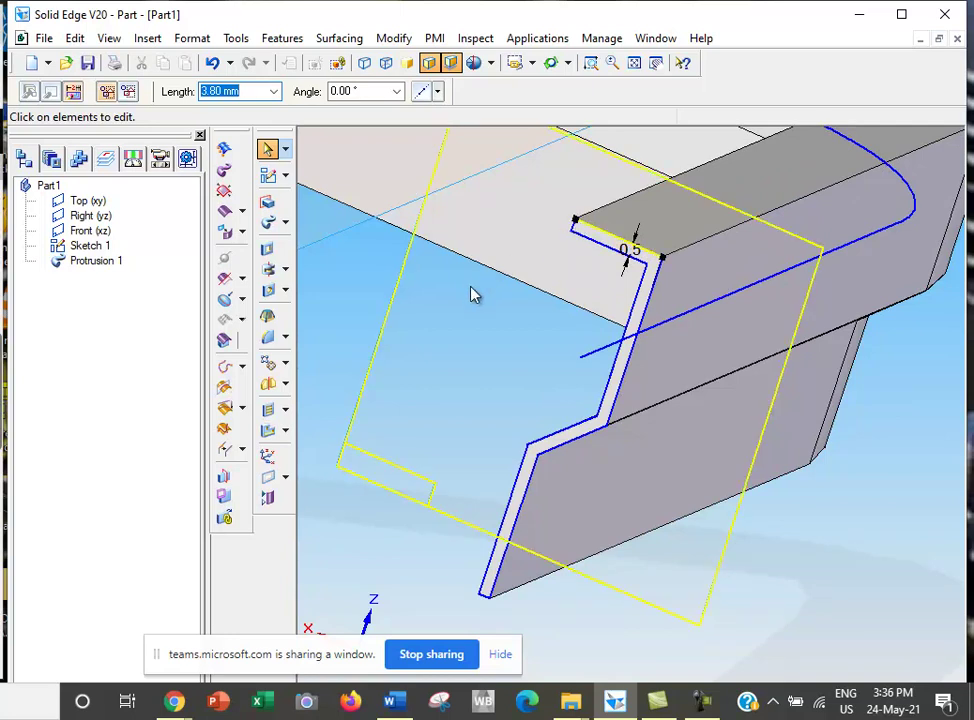
pyautogui.click(809, 498)
pyautogui.rightClick(805, 502)
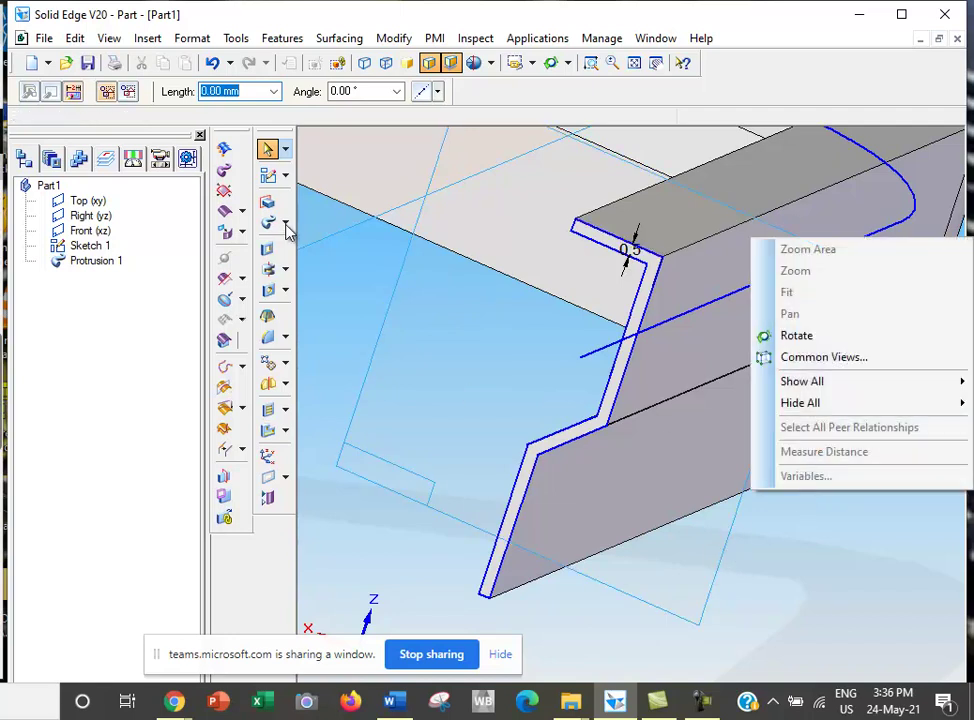
pyautogui.click(378, 343)
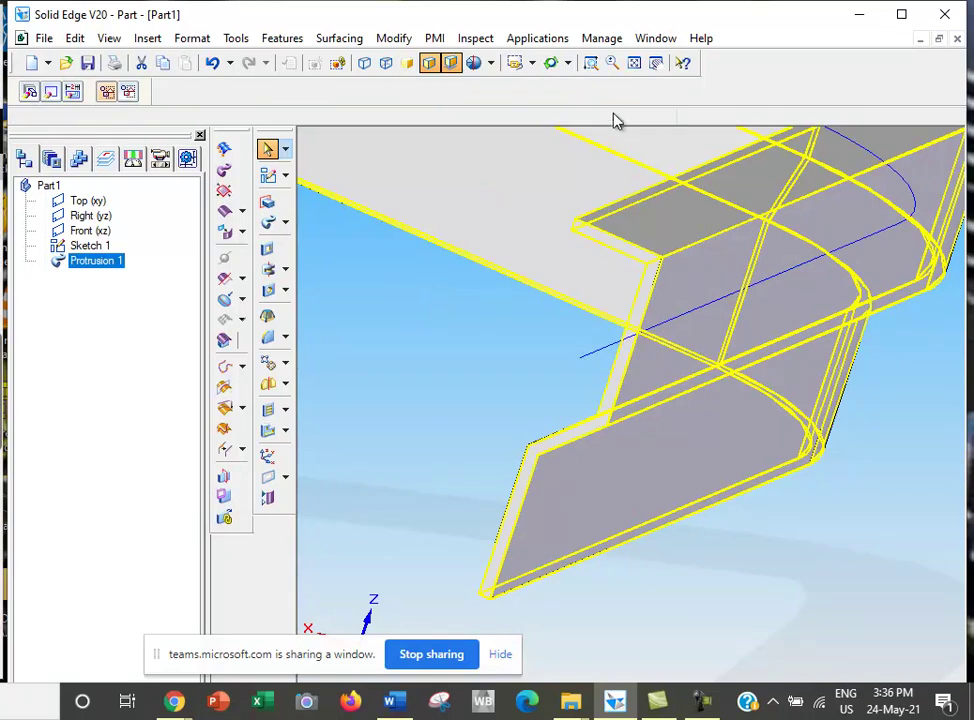
# Step: Round the two long bend edge chains along the outer side of the swept part with a 3 mm radius
pyautogui.click(634, 63)
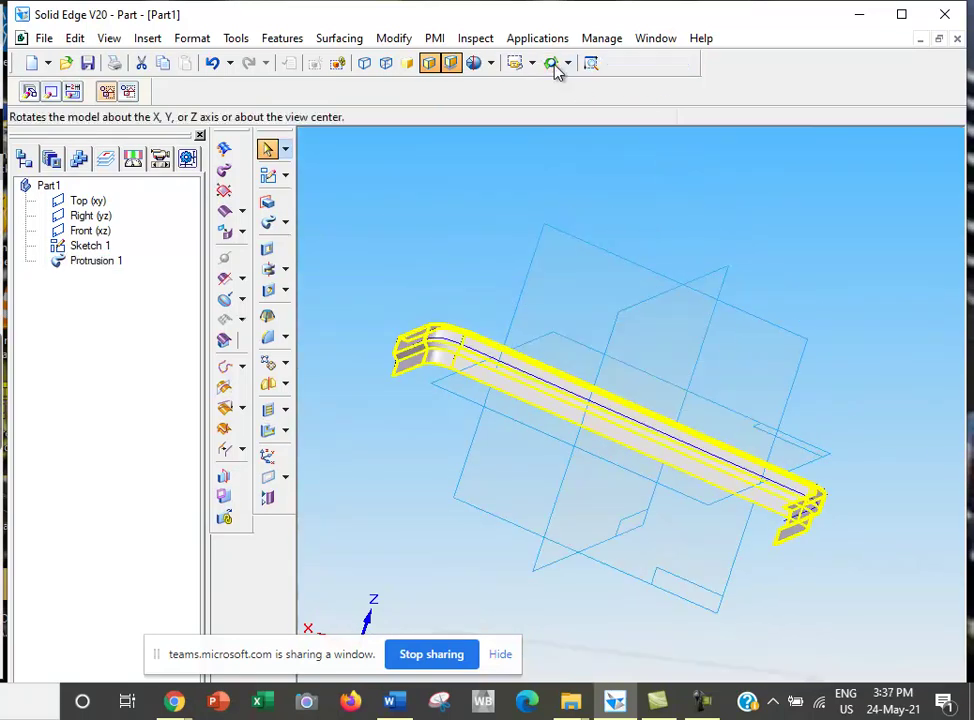
pyautogui.click(553, 65)
pyautogui.moveTo(524, 233); pyautogui.dragTo(787, 302)
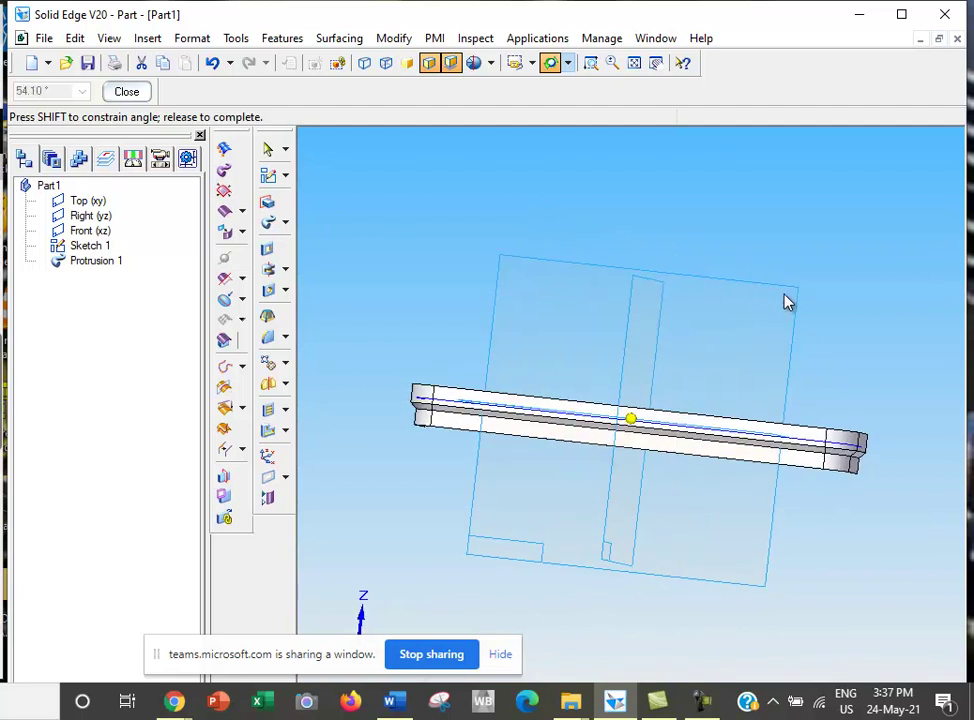
pyautogui.moveTo(696, 302); pyautogui.dragTo(640, 303)
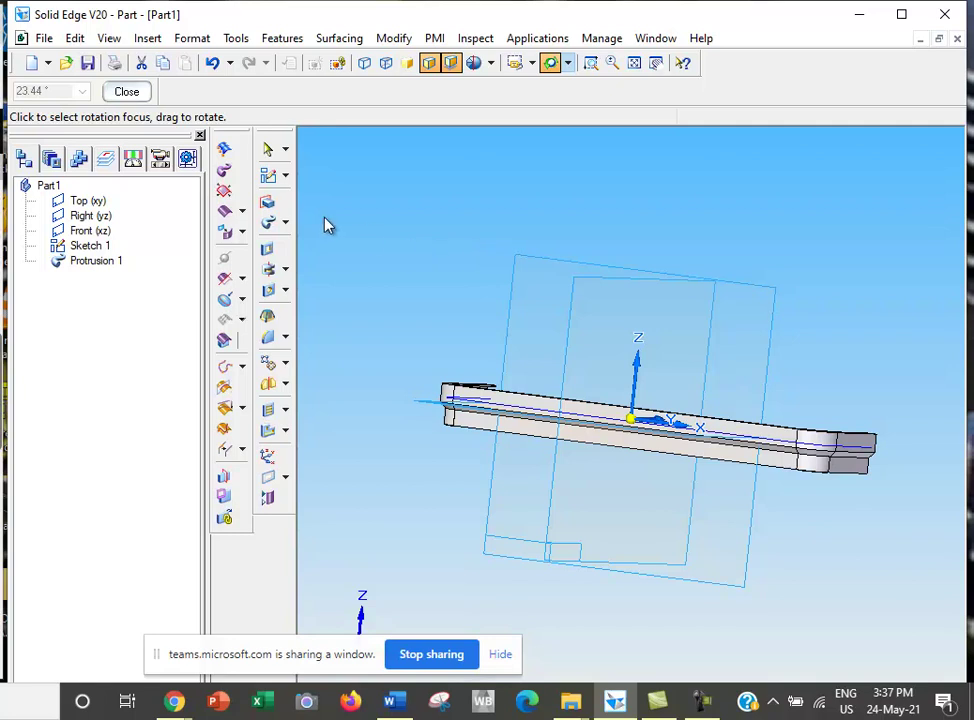
pyautogui.click(268, 338)
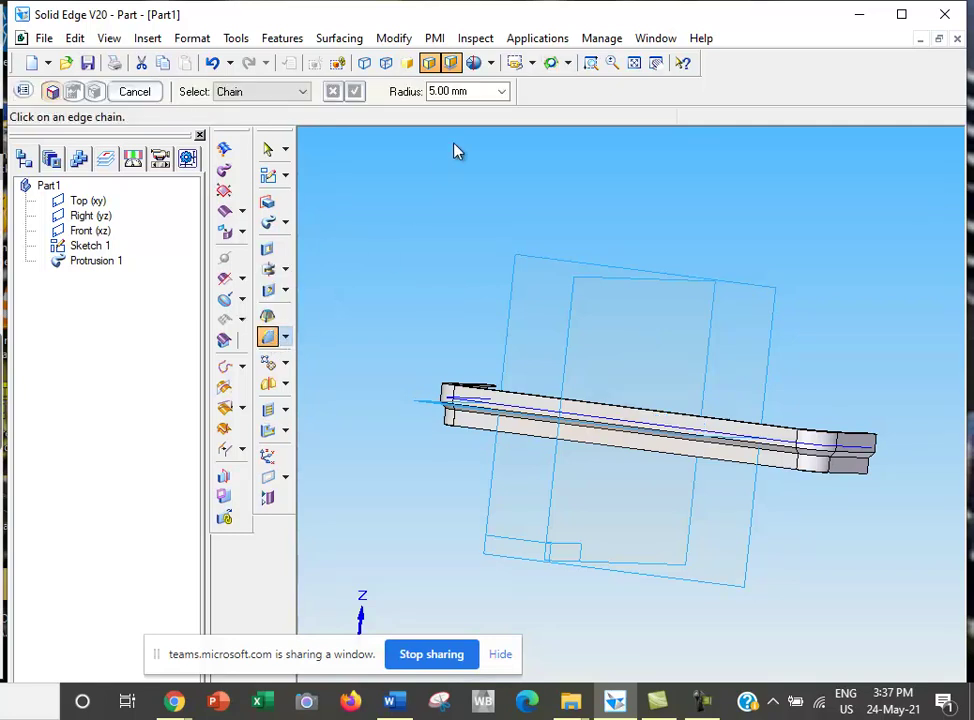
pyautogui.click(442, 92)
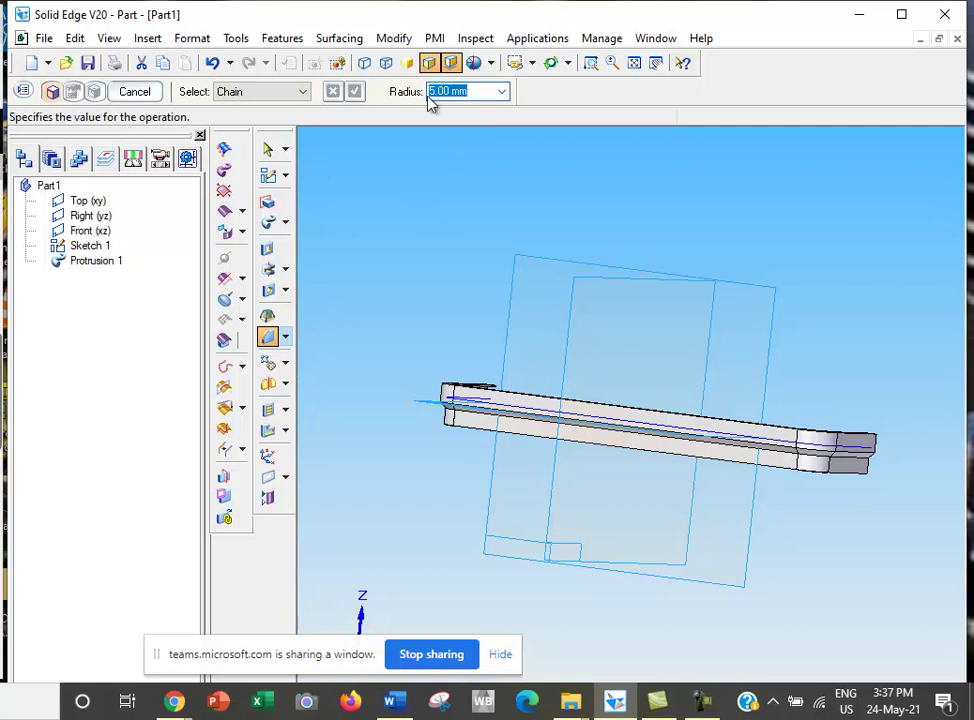
pyautogui.write('3')
pyautogui.press('Return')
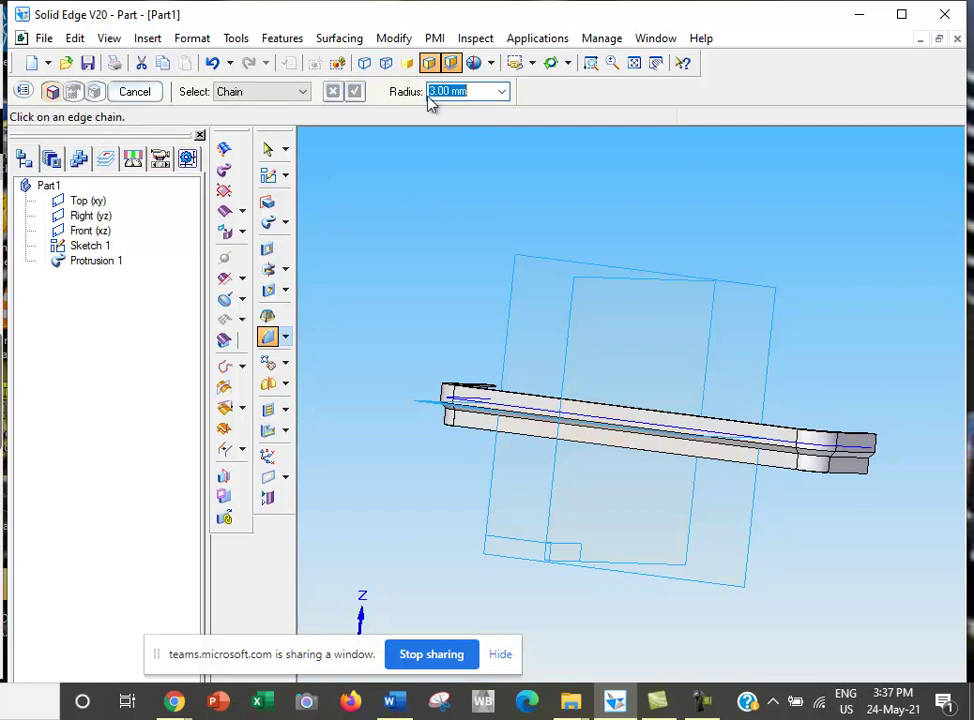
pyautogui.click(476, 420)
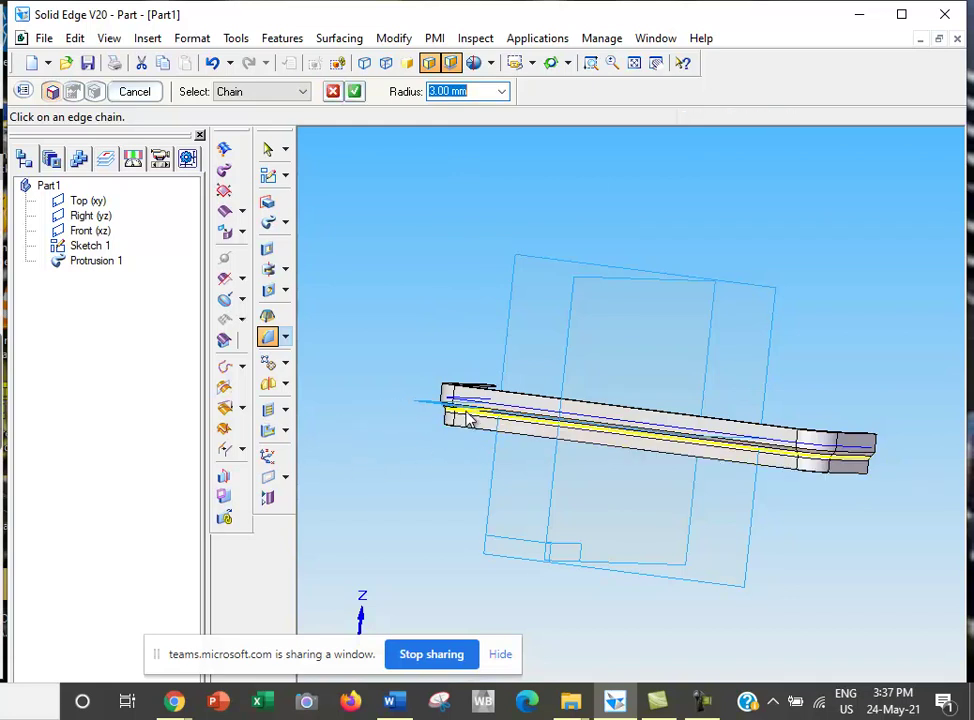
pyautogui.click(783, 455)
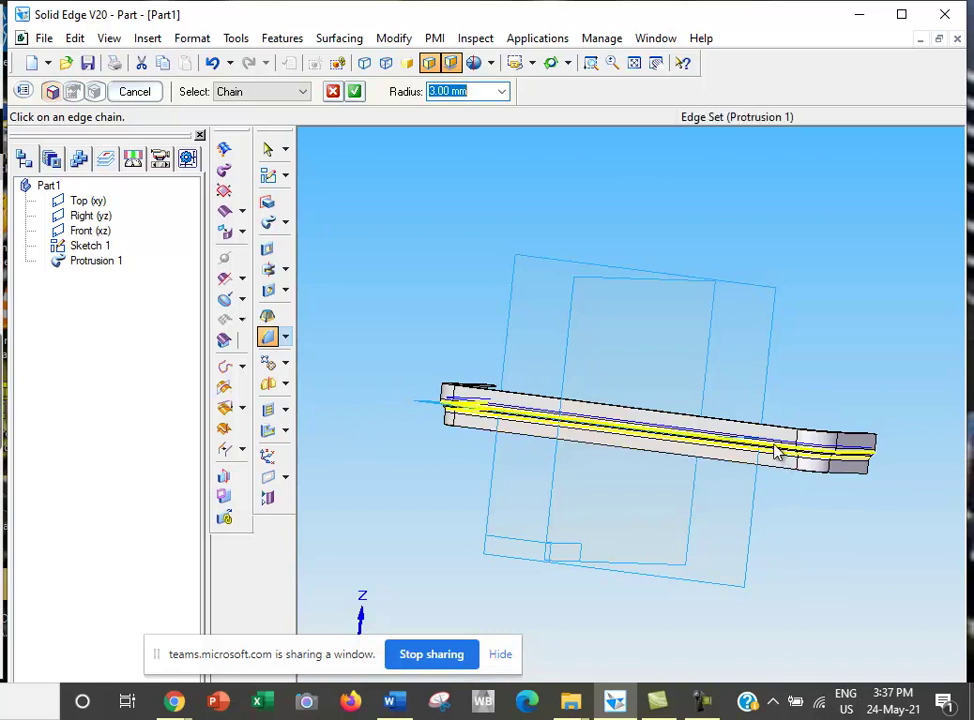
pyautogui.click(358, 92)
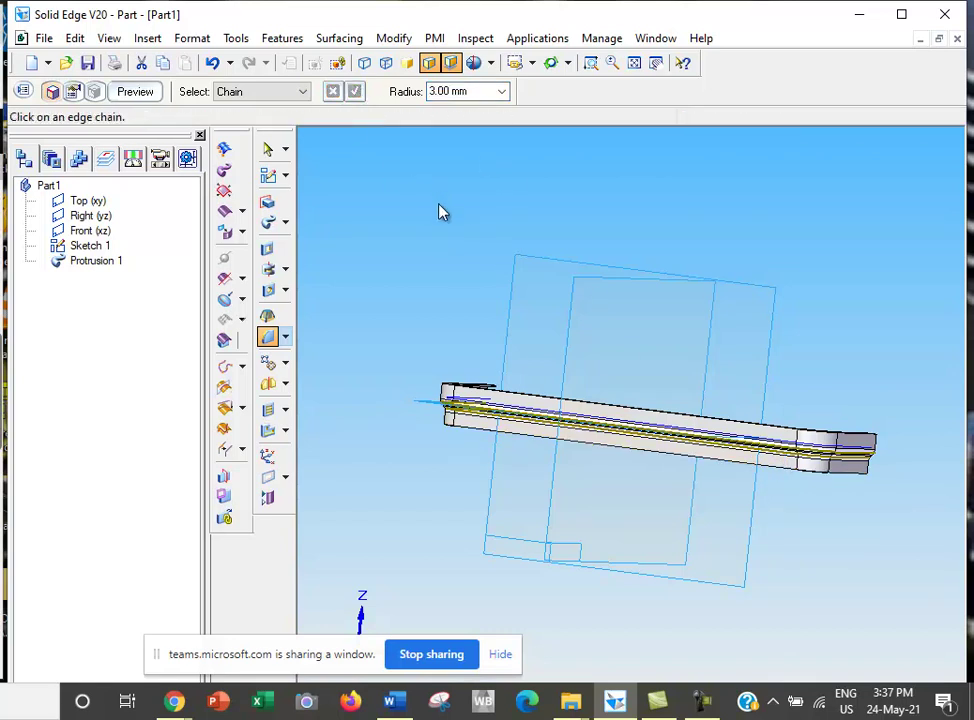
pyautogui.click(139, 91)
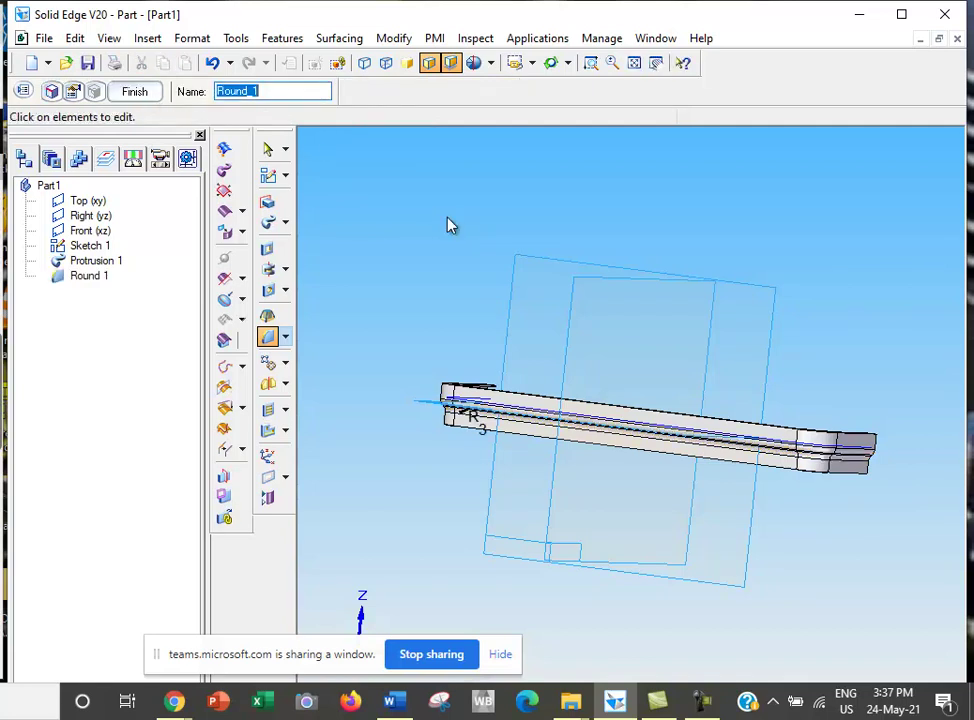
pyautogui.click(591, 62)
pyautogui.moveTo(408, 328); pyautogui.dragTo(572, 494)
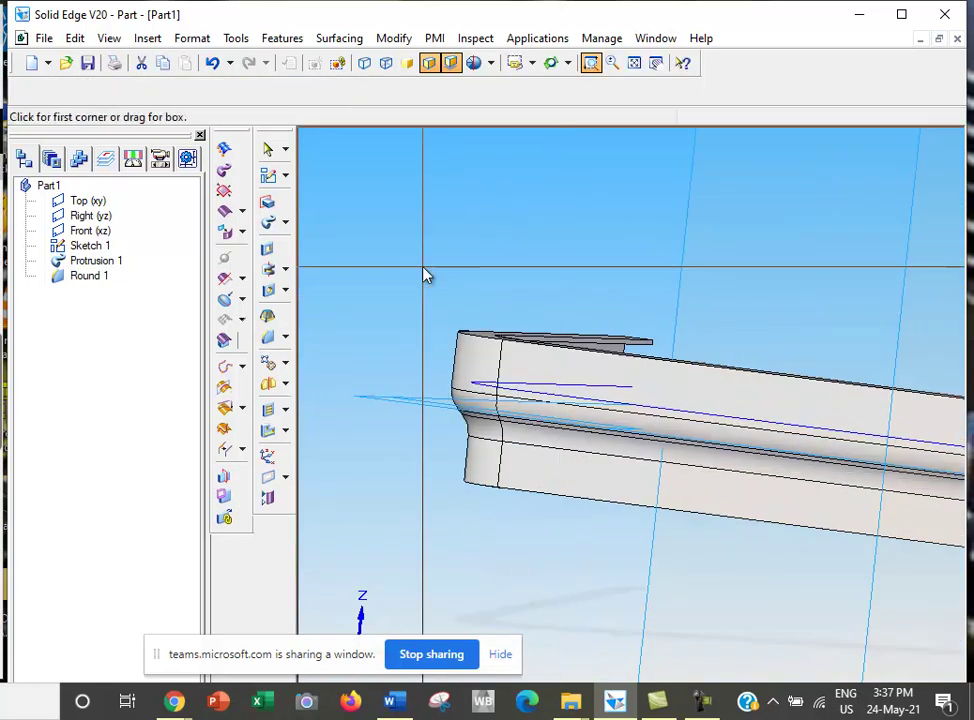
pyautogui.press('Escape')
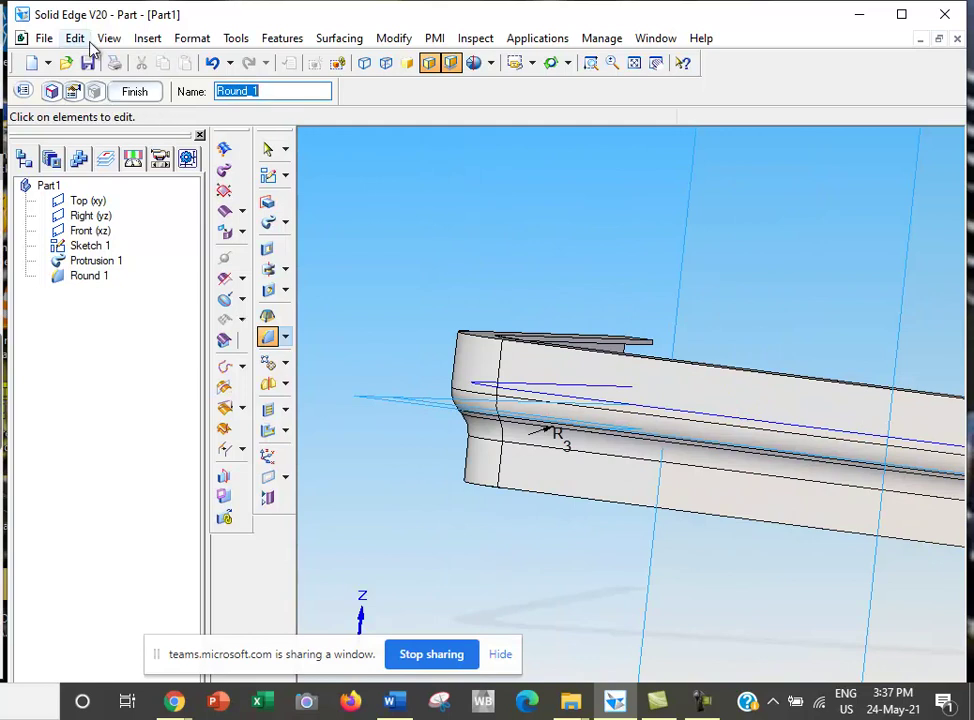
# Step: Paint the whole part with the Black style using Part Painter
pyautogui.click(189, 38)
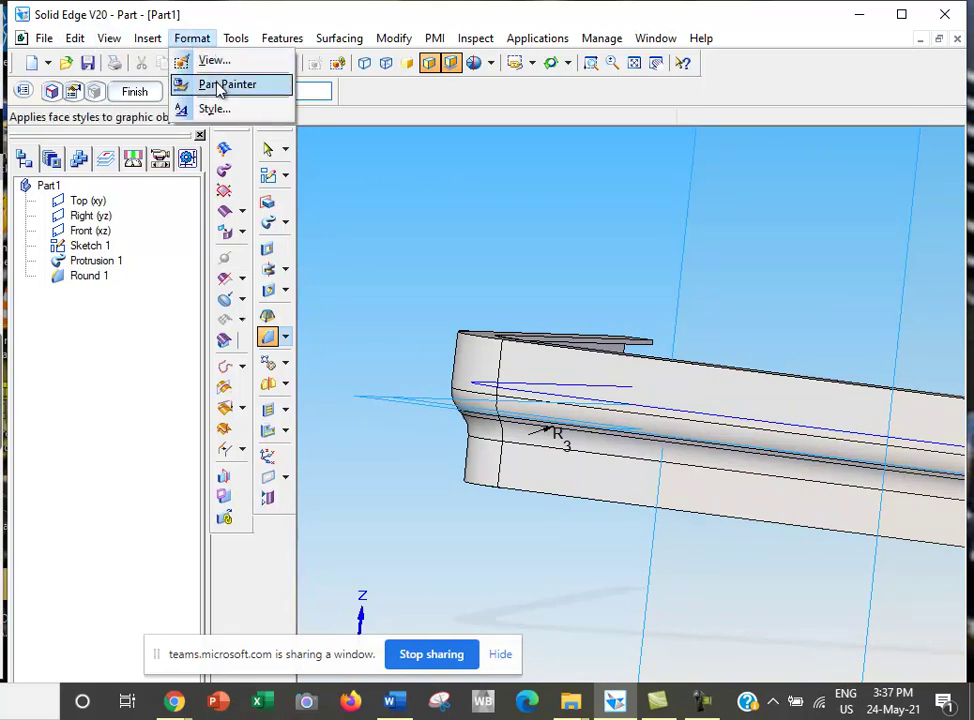
pyautogui.click(222, 84)
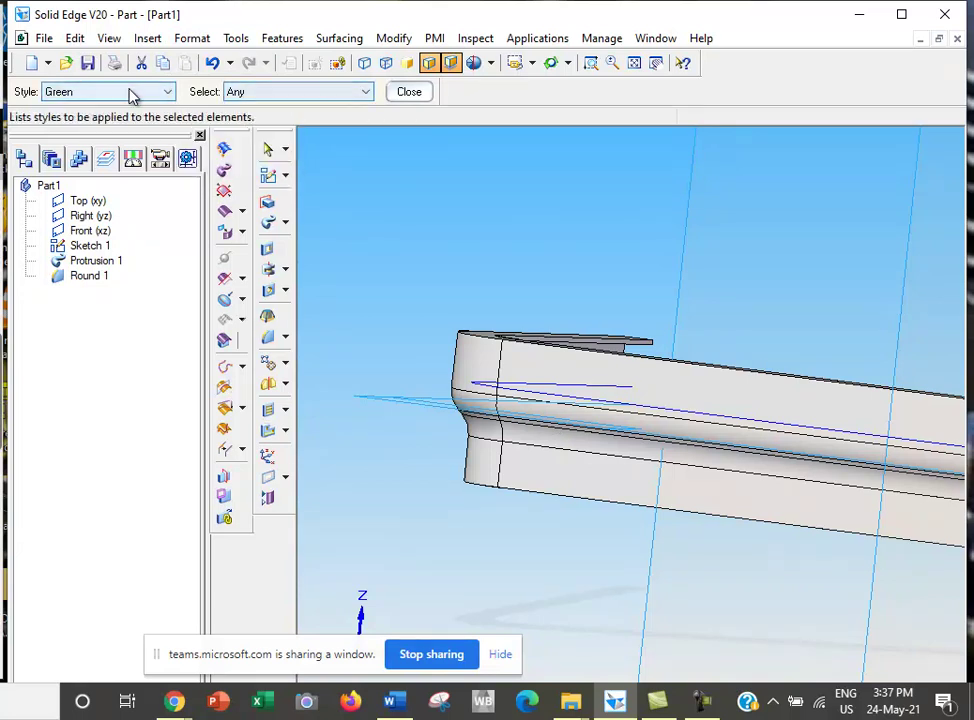
pyautogui.click(168, 92)
pyautogui.moveTo(172, 256); pyautogui.dragTo(172, 129)
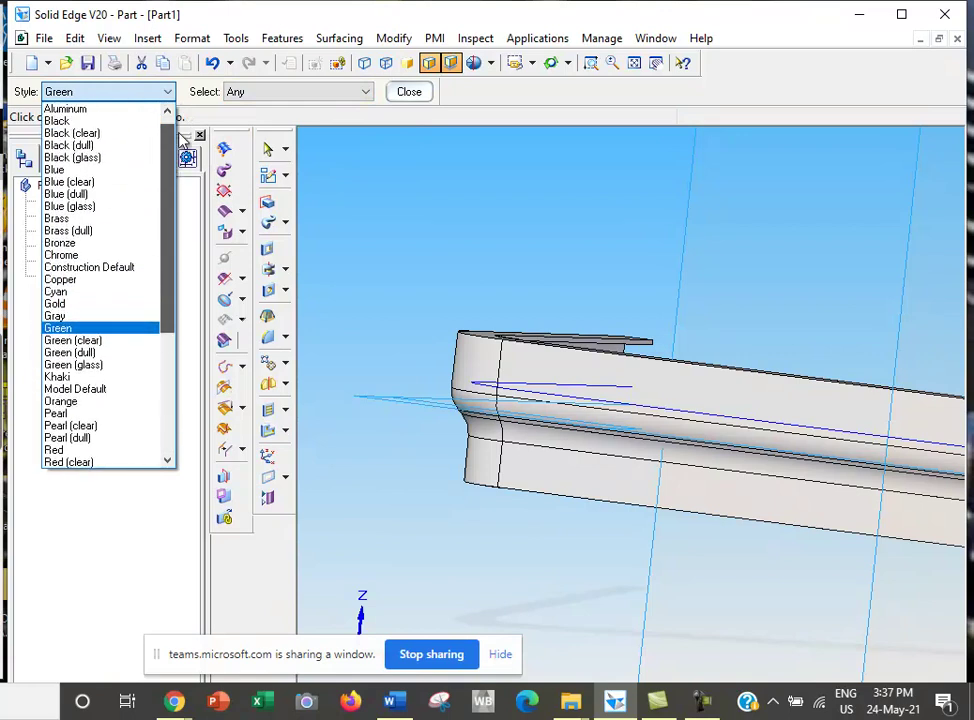
pyautogui.click(107, 122)
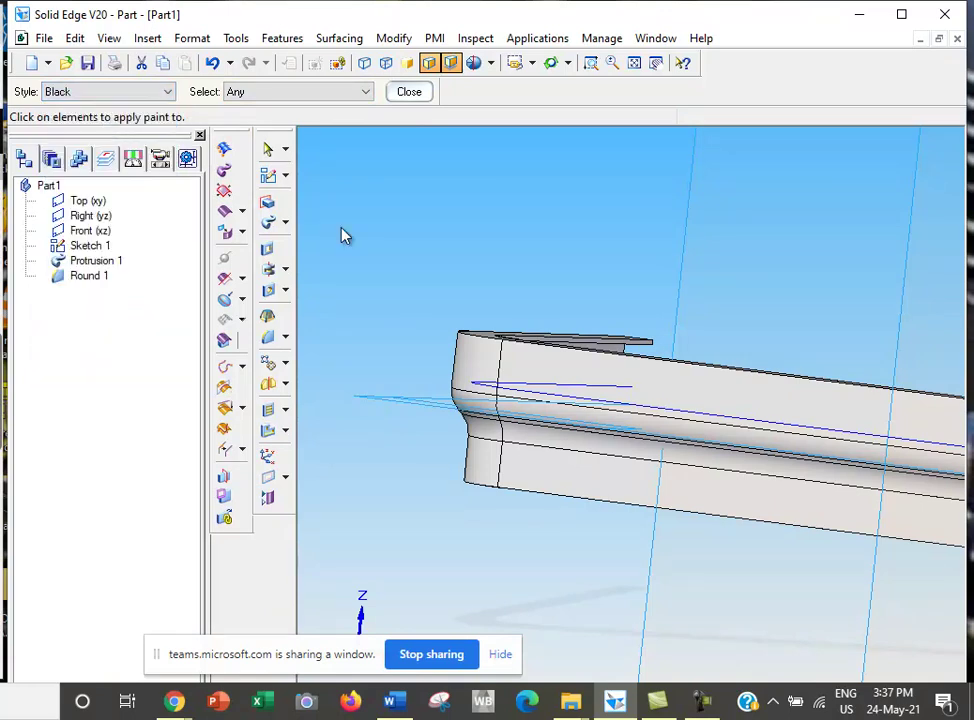
pyautogui.click(491, 370)
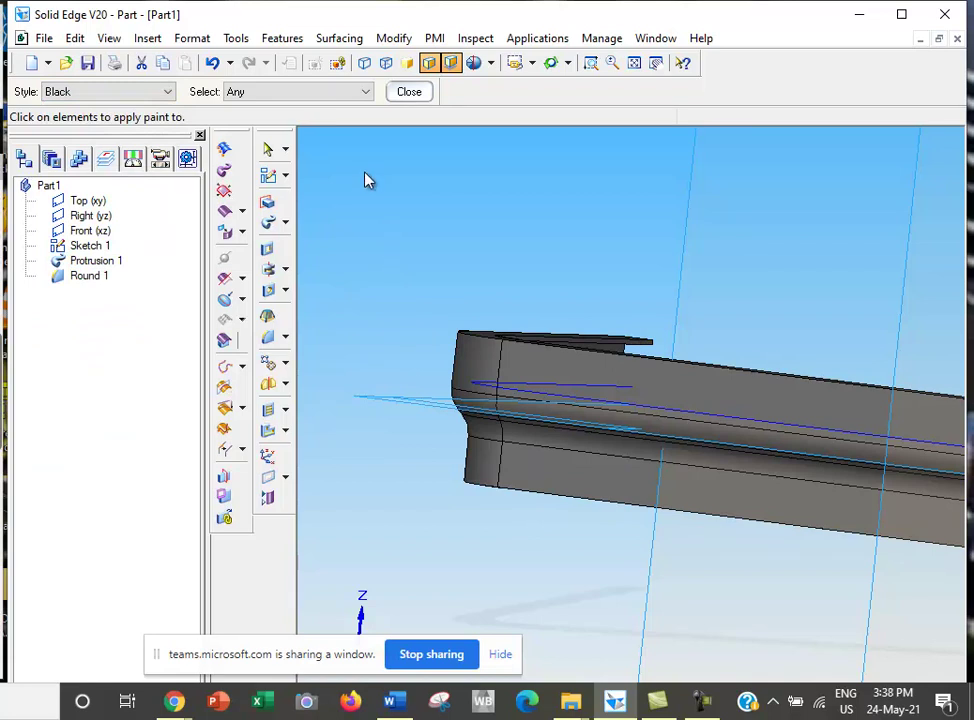
# Step: Paint the Round 1 feature with the Gold style, limiting the paint selection to Feature
pyautogui.click(168, 92)
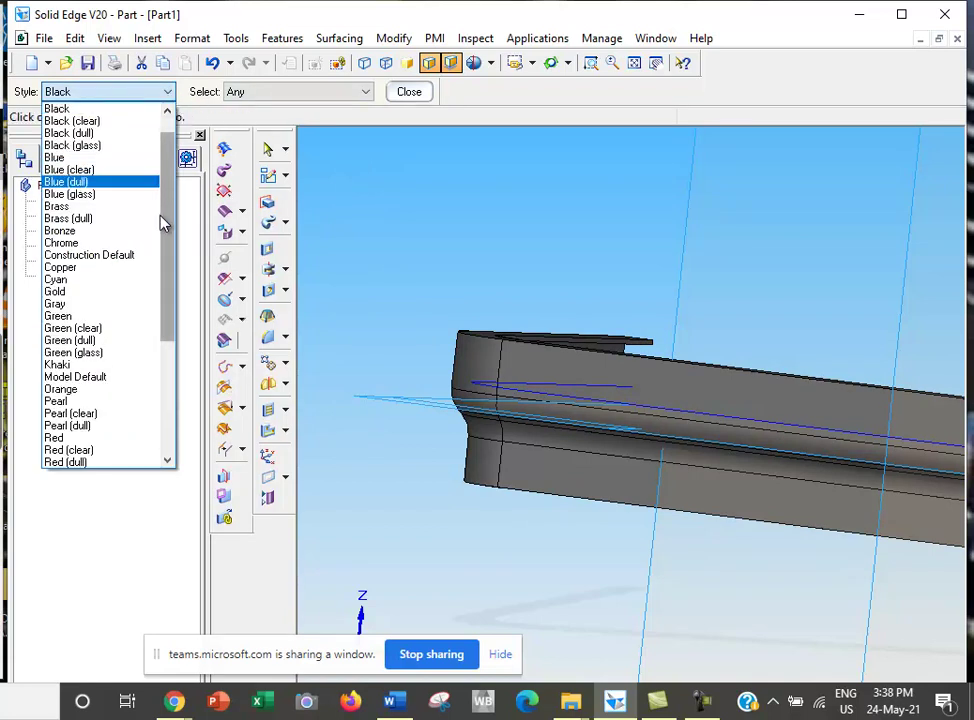
pyautogui.click(154, 291)
pyautogui.hotkey('alt', 'Tab')
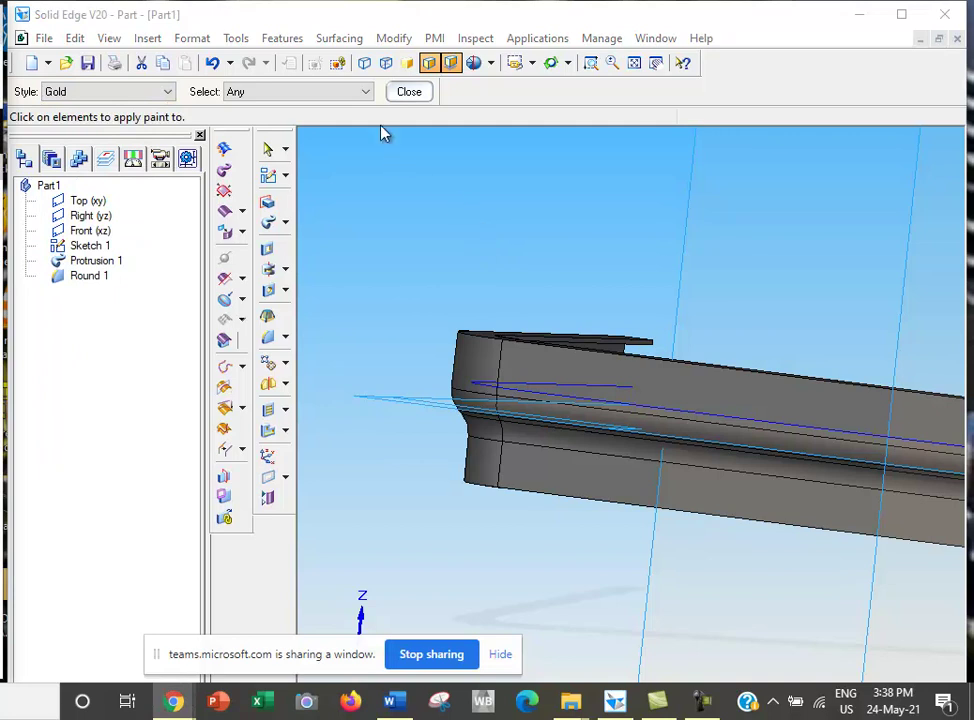
pyautogui.click(367, 94)
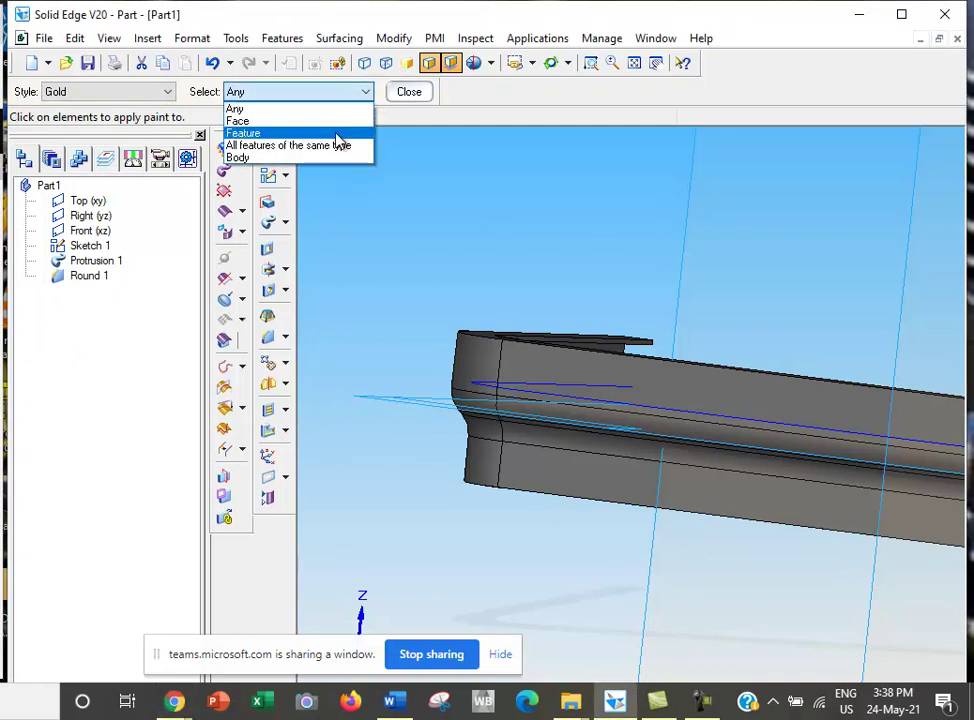
pyautogui.click(245, 133)
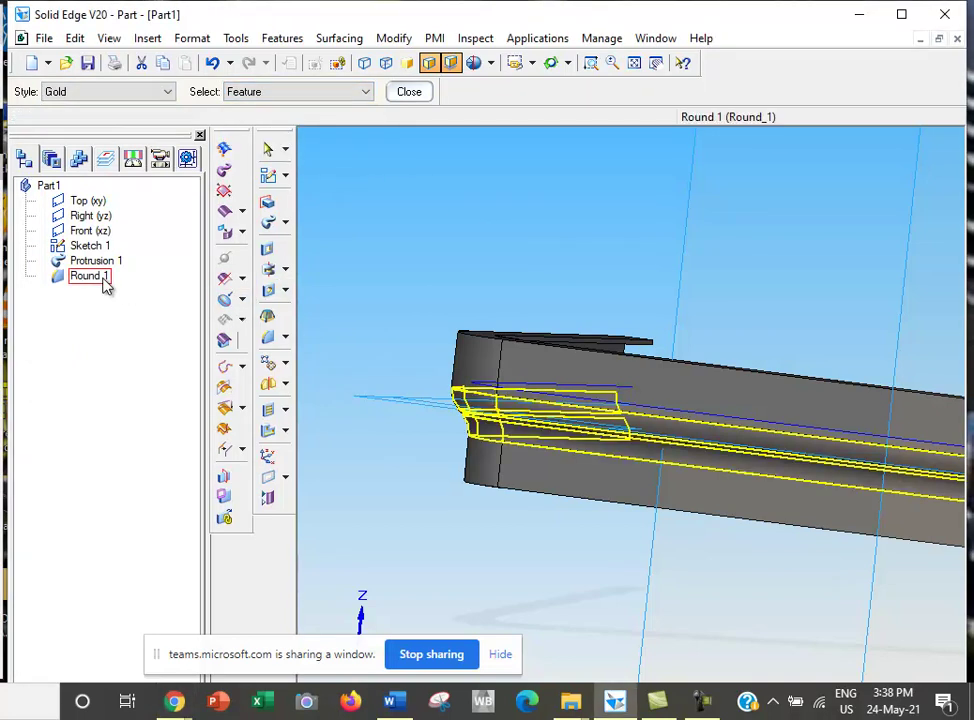
pyautogui.click(550, 62)
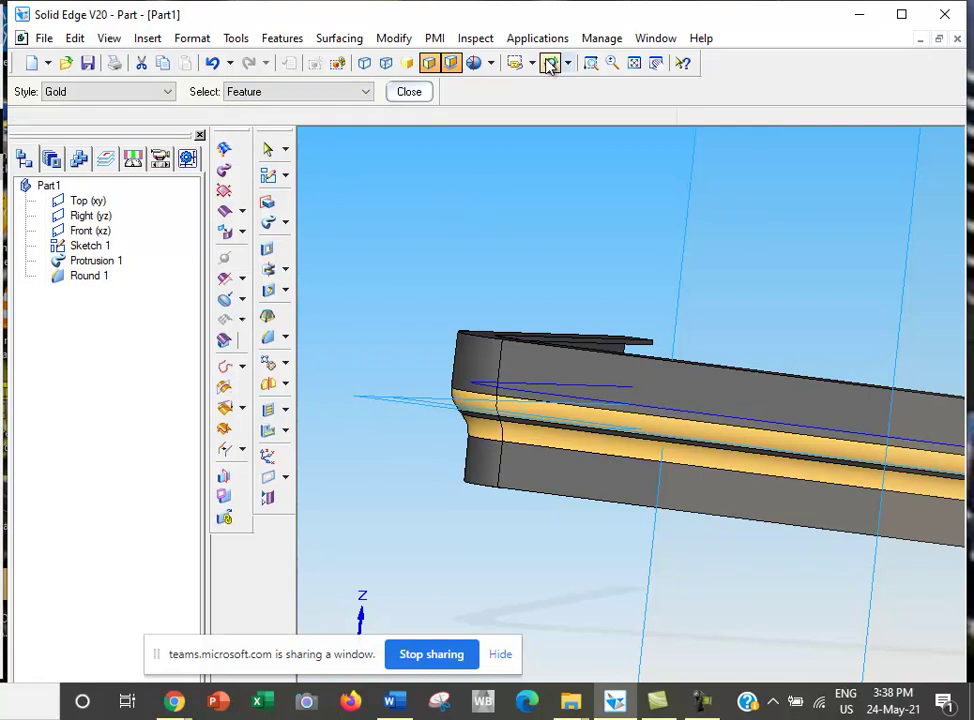
pyautogui.moveTo(391, 341); pyautogui.dragTo(420, 356)
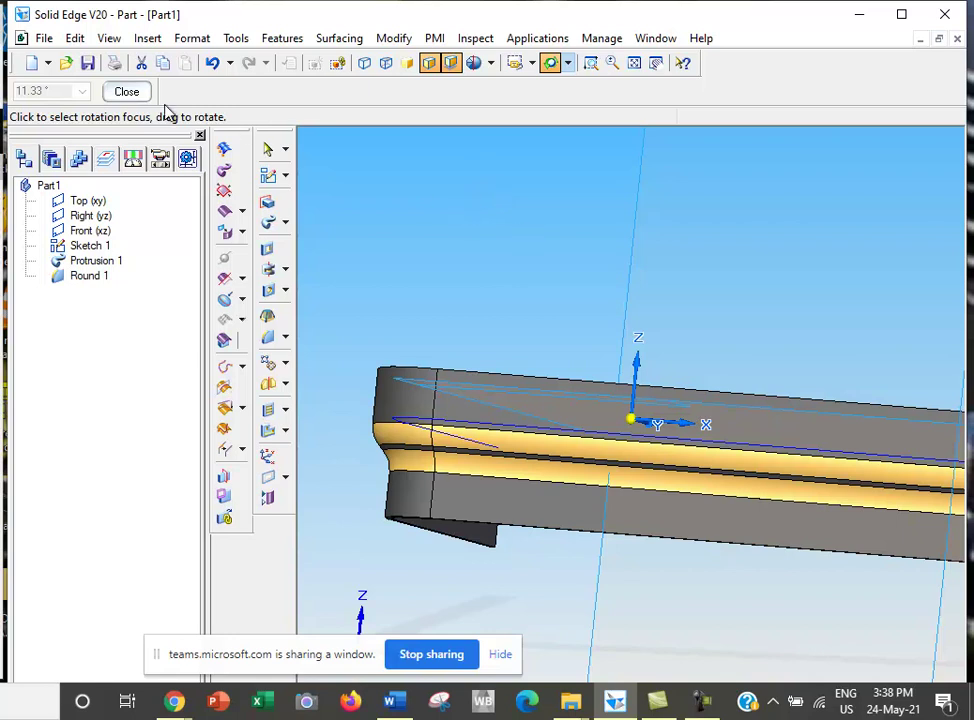
pyautogui.click(130, 92)
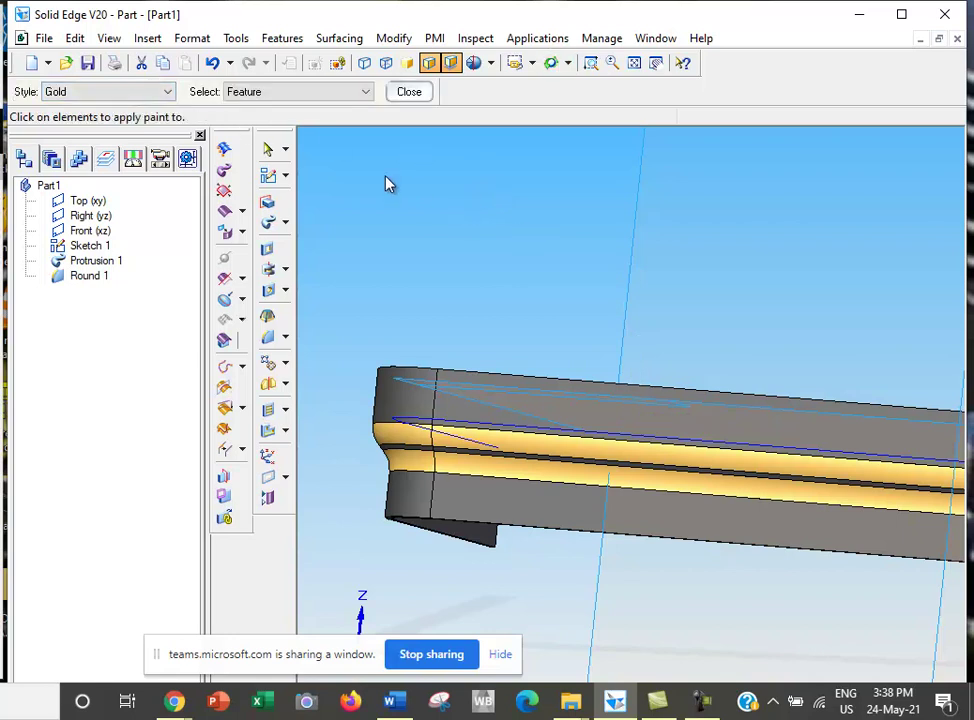
# Step: Start a cutout with its profile sketch on the long upper outer face of the swept protrusion
pyautogui.click(269, 249)
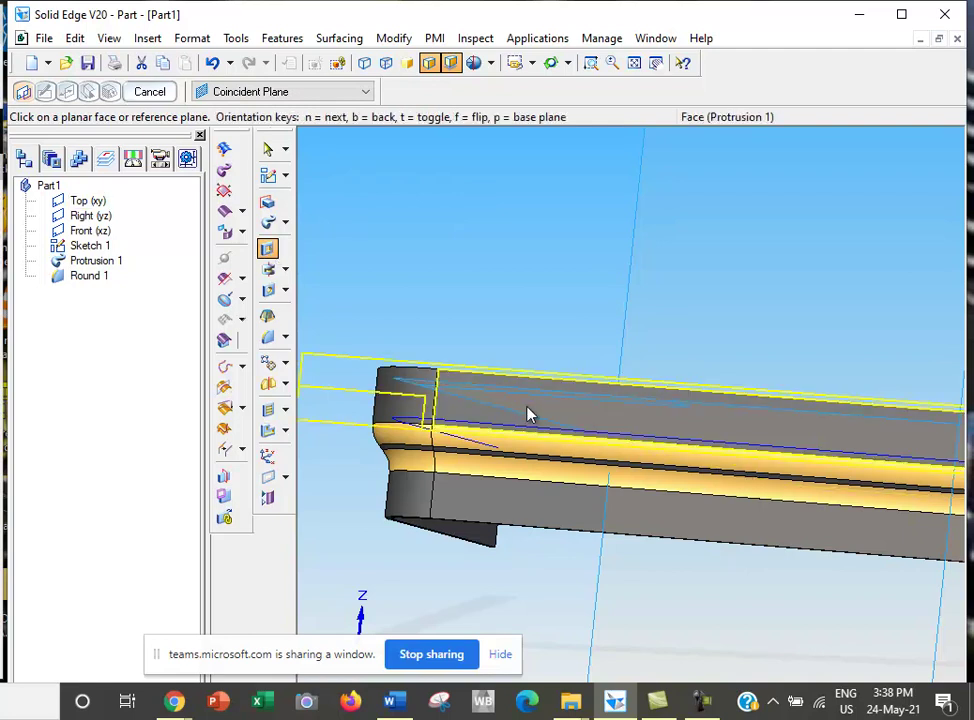
pyautogui.click(470, 418)
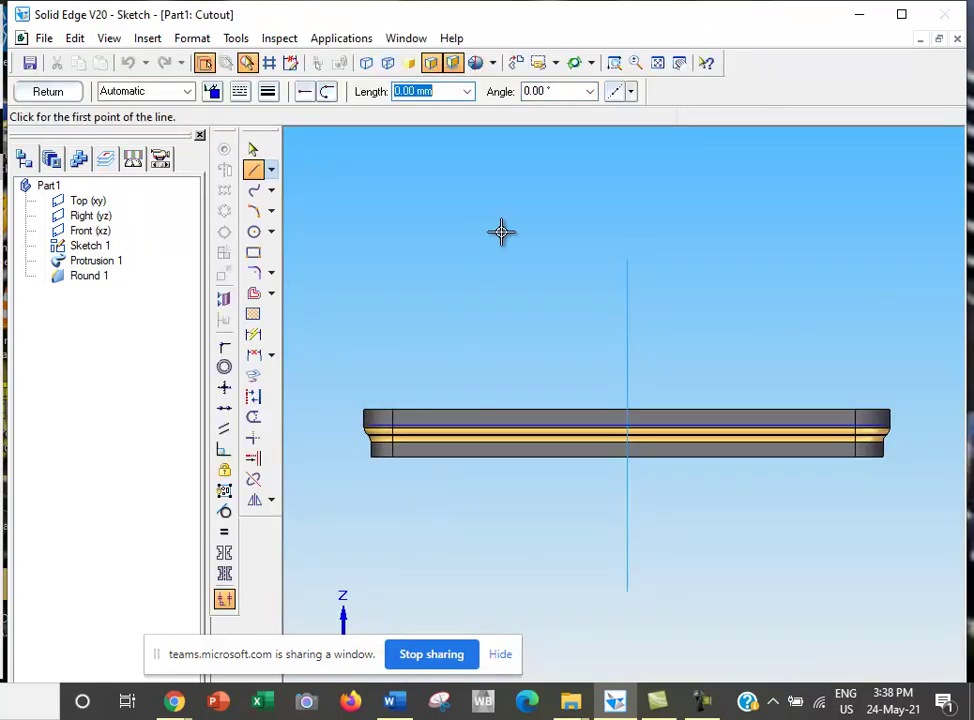
pyautogui.click(614, 63)
pyautogui.moveTo(331, 336); pyautogui.dragTo(559, 539)
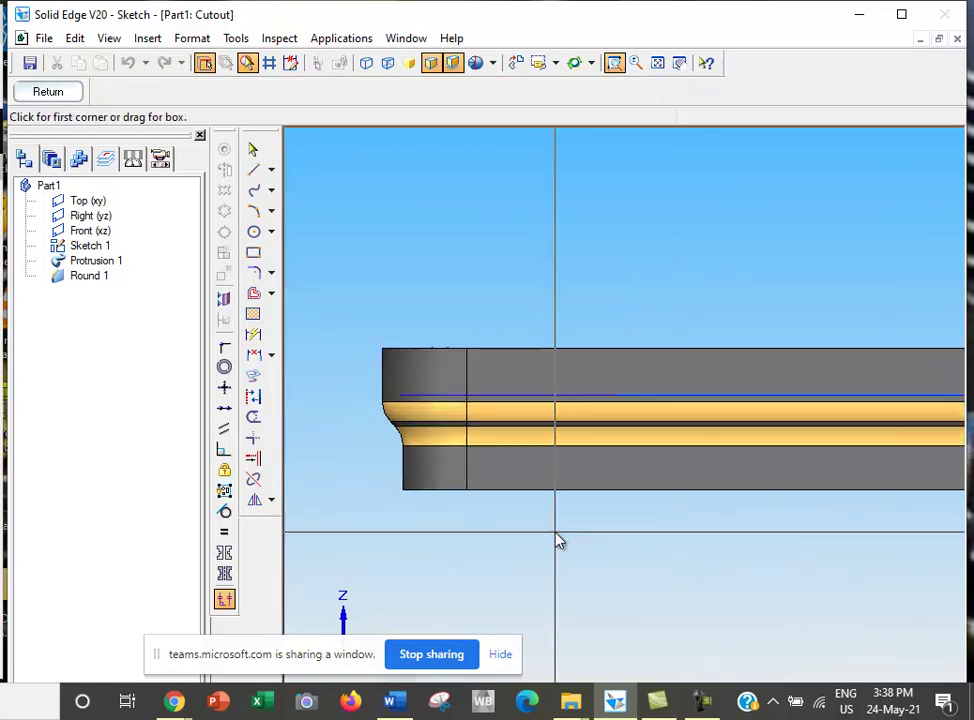
pyautogui.press('Escape')
pyautogui.click(255, 253)
pyautogui.moveTo(484, 364)
pyautogui.mouseDown()
pyautogui.moveTo(522, 380)
pyautogui.moveTo(586, 383)
pyautogui.mouseUp()
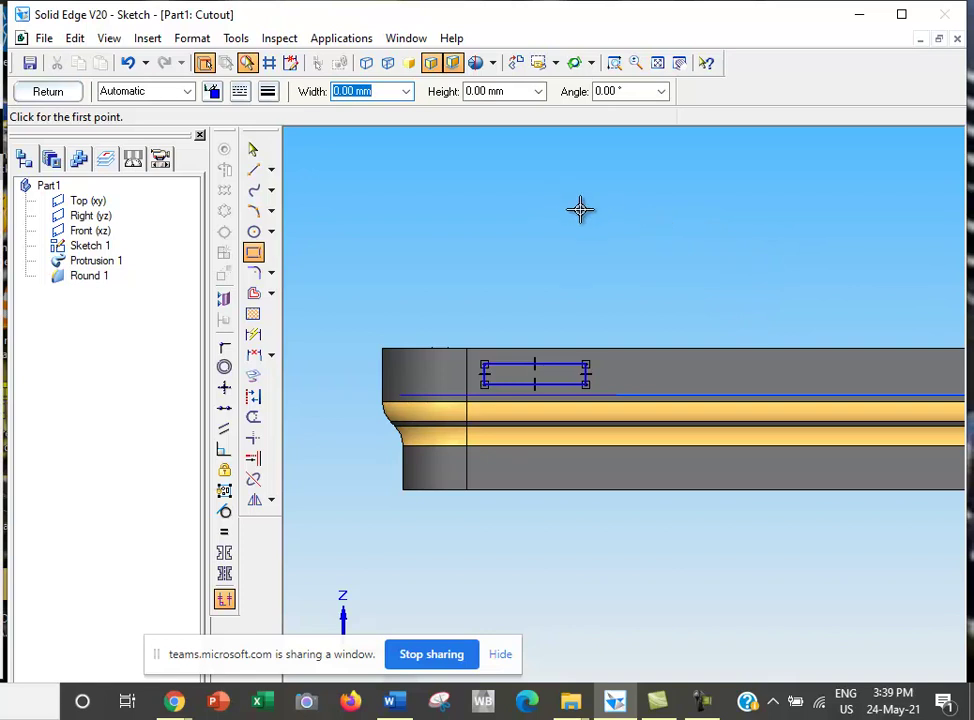
pyautogui.click(614, 63)
pyautogui.moveTo(420, 235)
pyautogui.mouseDown()
pyautogui.moveTo(611, 596)
pyautogui.moveTo(659, 600)
pyautogui.mouseUp()
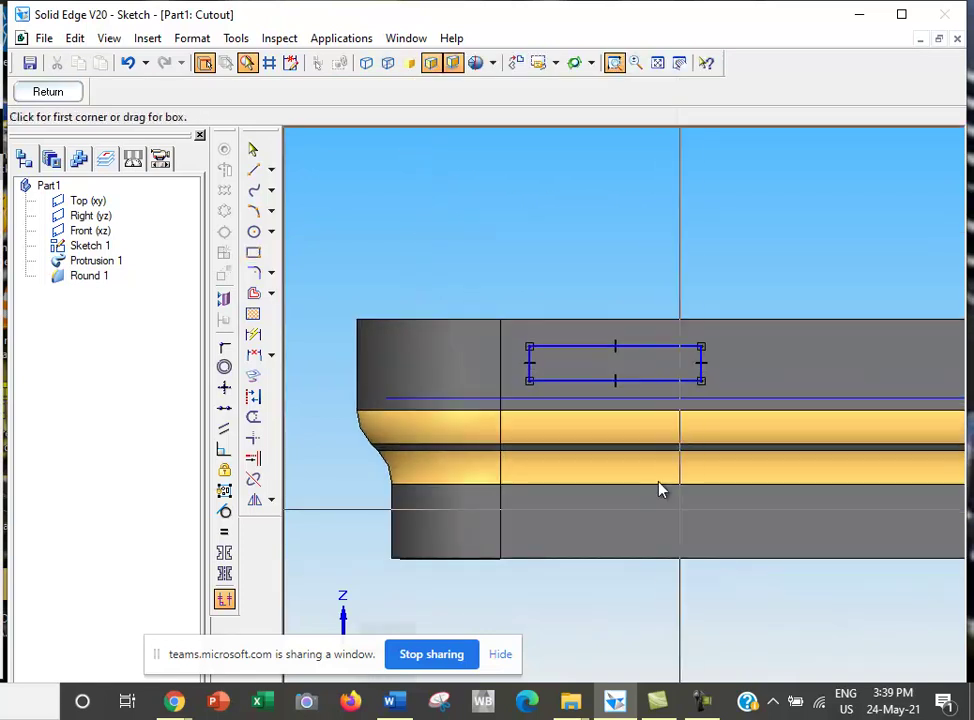
pyautogui.click(253, 273)
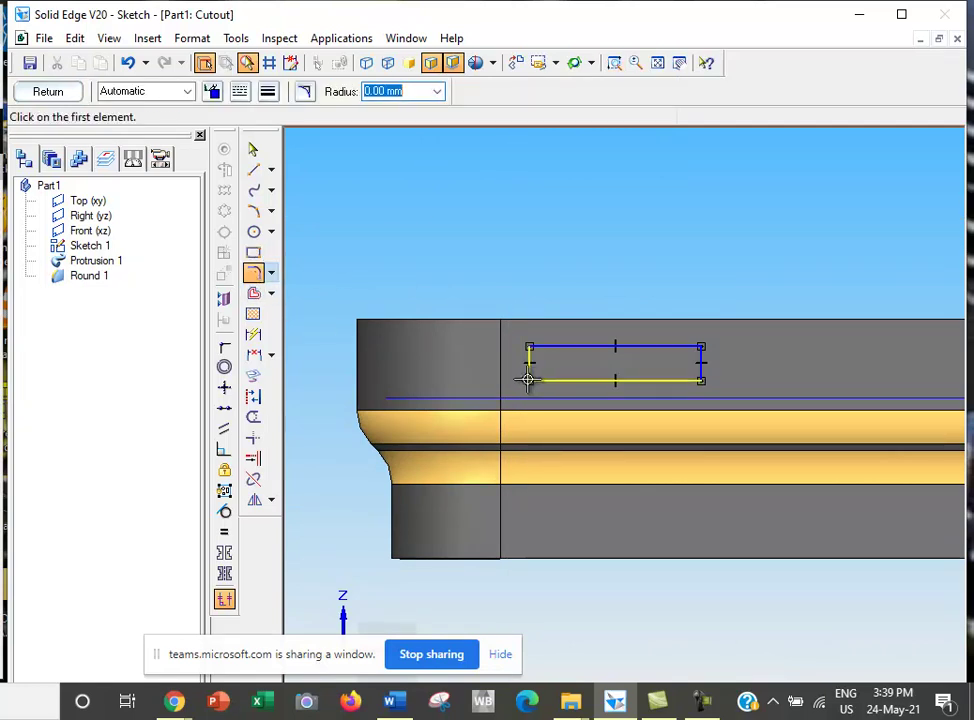
pyautogui.click(527, 378)
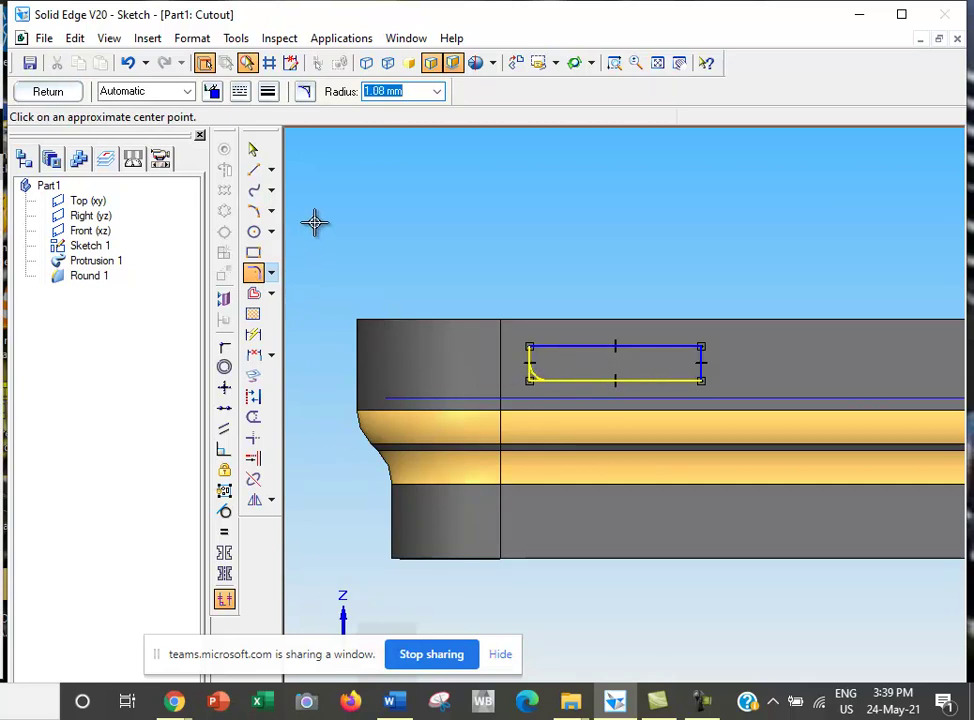
pyautogui.click(128, 62)
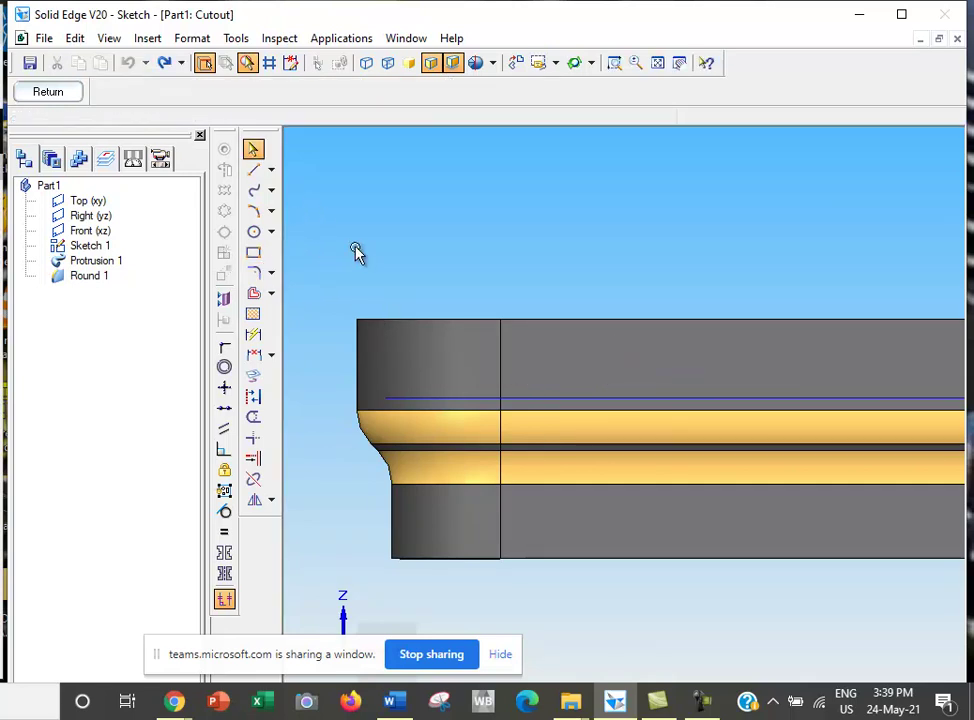
# Step: Sketch a narrow horizontal rectangle on the upper outer face, just beside the bend at one end
pyautogui.click(254, 253)
pyautogui.moveTo(527, 340); pyautogui.dragTo(721, 378)
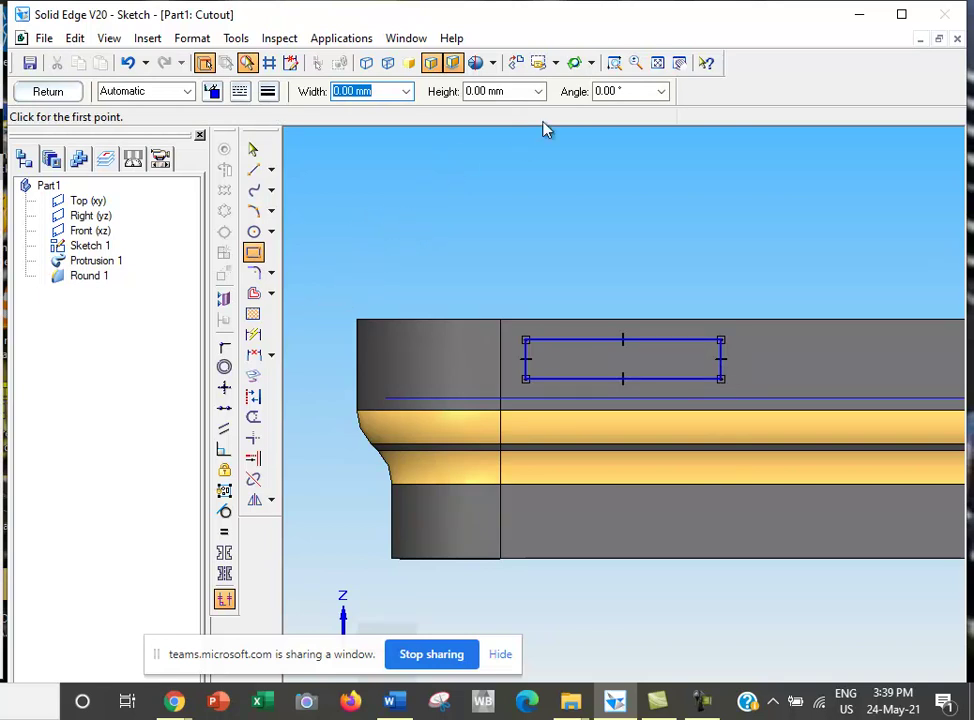
# Step: Fillet all four corners of the slot rectangle in the cutout sketch
pyautogui.click(614, 62)
pyautogui.moveTo(471, 220); pyautogui.dragTo(789, 459)
pyautogui.rightClick(720, 315)
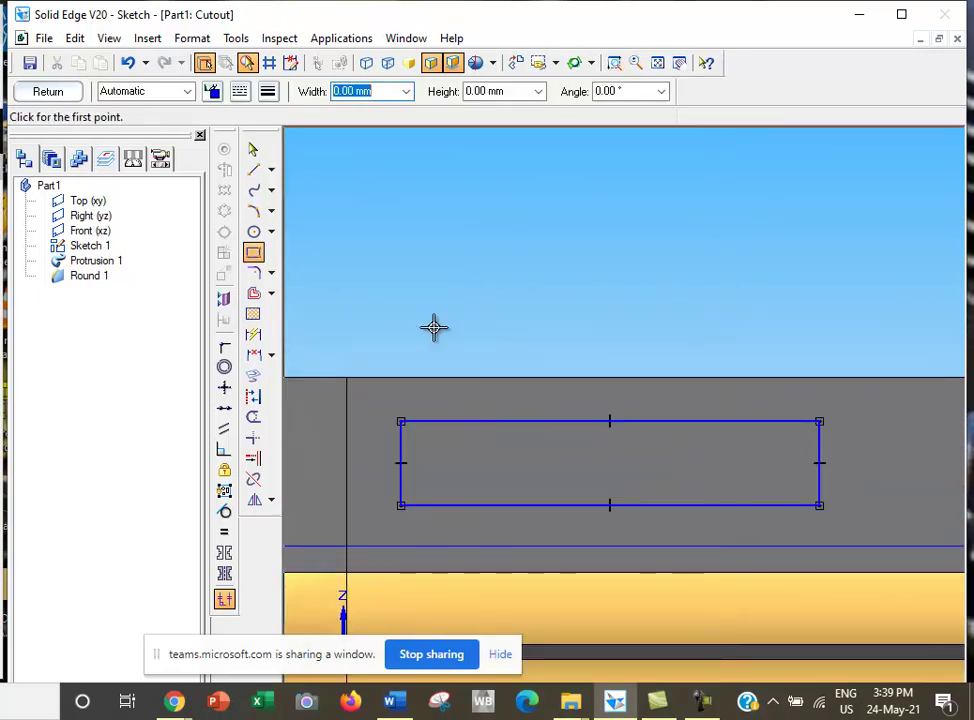
pyautogui.click(254, 272)
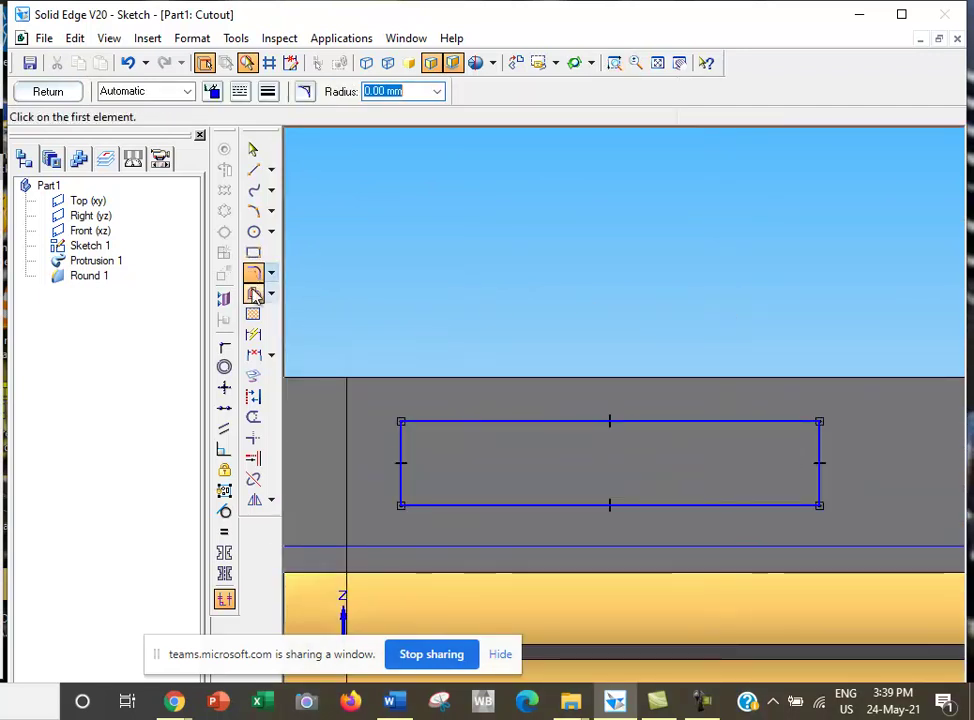
pyautogui.click(400, 508)
pyautogui.click(407, 498)
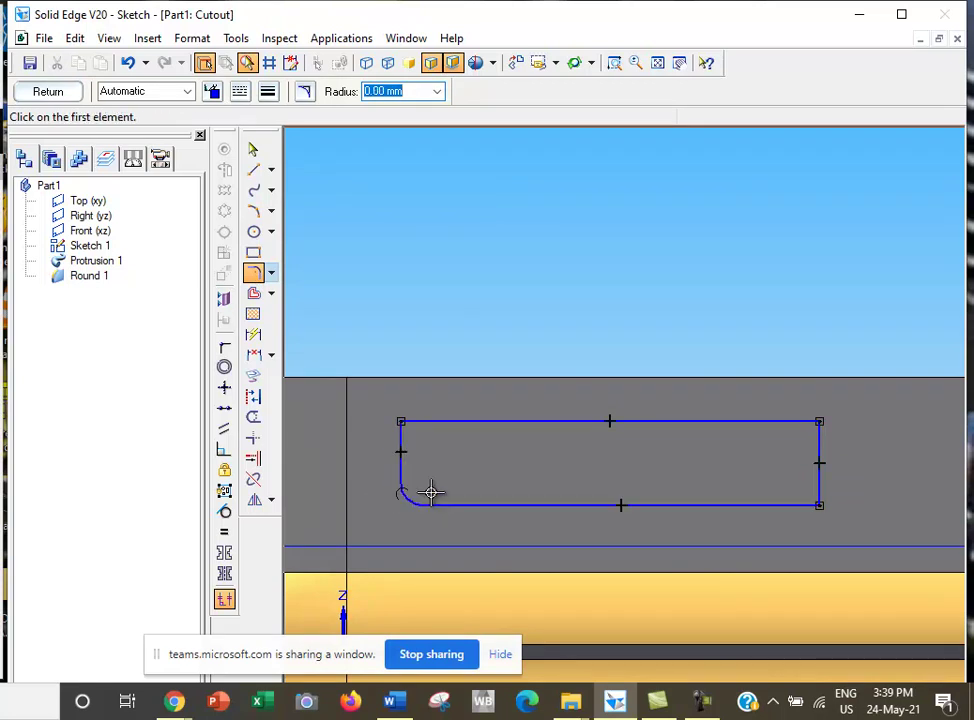
pyautogui.click(818, 505)
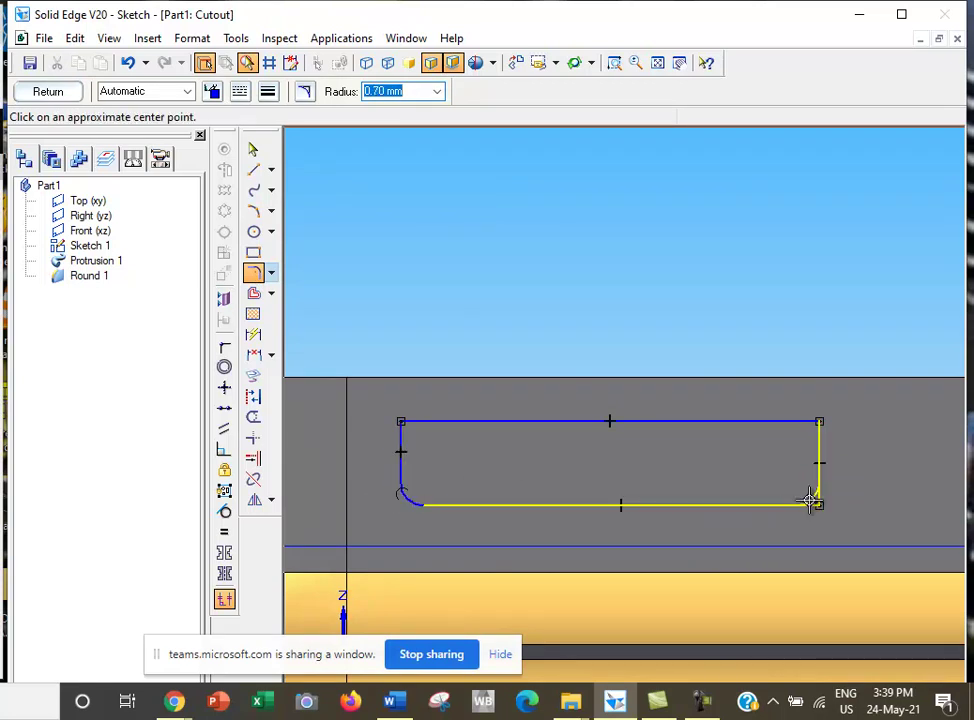
pyautogui.click(809, 500)
pyautogui.click(818, 420)
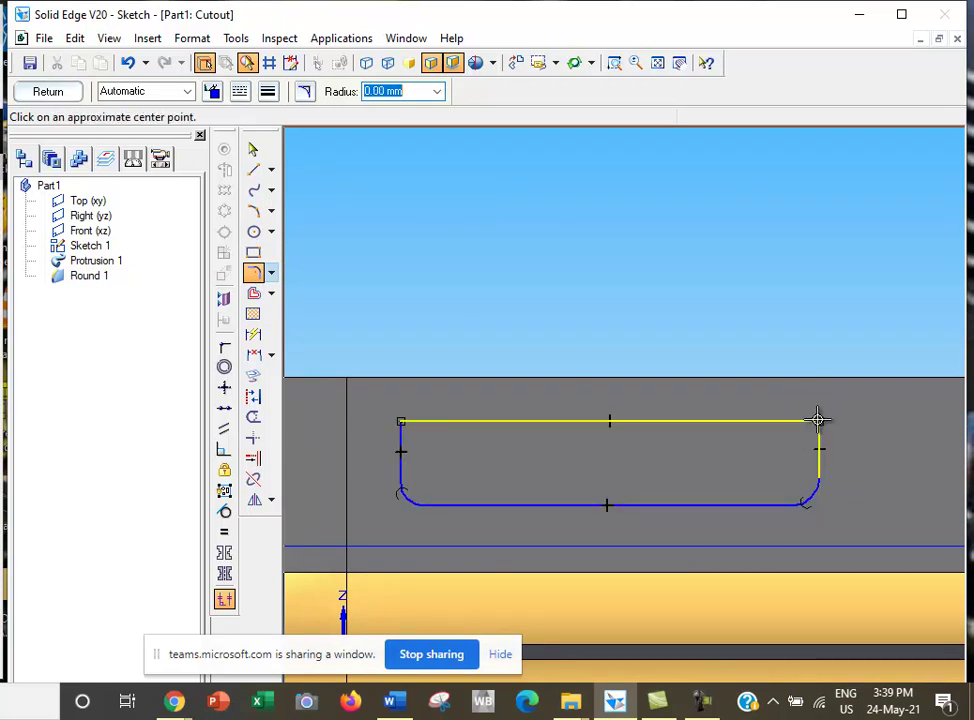
pyautogui.click(815, 421)
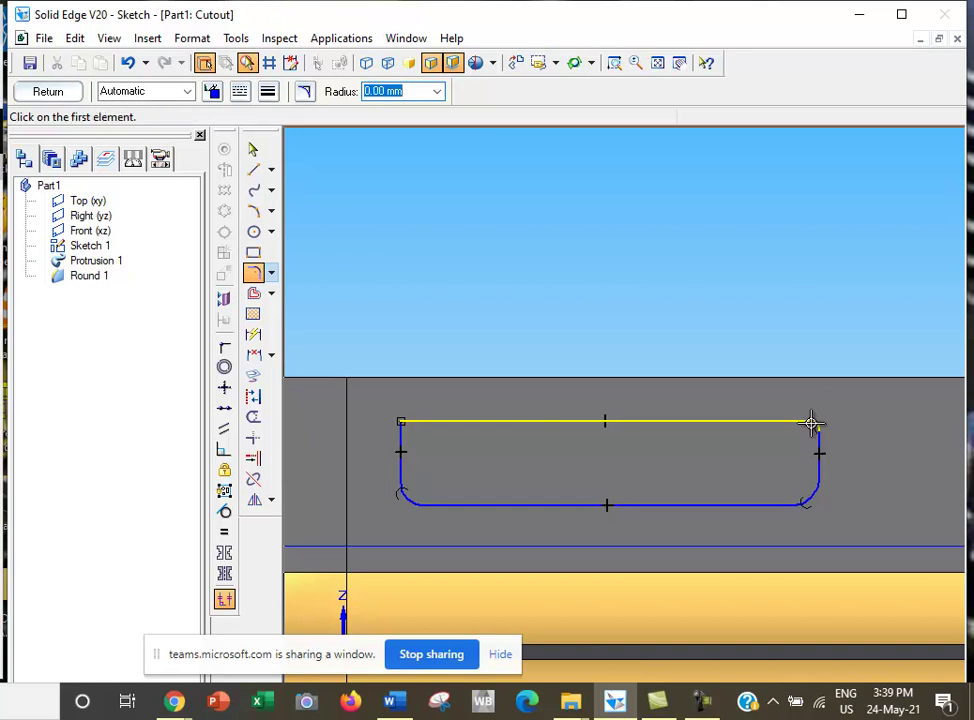
pyautogui.click(402, 421)
pyautogui.click(402, 436)
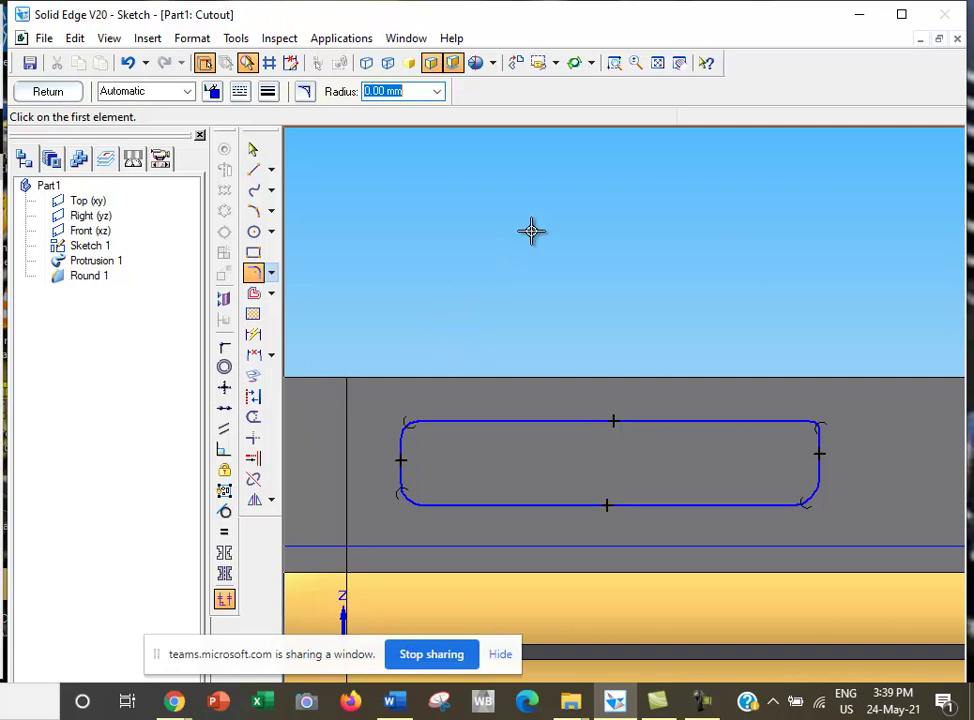
# Step: Try to reshape the slot's smaller upper corner arc by stretching the upper line to a length of about 11.86 mm
pyautogui.click(658, 64)
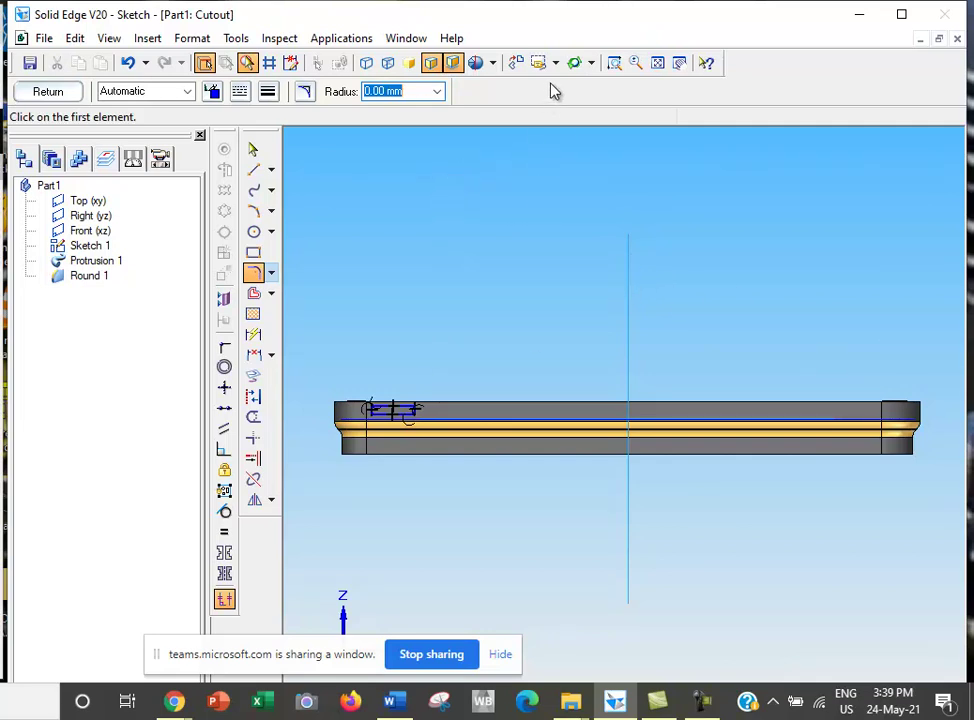
pyautogui.click(614, 63)
pyautogui.moveTo(326, 326); pyautogui.dragTo(502, 515)
pyautogui.rightClick(451, 317)
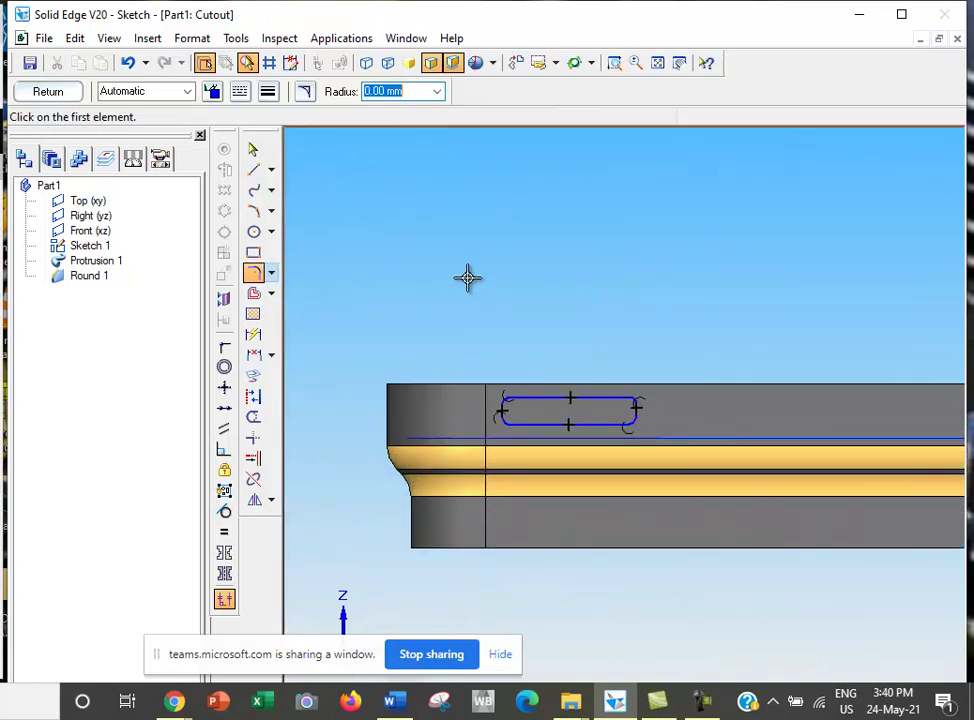
pyautogui.click(252, 148)
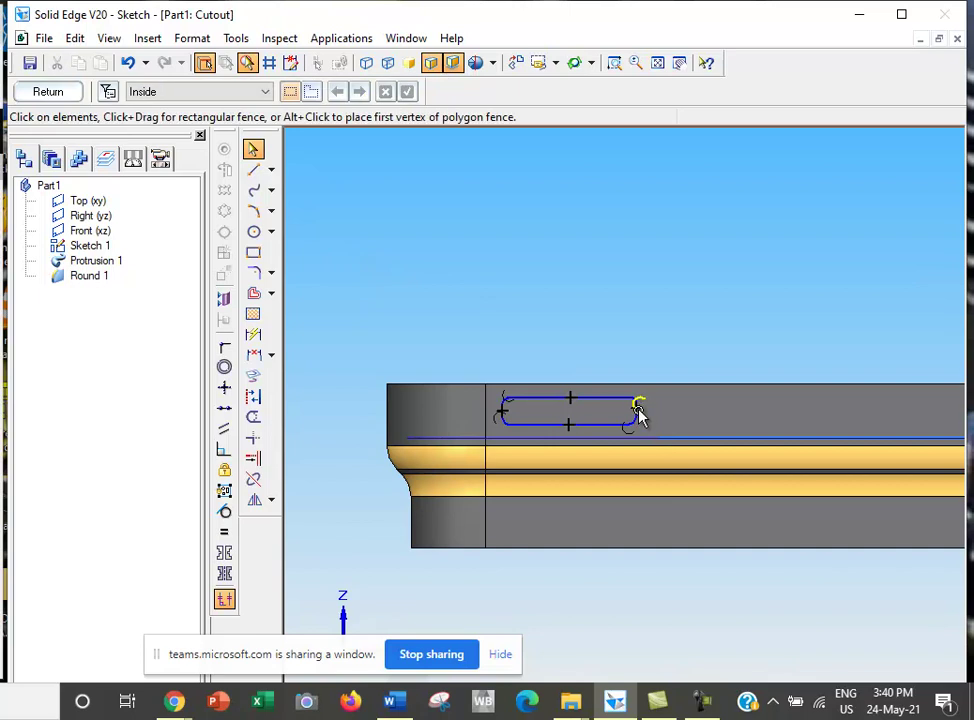
pyautogui.click(614, 63)
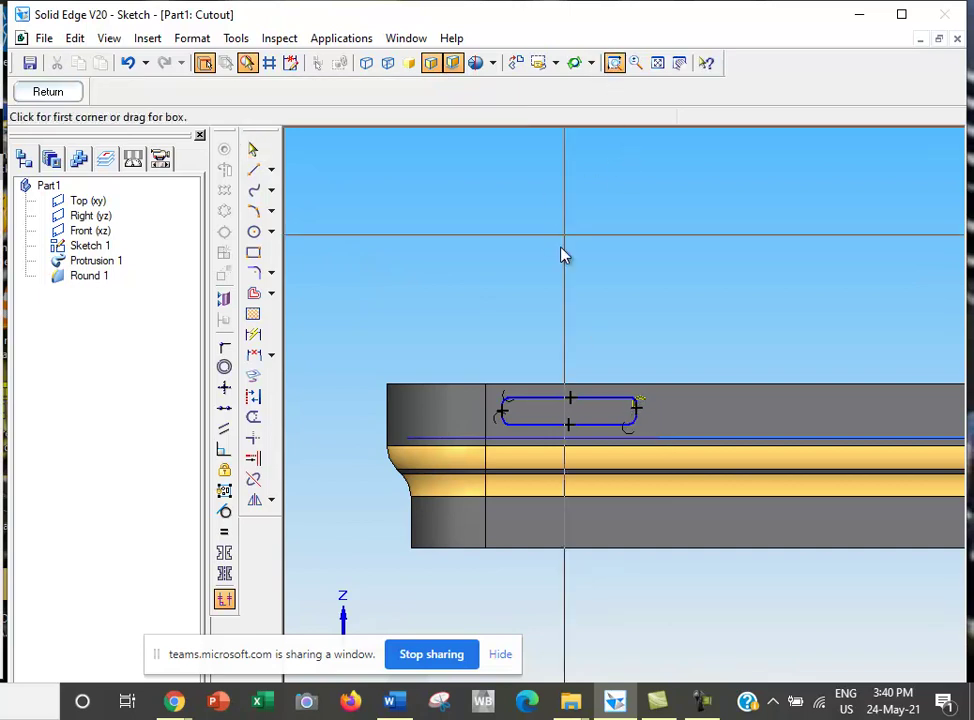
pyautogui.moveTo(491, 346)
pyautogui.mouseDown()
pyautogui.moveTo(632, 490)
pyautogui.moveTo(670, 491)
pyautogui.mouseUp()
pyautogui.rightClick(688, 259)
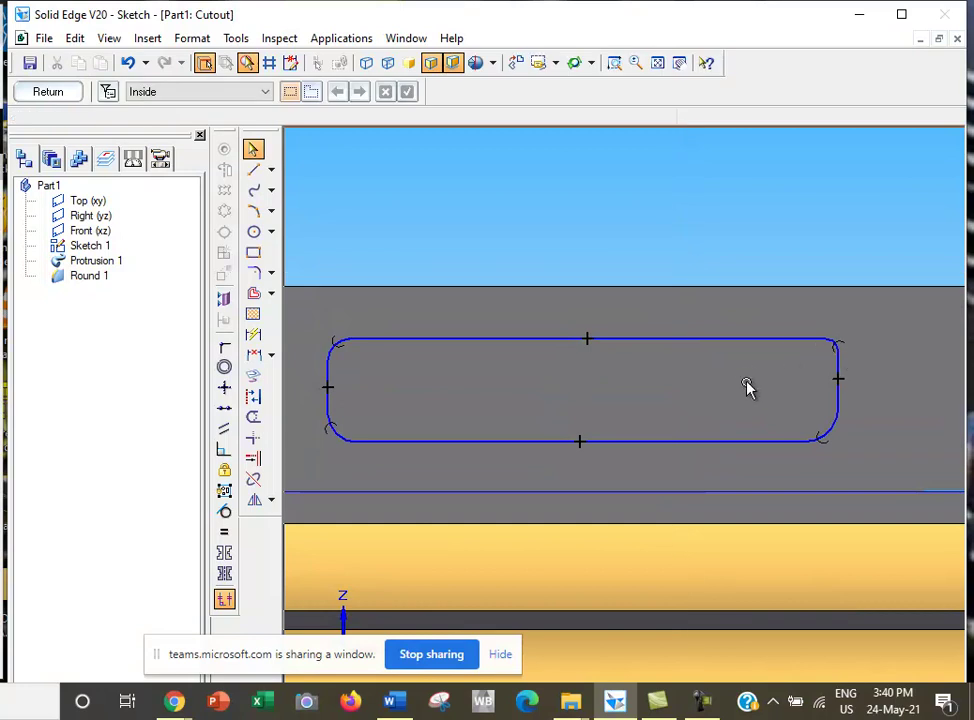
pyautogui.click(838, 395)
pyautogui.moveTo(838, 394)
pyautogui.mouseDown()
pyautogui.moveTo(880, 389)
pyautogui.moveTo(838, 396)
pyautogui.mouseUp()
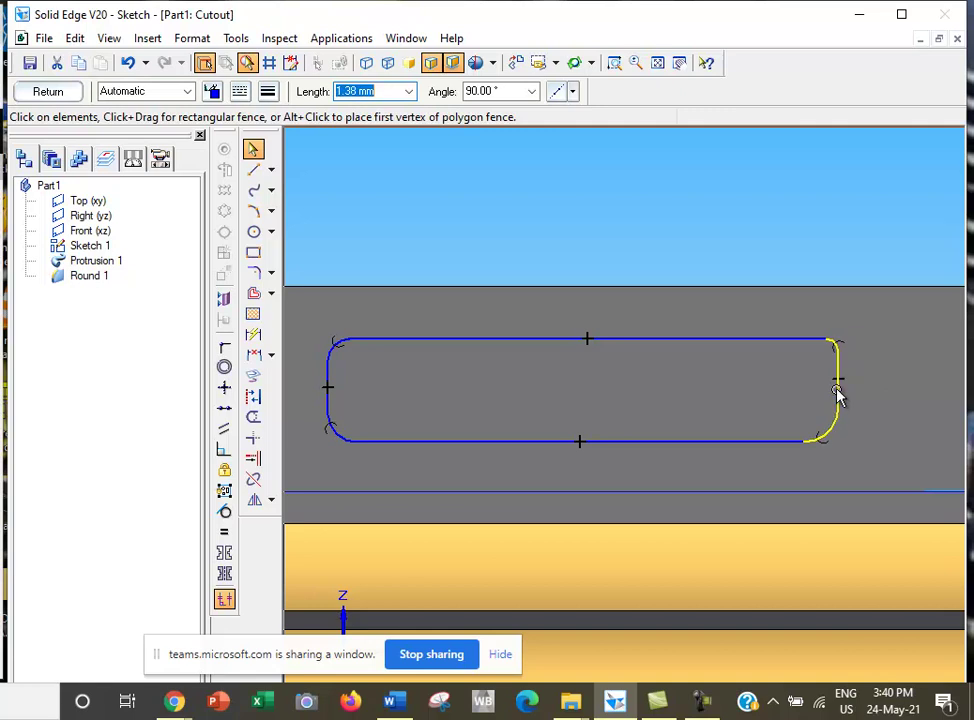
pyautogui.click(822, 339)
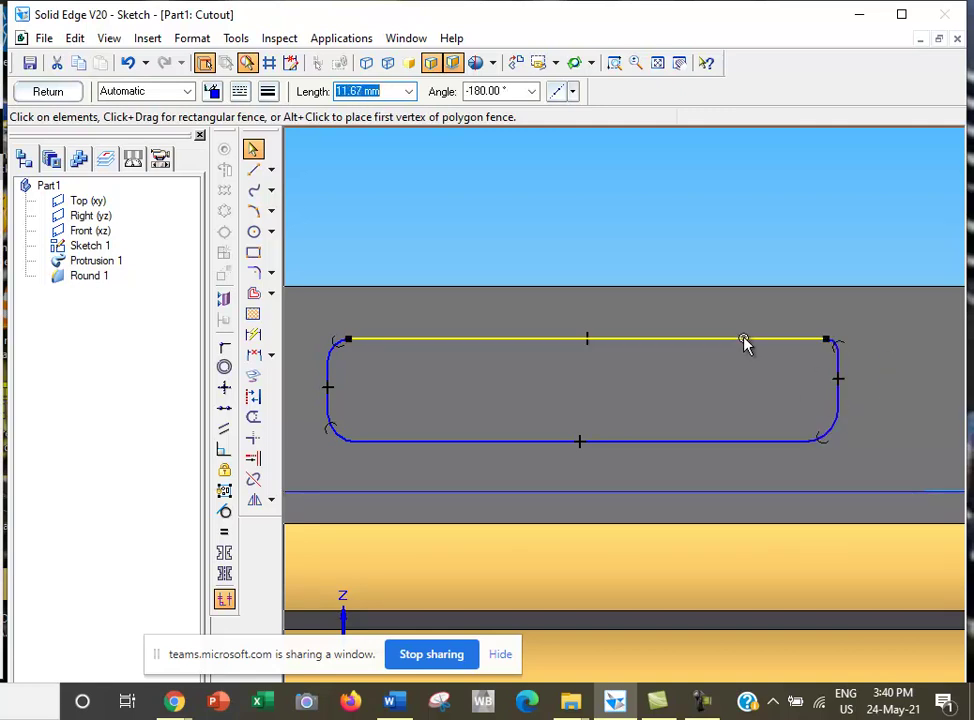
pyautogui.moveTo(826, 340); pyautogui.dragTo(848, 341)
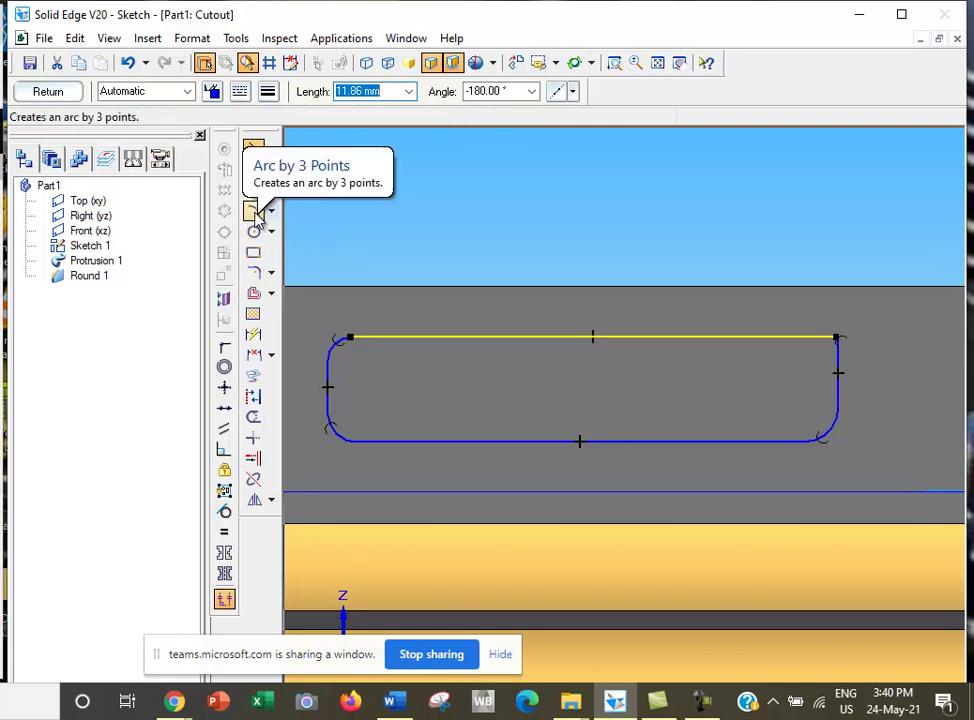
# Step: Try to fillet the slot's upper corner again where the stretched line meets the end line
pyautogui.click(253, 272)
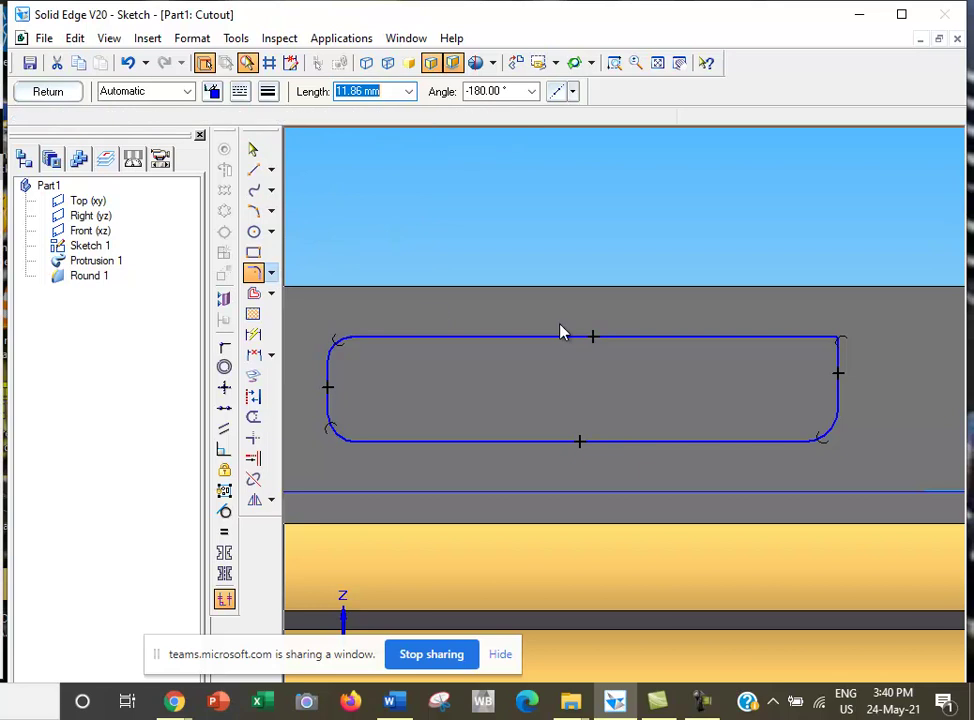
pyautogui.click(835, 338)
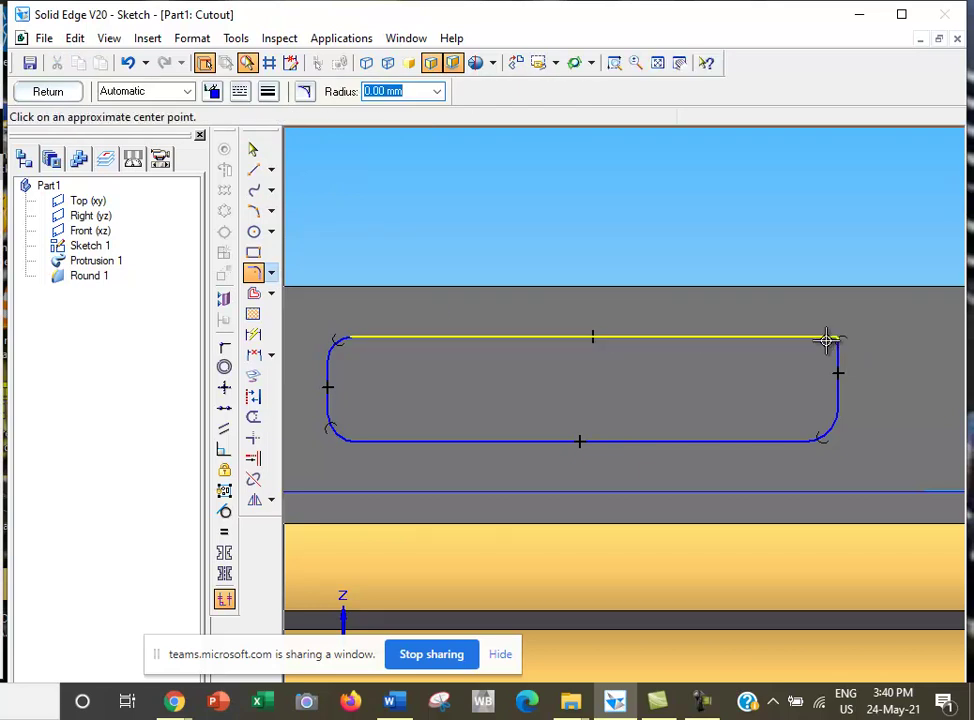
pyautogui.click(777, 305)
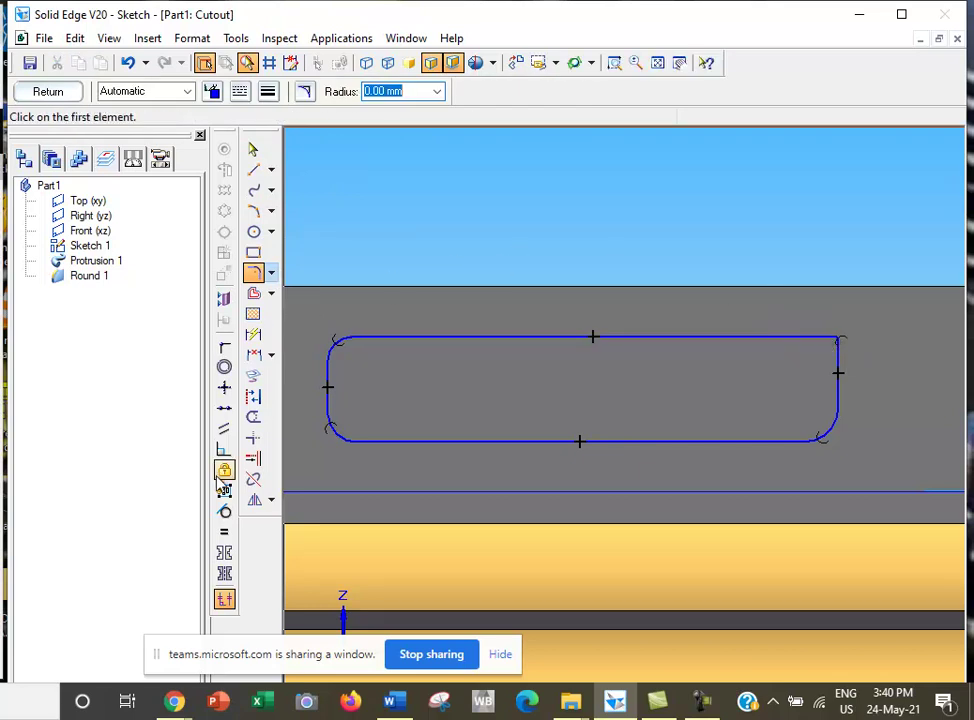
# Step: Apply an Equal relationship between the slot's two upper corner arcs
pyautogui.click(224, 531)
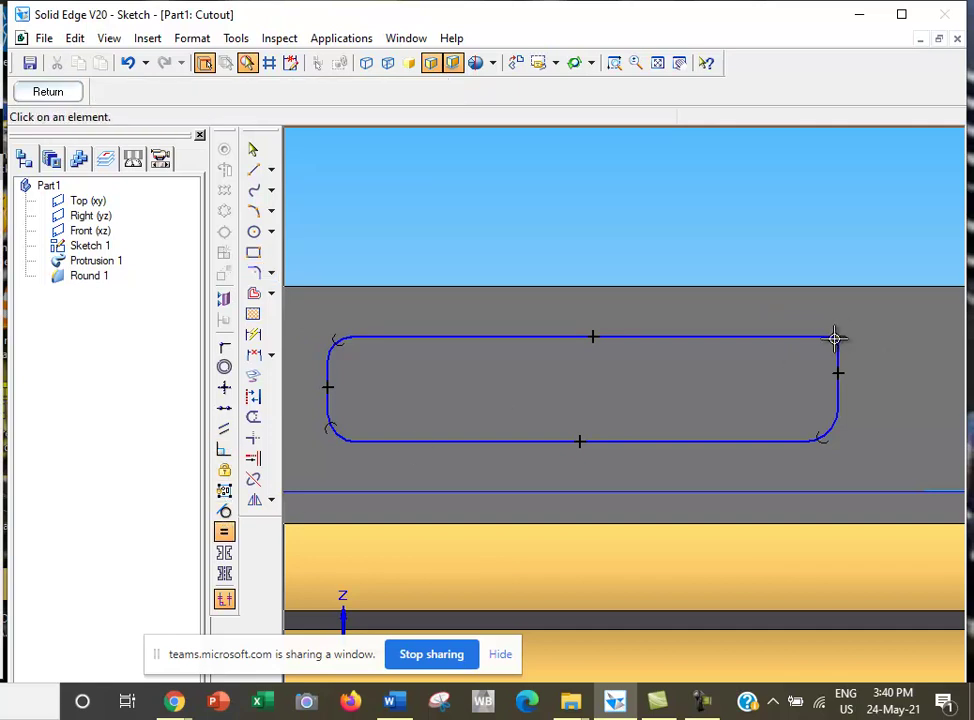
pyautogui.click(333, 342)
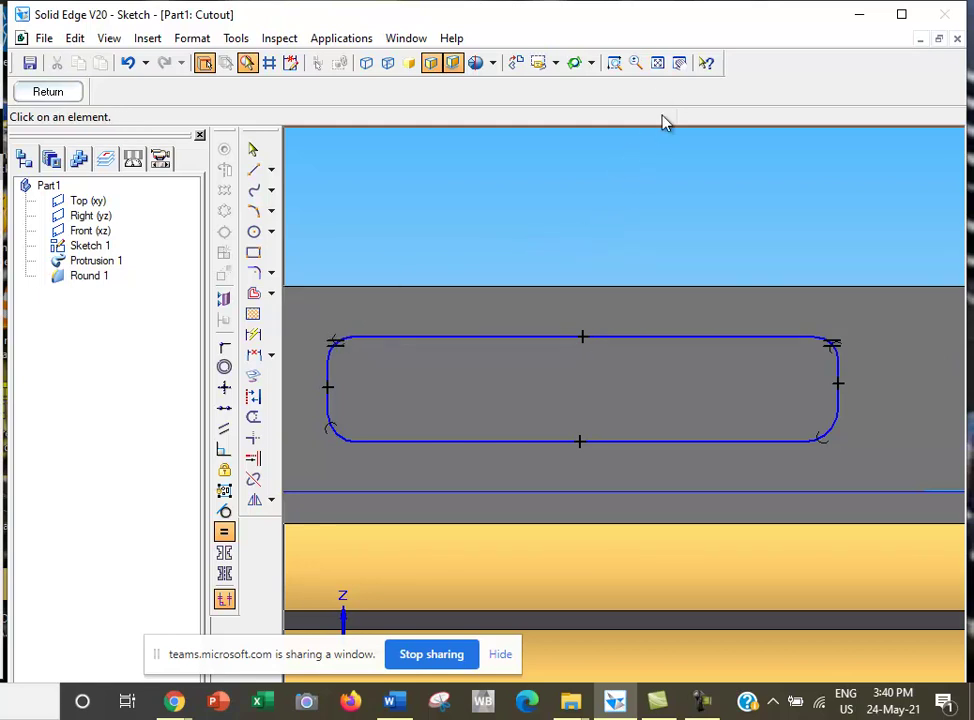
# Step: Mirror the rounded slot profile about the vertical centre reference line, keeping the original
pyautogui.click(658, 65)
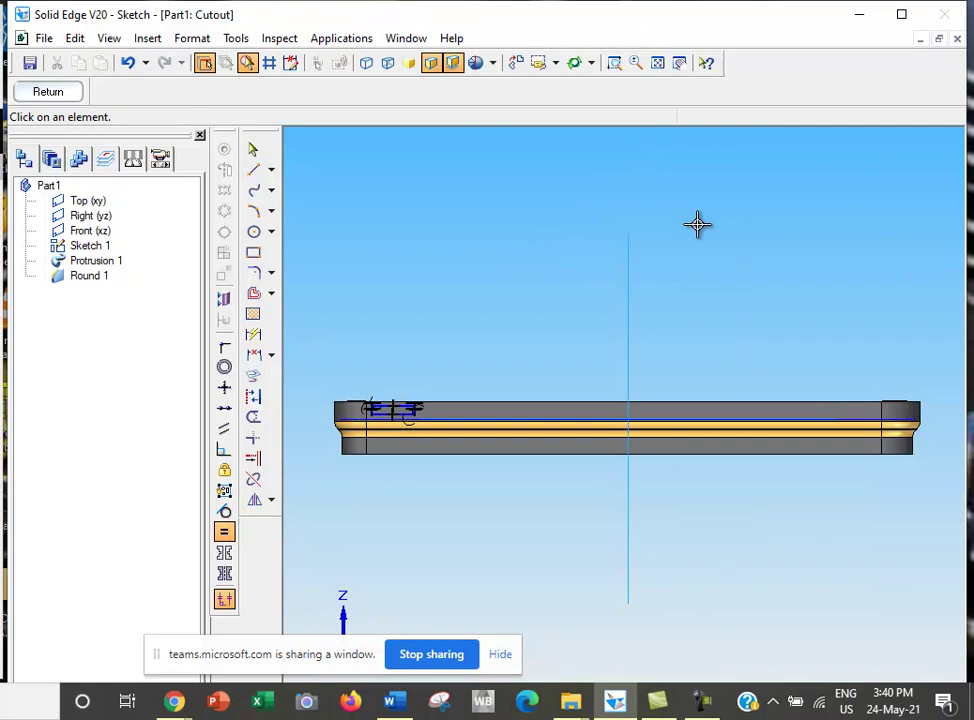
pyautogui.click(253, 501)
pyautogui.moveTo(376, 410); pyautogui.dragTo(437, 451)
pyautogui.click(628, 350)
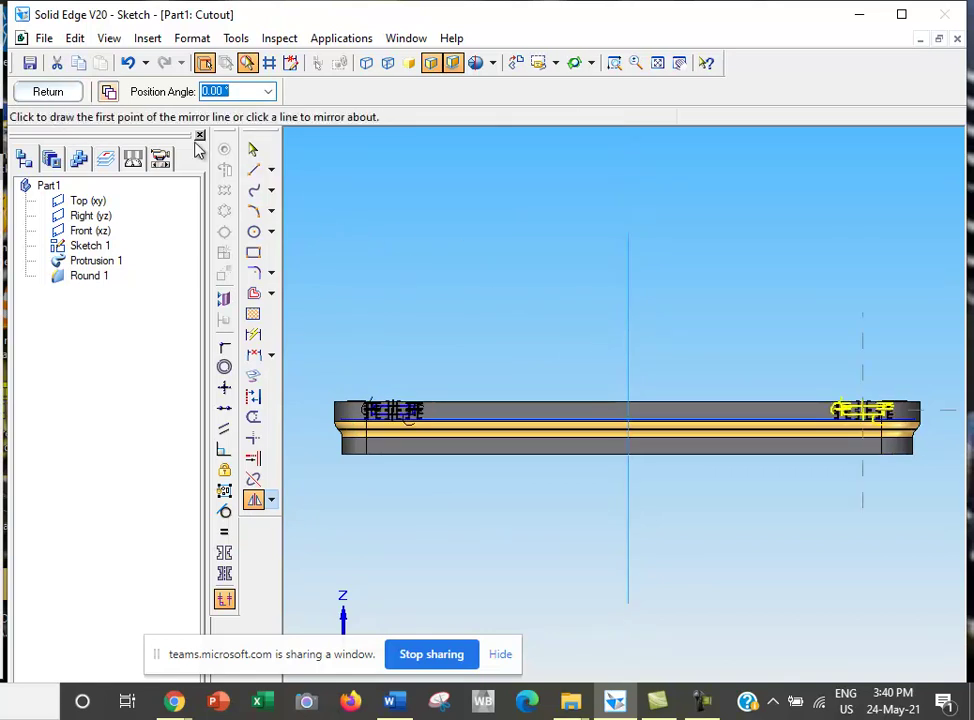
pyautogui.click(376, 187)
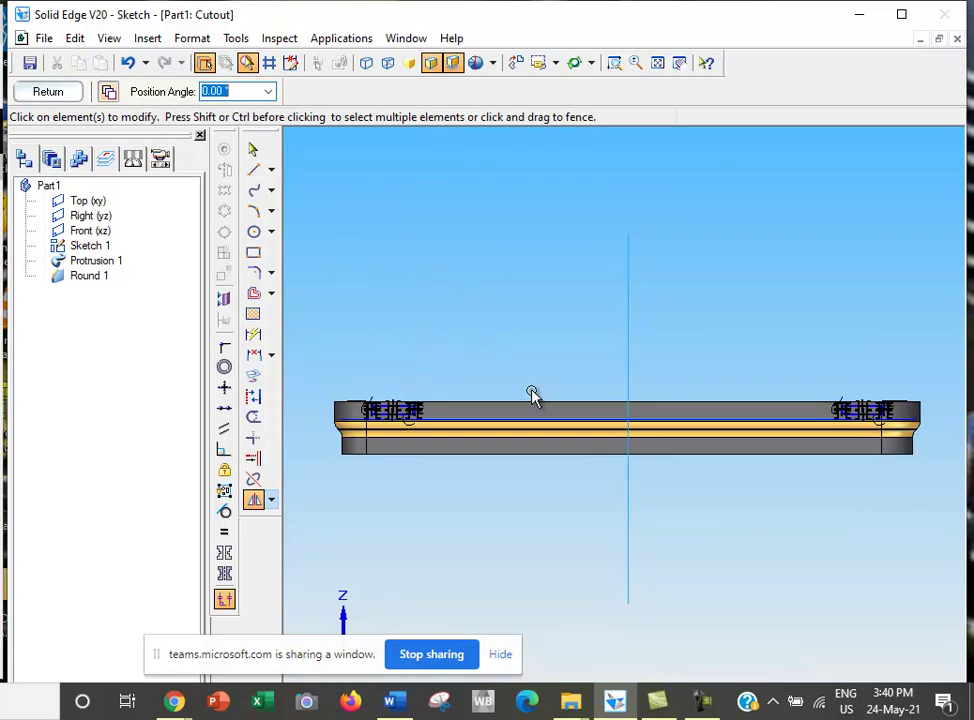
# Step: Close the profile sketch, cut both slots to a depth of about 72.34 mm, and finish the cutout
pyautogui.click(614, 63)
pyautogui.moveTo(439, 389)
pyautogui.mouseDown()
pyautogui.moveTo(513, 478)
pyautogui.moveTo(602, 537)
pyautogui.moveTo(633, 533)
pyautogui.moveTo(609, 402)
pyautogui.moveTo(145, 147)
pyautogui.moveTo(339, 194)
pyautogui.moveTo(48, 93)
pyautogui.mouseUp()
pyautogui.click(48, 92)
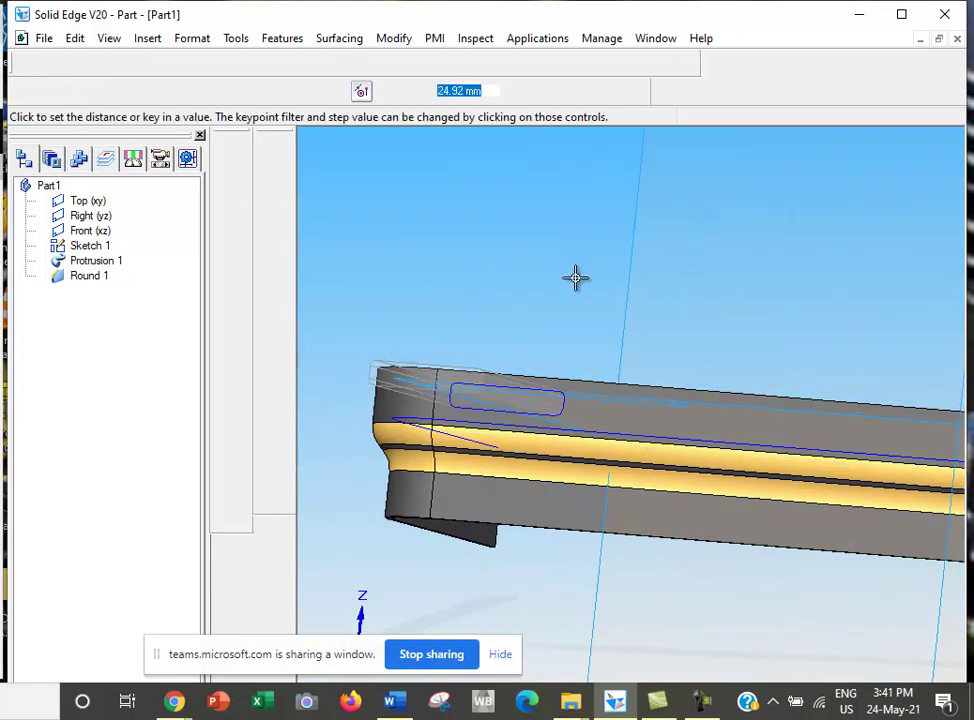
pyautogui.click(783, 311)
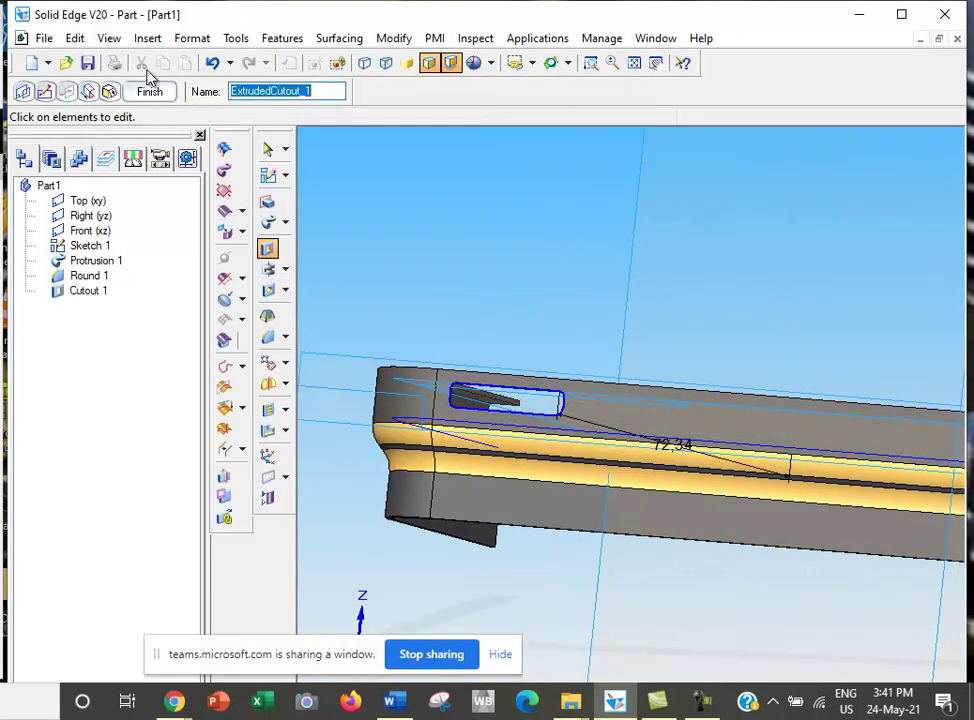
pyautogui.click(159, 91)
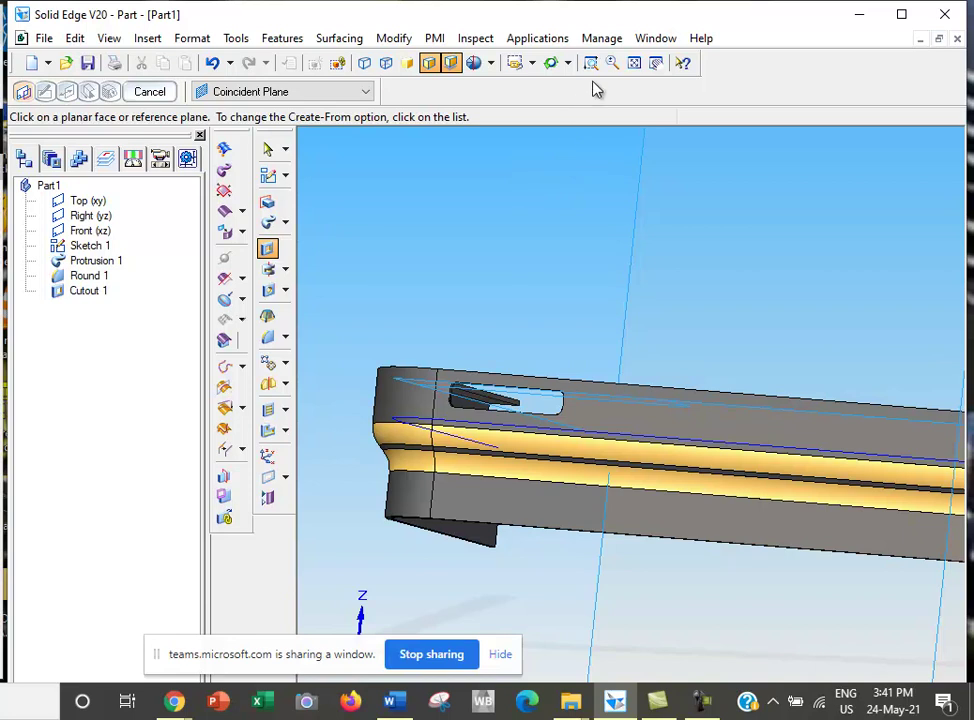
# Step: Start another cutout with its profile sketch on the long upper outer face
pyautogui.click(636, 66)
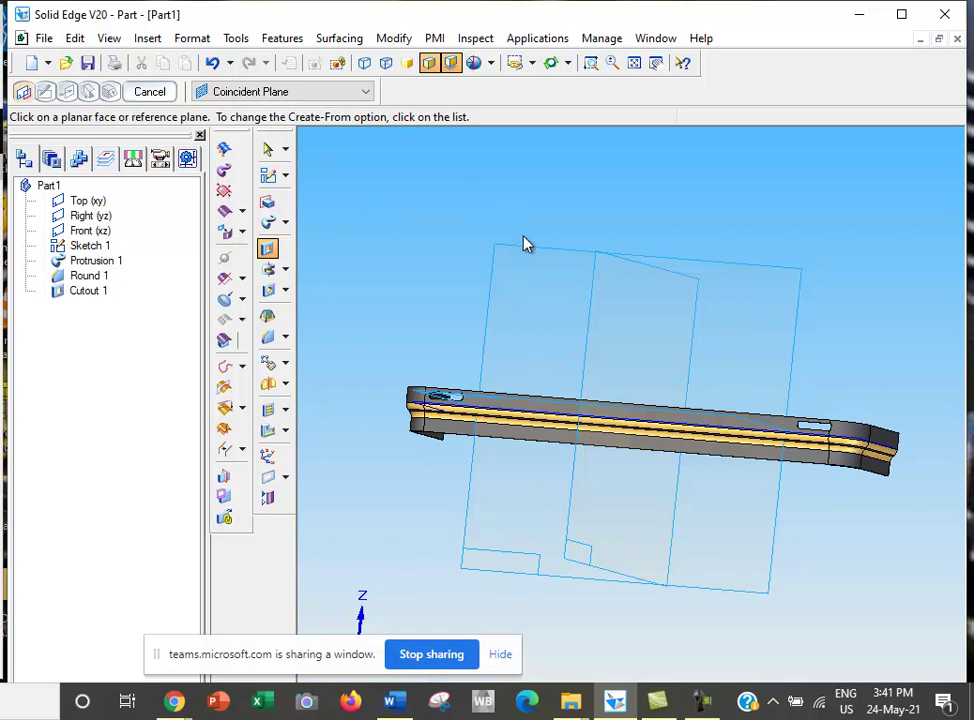
pyautogui.click(268, 250)
pyautogui.click(522, 408)
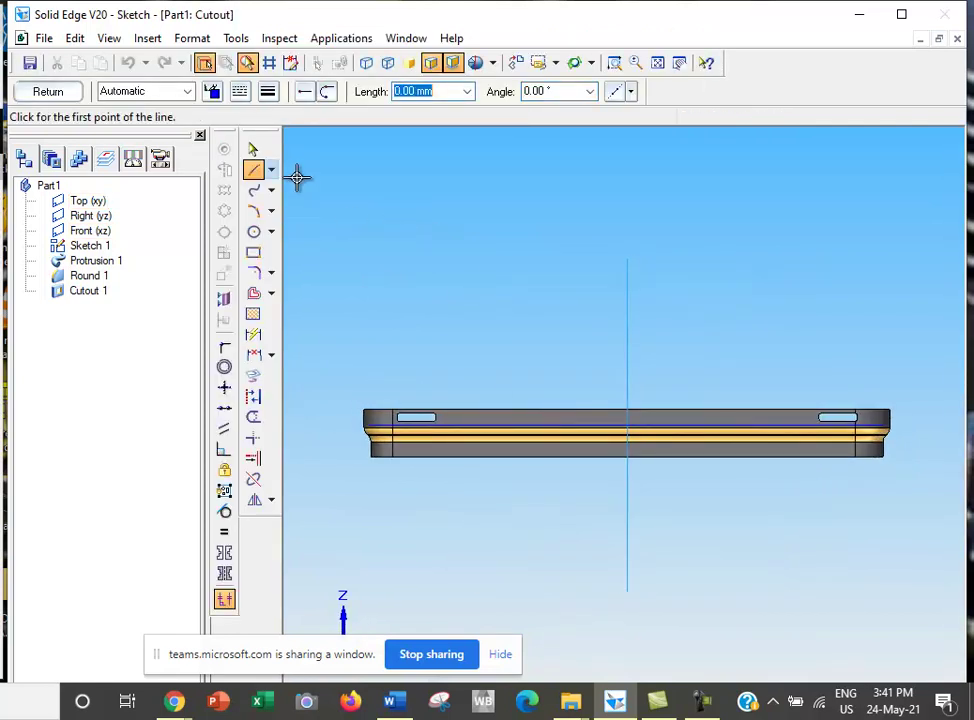
# Step: Sketch a wide rectangle between one slot and the centre line, spanning the gold band and part of both black faces
pyautogui.click(614, 63)
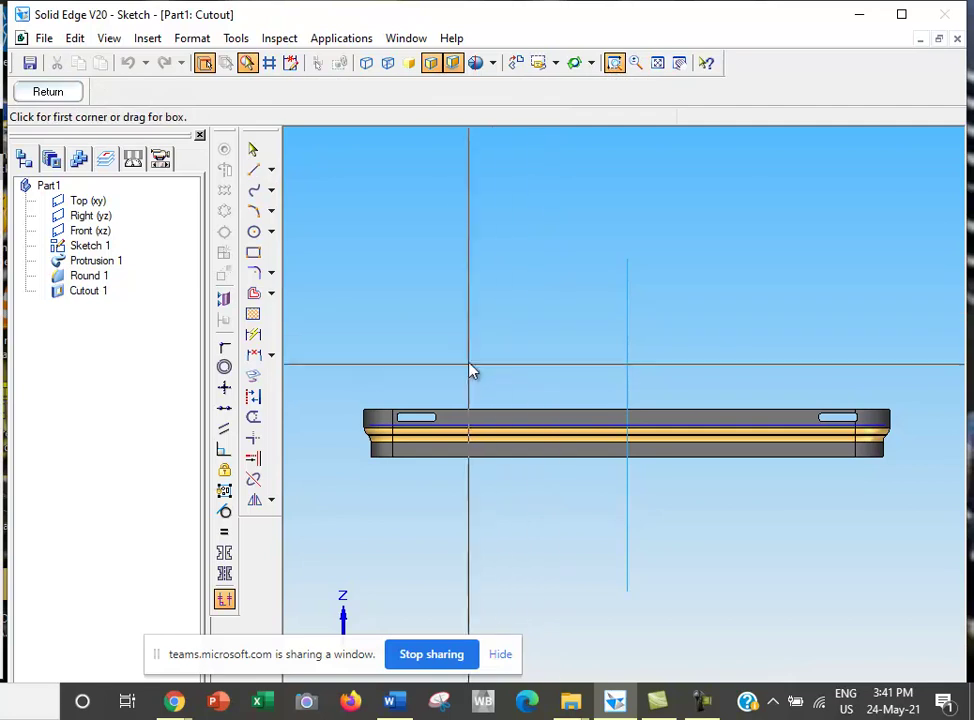
pyautogui.moveTo(459, 383); pyautogui.dragTo(628, 512)
pyautogui.press('Escape')
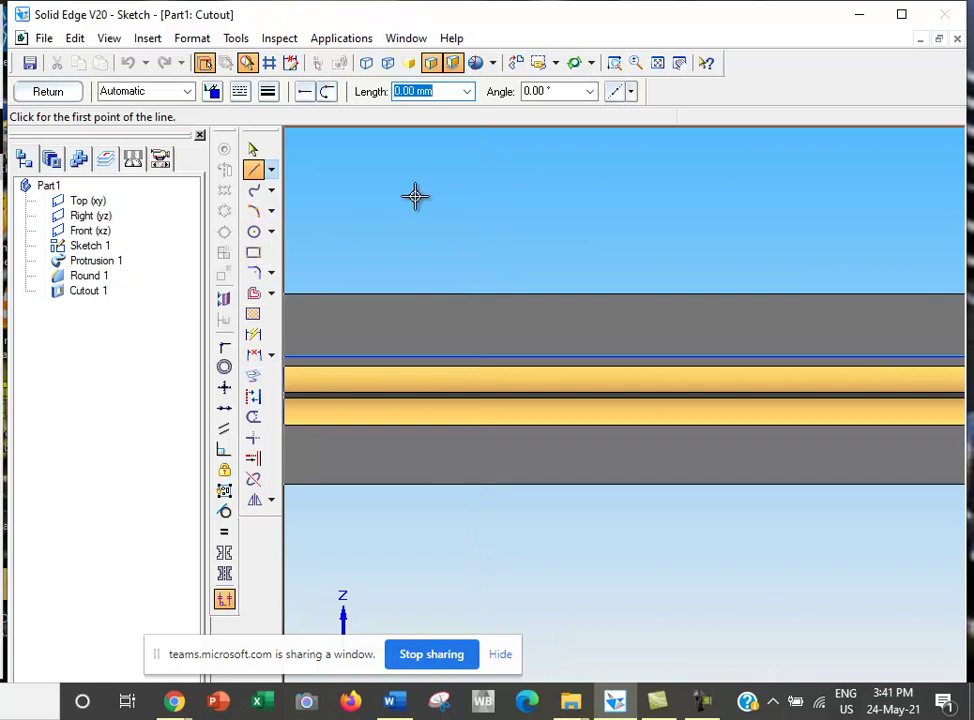
pyautogui.click(252, 255)
pyautogui.moveTo(340, 315)
pyautogui.mouseDown()
pyautogui.moveTo(648, 407)
pyautogui.moveTo(730, 452)
pyautogui.moveTo(843, 458)
pyautogui.mouseUp()
pyautogui.click(362, 203)
pyautogui.rightClick(254, 191)
pyautogui.press('Escape')
# Step: Draw two horizontal lines across the rectangle, one just above the gold band and one through its lower strip
pyautogui.click(254, 170)
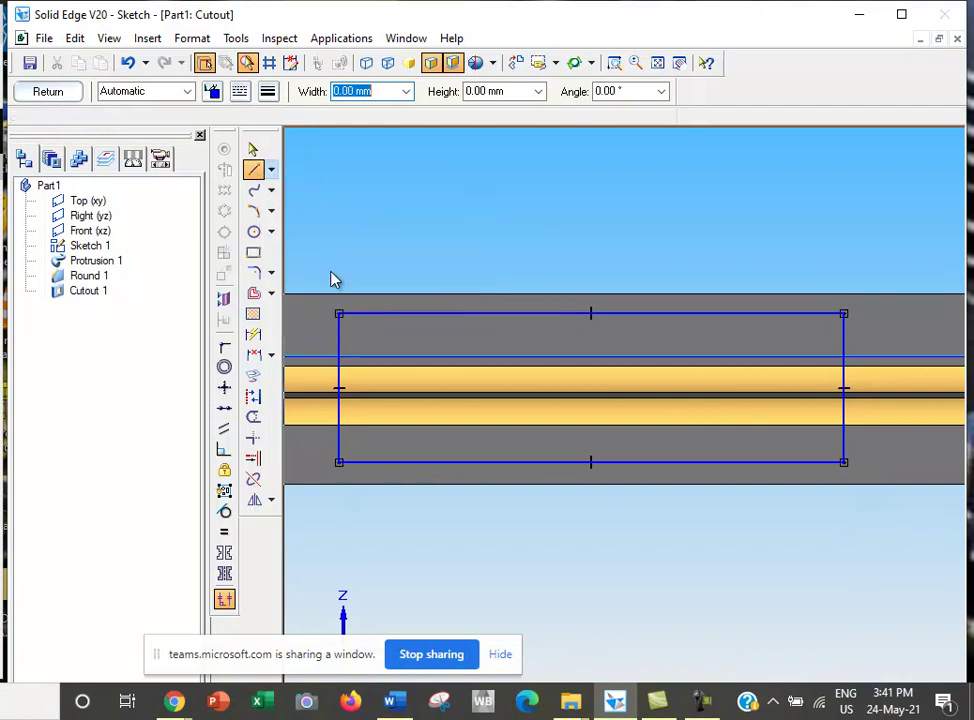
pyautogui.click(341, 347)
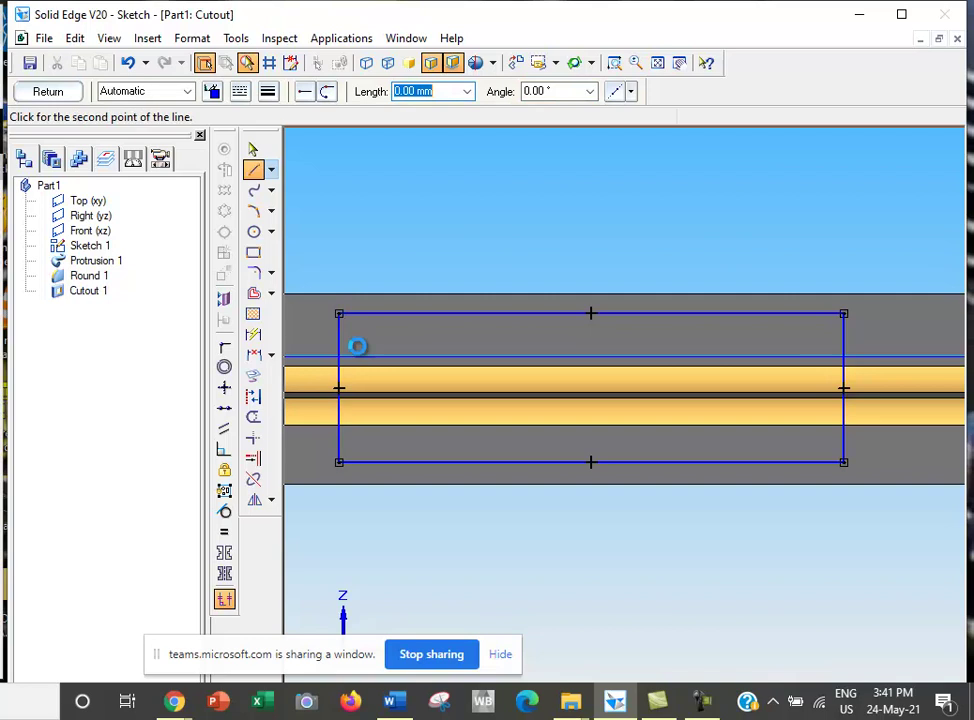
pyautogui.click(844, 347)
pyautogui.rightClick(672, 454)
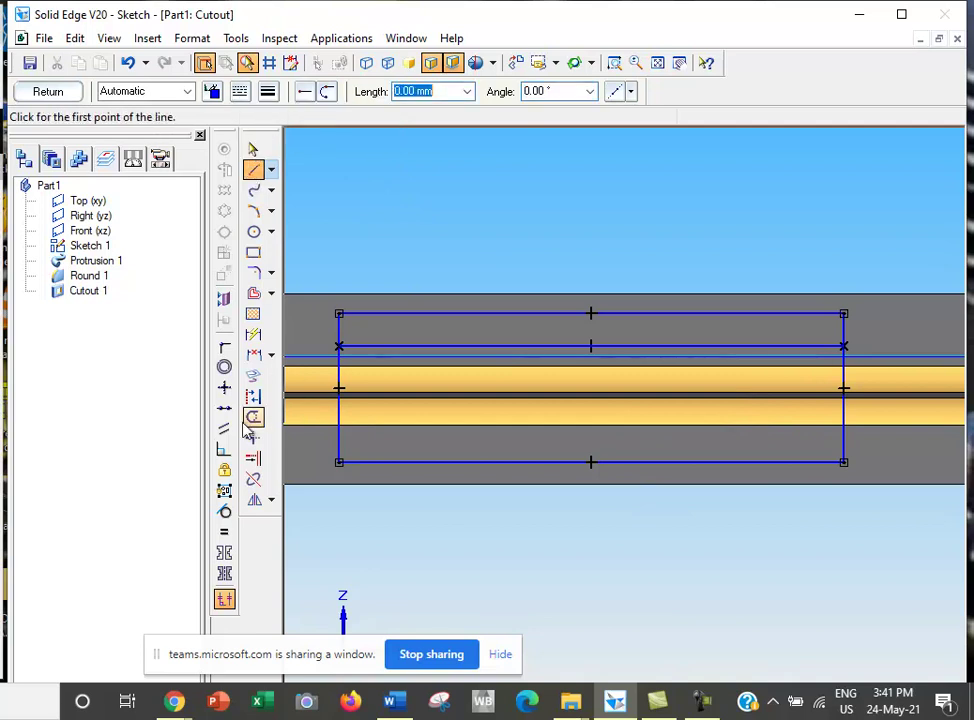
pyautogui.click(340, 417)
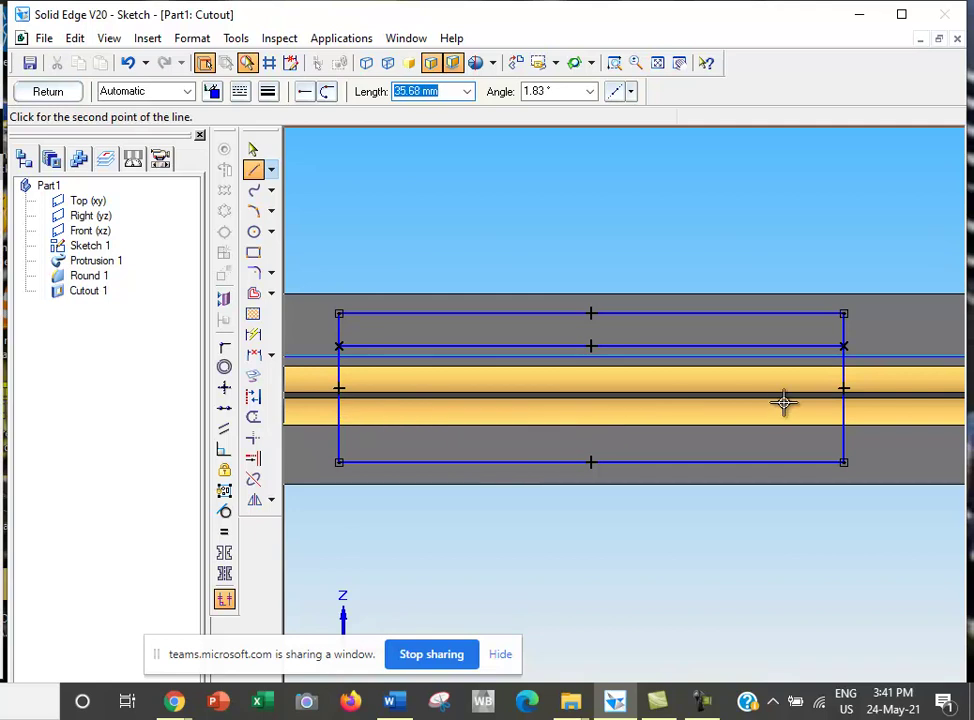
pyautogui.click(848, 414)
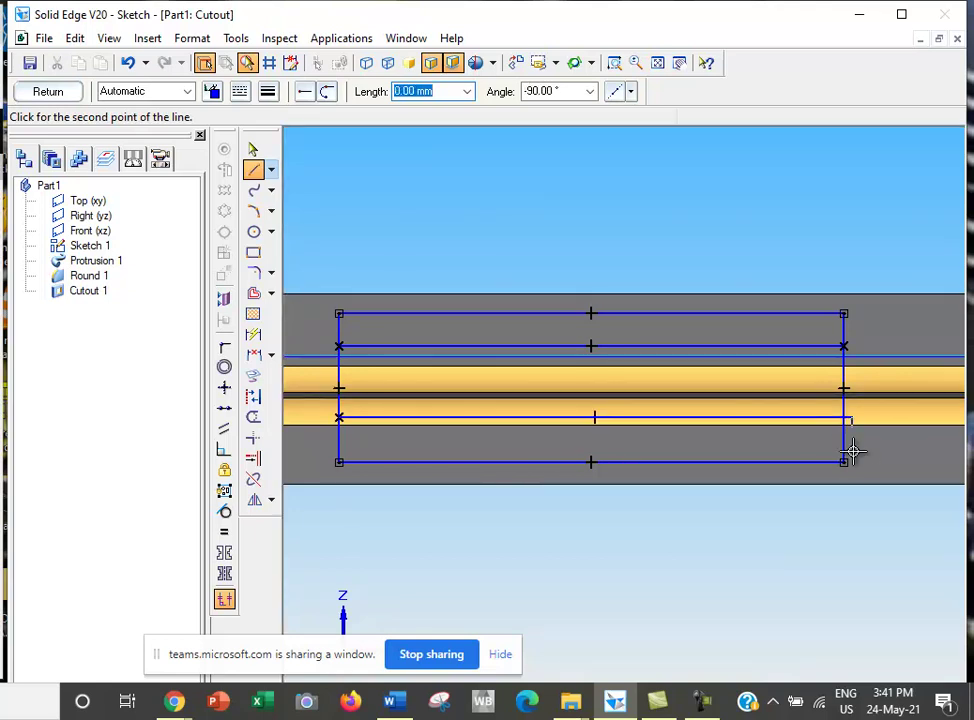
# Step: Draw two closely spaced vertical lines about 12 mm long across the rectangle, roughly a fifth of its width from the end nearest the slot
pyautogui.rightClick(880, 480)
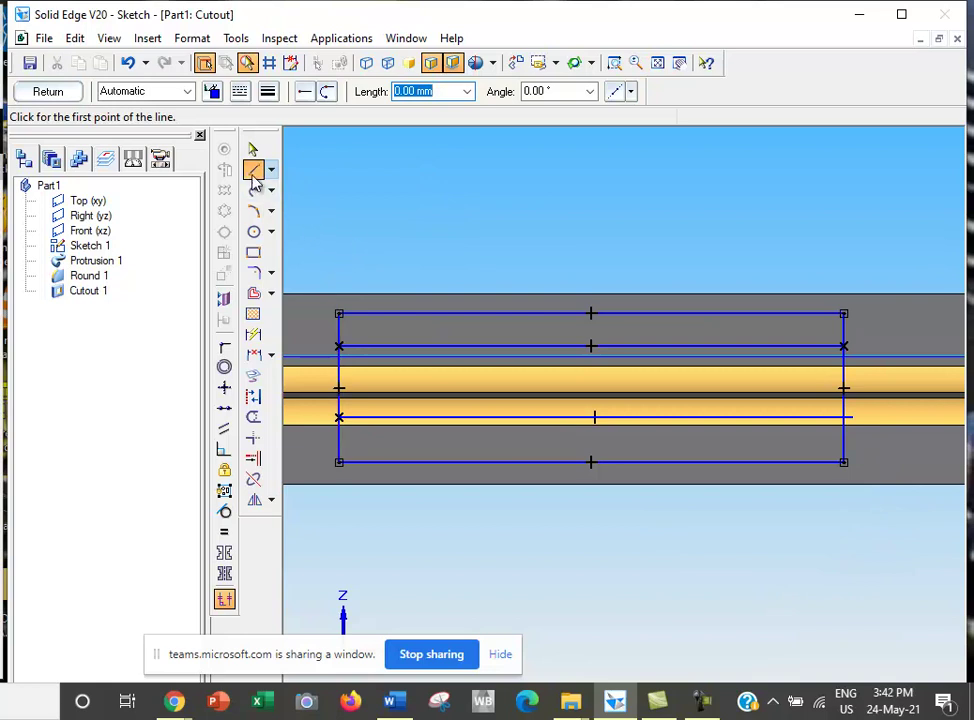
pyautogui.press('Tab')
pyautogui.click(445, 313)
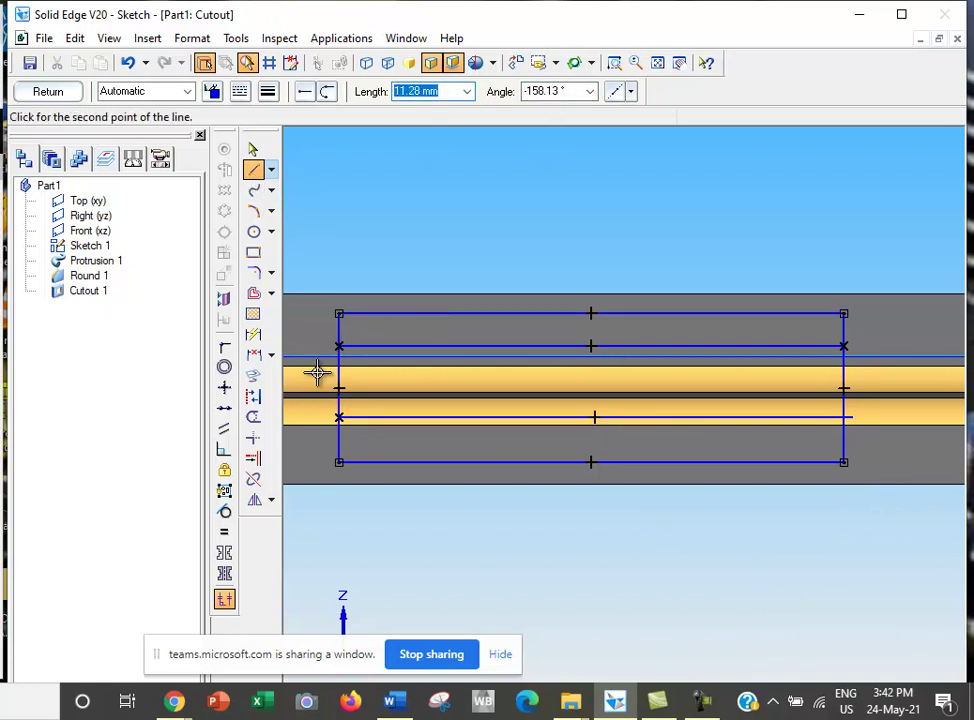
pyautogui.click(447, 461)
pyautogui.rightClick(528, 404)
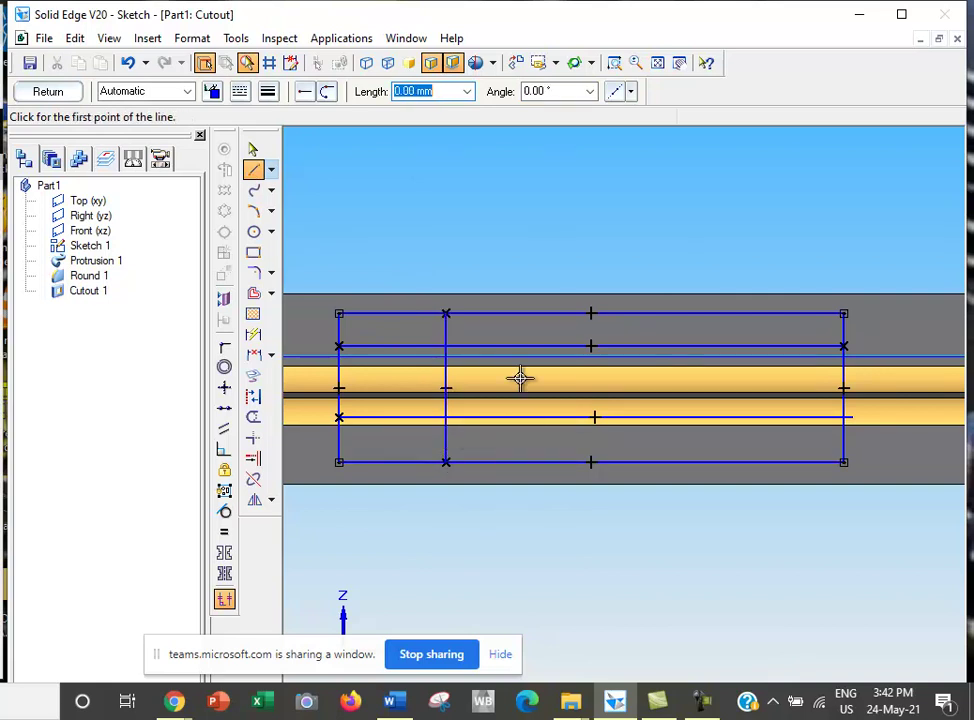
pyautogui.click(459, 313)
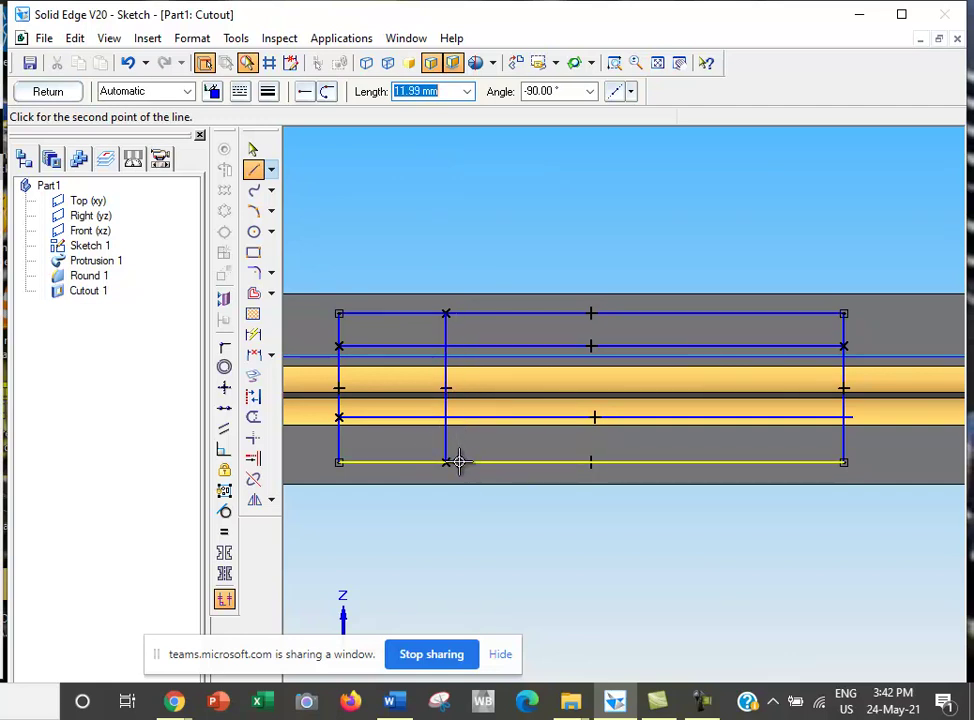
pyautogui.click(459, 462)
pyautogui.rightClick(554, 451)
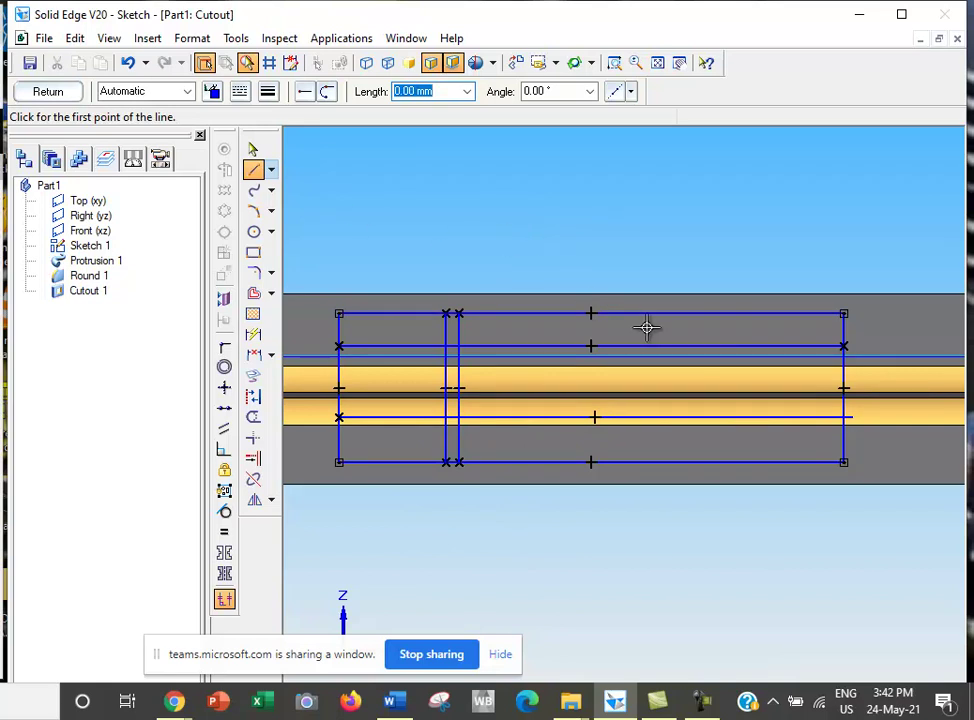
# Step: Draw another pair of closely spaced vertical lines across the full height of the rectangle, around its midpoint
pyautogui.click(578, 314)
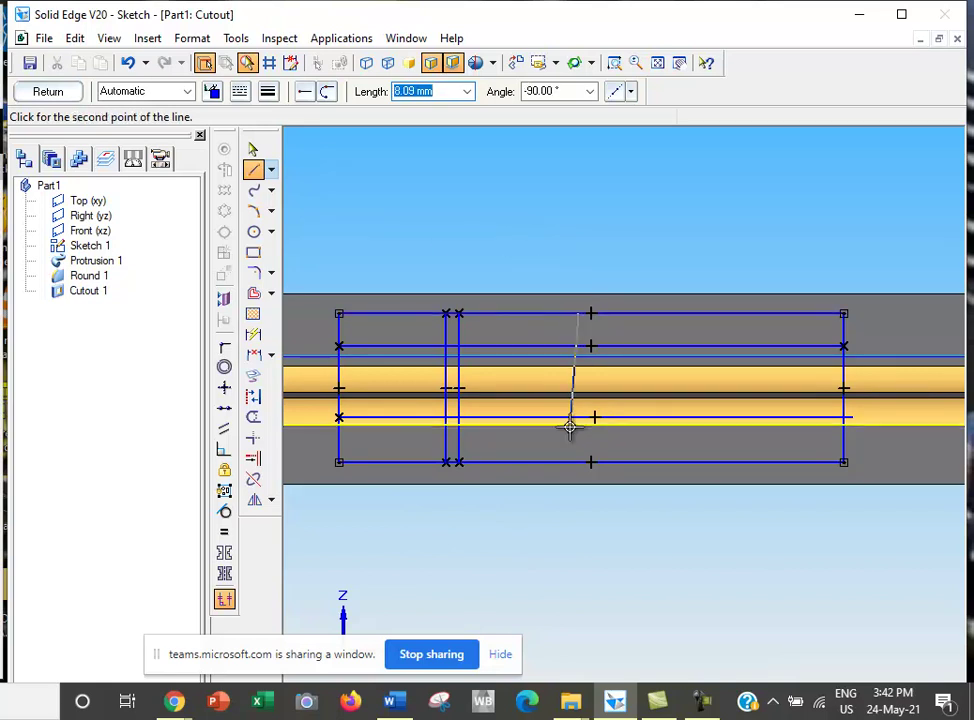
pyautogui.click(576, 462)
pyautogui.rightClick(575, 462)
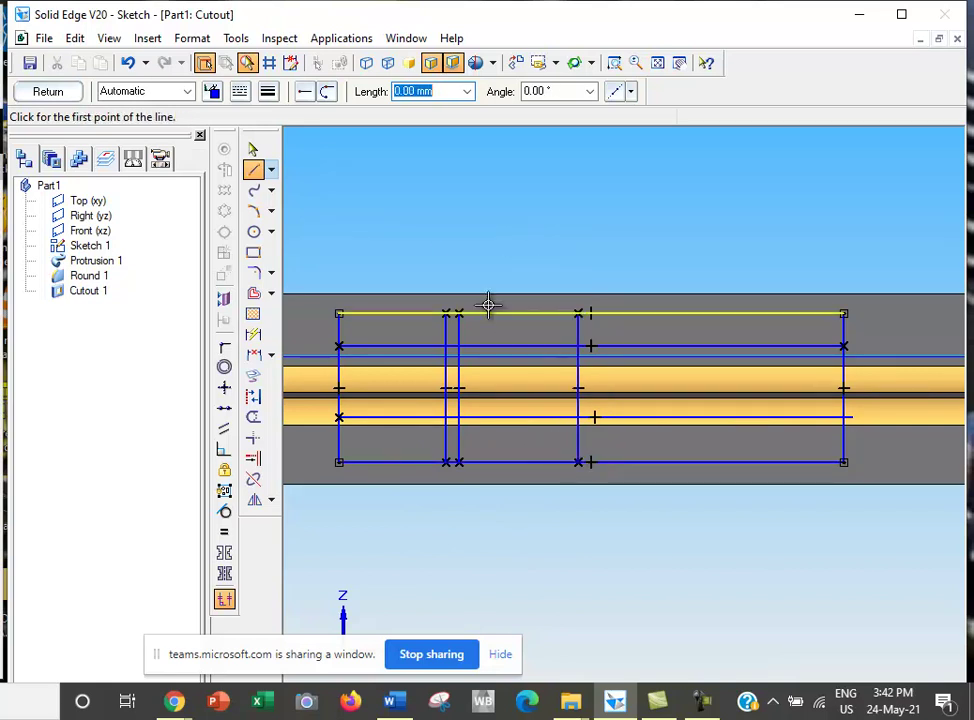
pyautogui.click(600, 315)
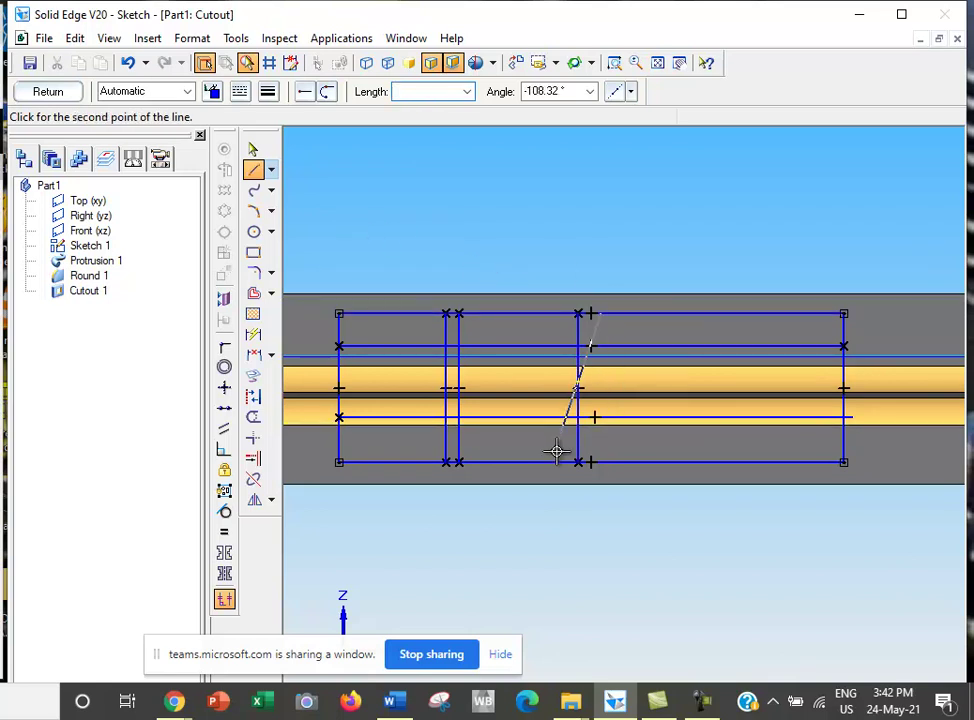
pyautogui.click(601, 462)
pyautogui.rightClick(617, 550)
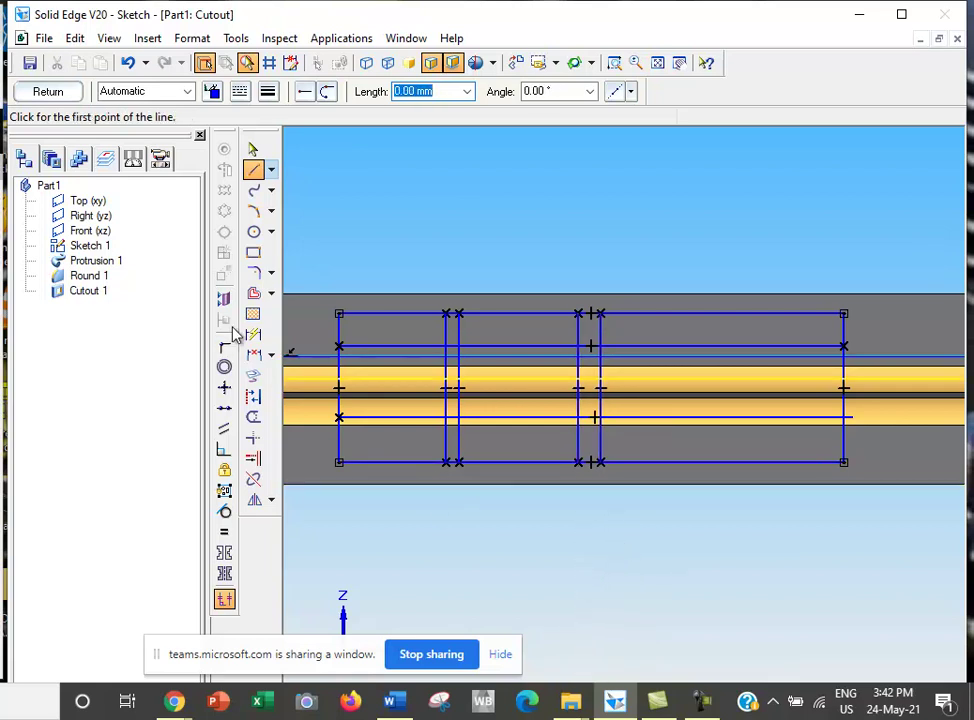
# Step: Draw a third pair of vertical lines at about three quarters of the rectangle's width, extending slightly past its lower edge
pyautogui.click(255, 172)
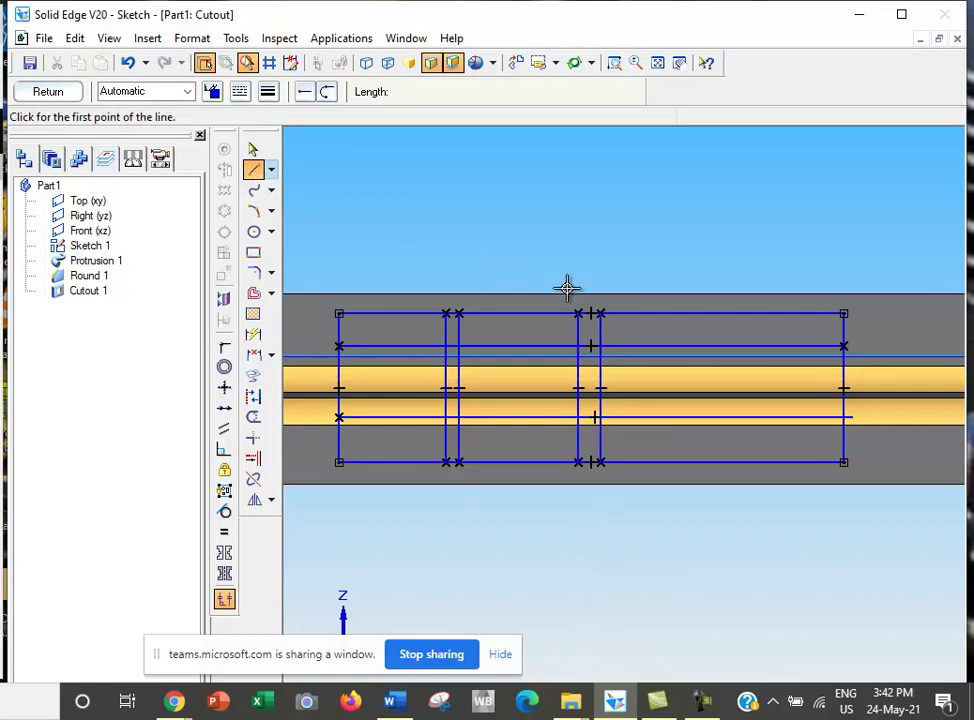
pyautogui.click(725, 316)
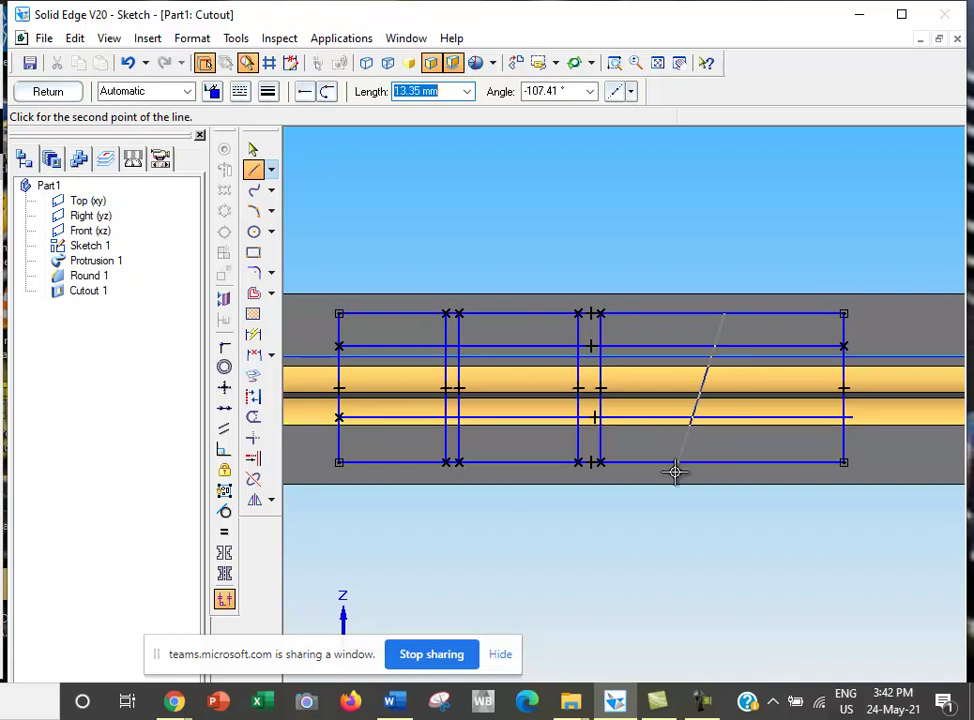
pyautogui.click(726, 470)
pyautogui.press('Escape')
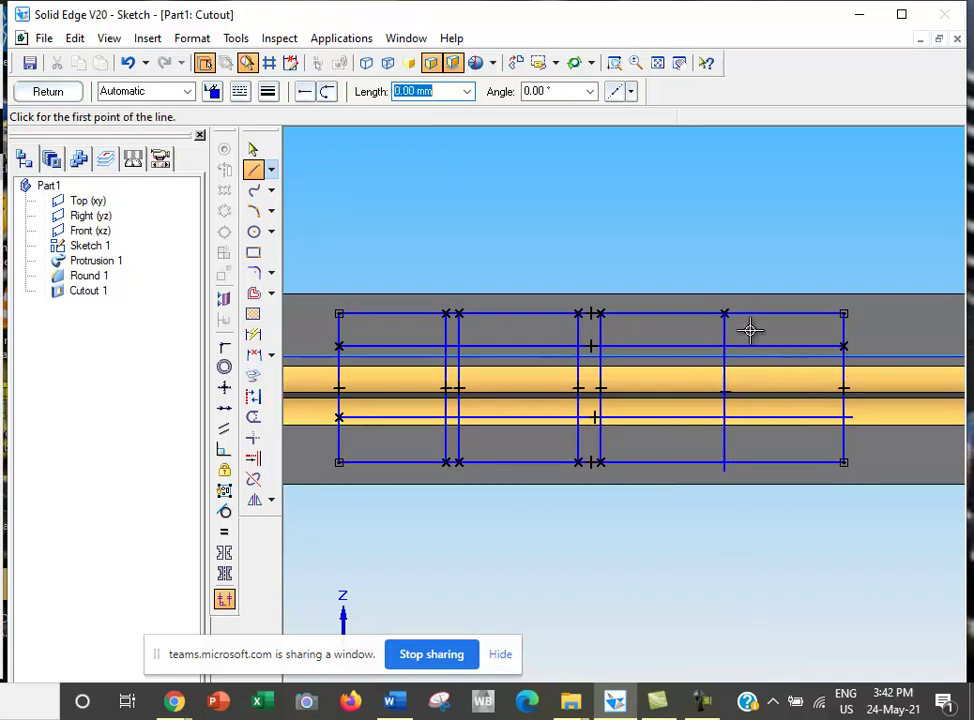
pyautogui.click(744, 316)
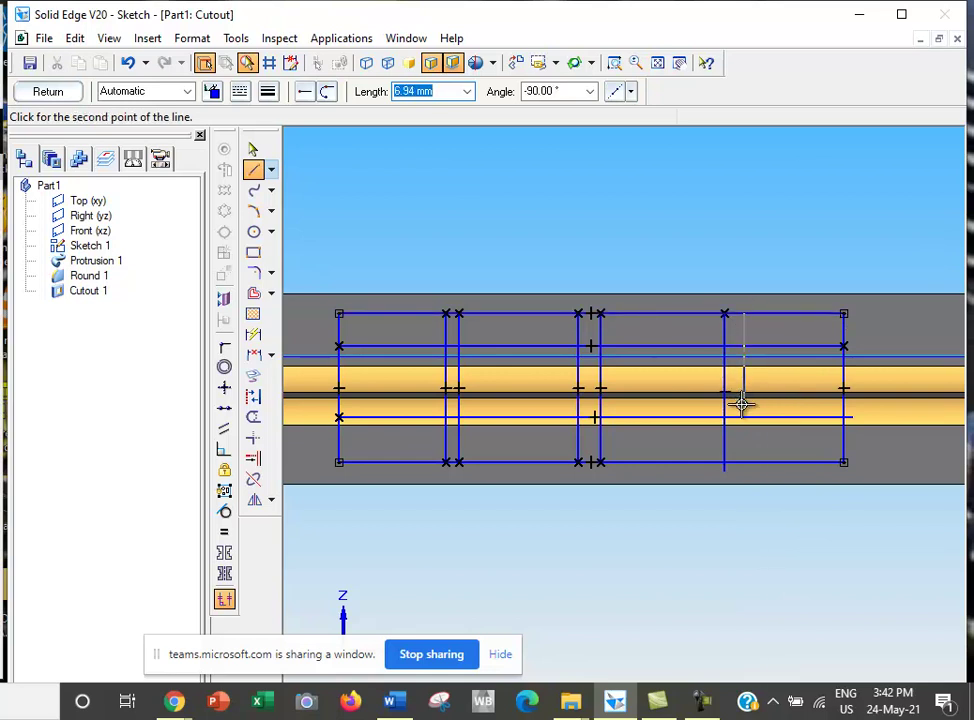
pyautogui.click(744, 470)
pyautogui.press('Escape')
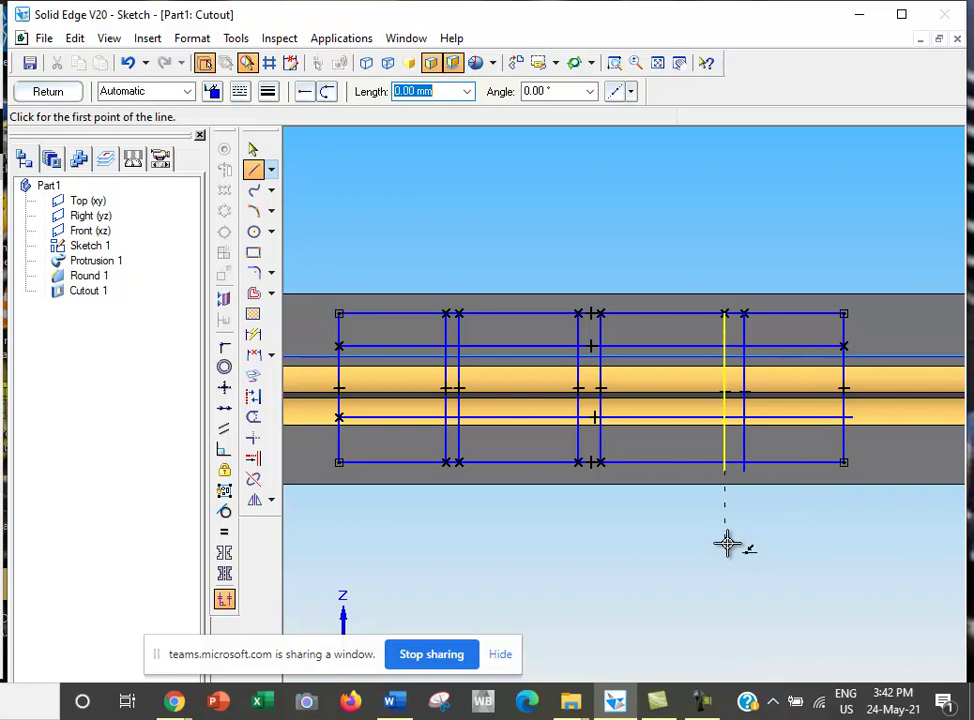
# Step: Widen the gap of the first vertical pair by moving its inner line slightly toward the rectangle's middle
pyautogui.click(253, 149)
pyautogui.click(461, 330)
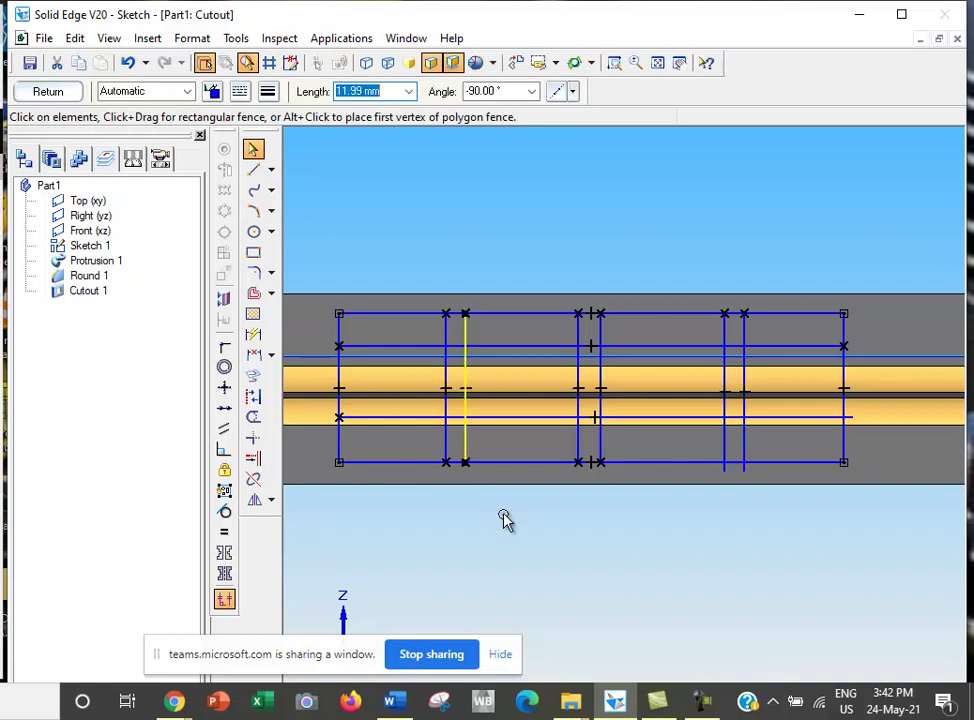
pyautogui.click(552, 592)
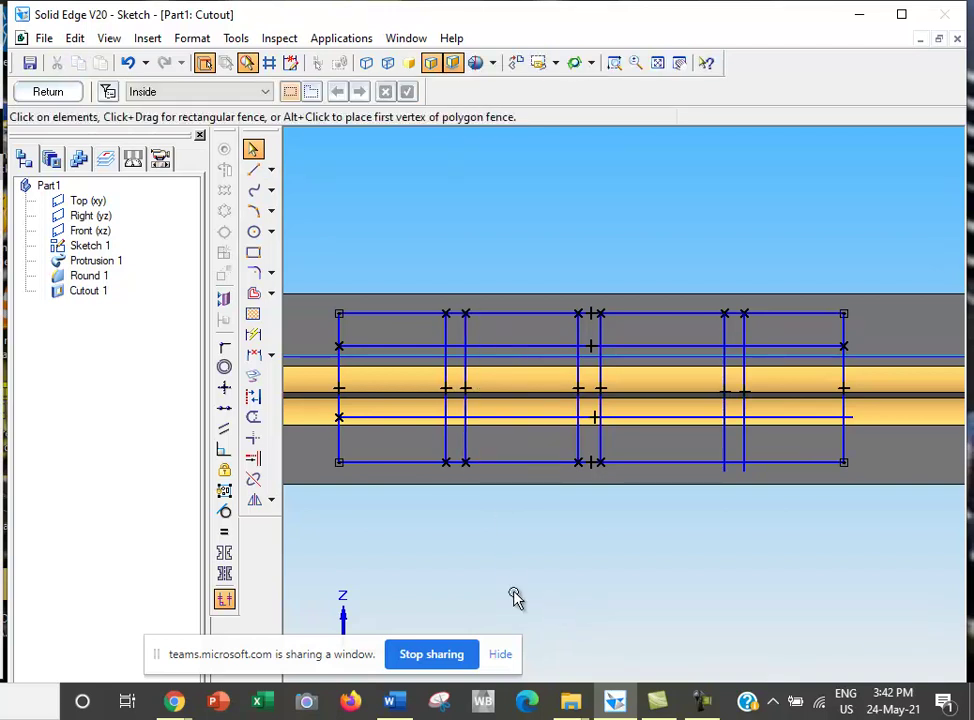
# Step: Trim the horizontal segments in the first gap and the first column's vertical segments between the rows, leaving two separate rectangles
pyautogui.click(252, 421)
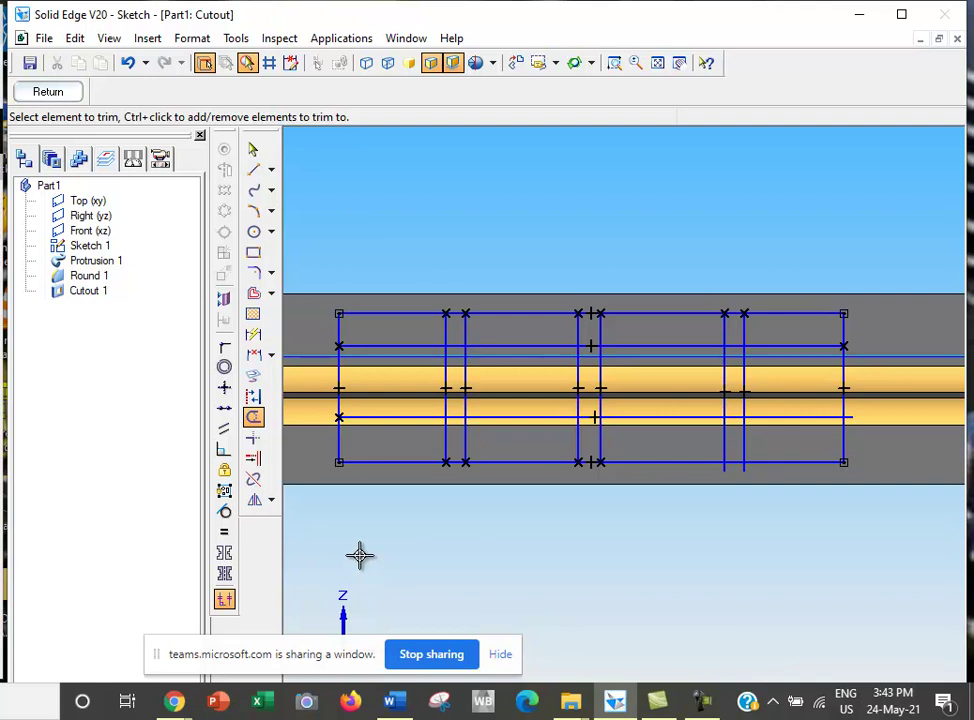
pyautogui.click(461, 316)
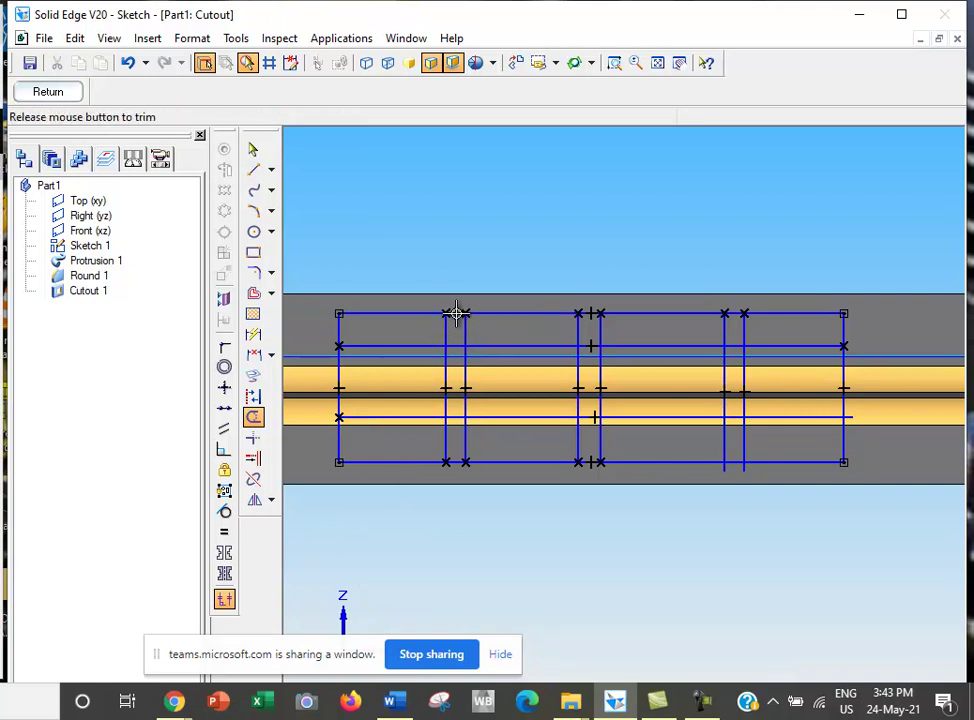
pyautogui.click(457, 346)
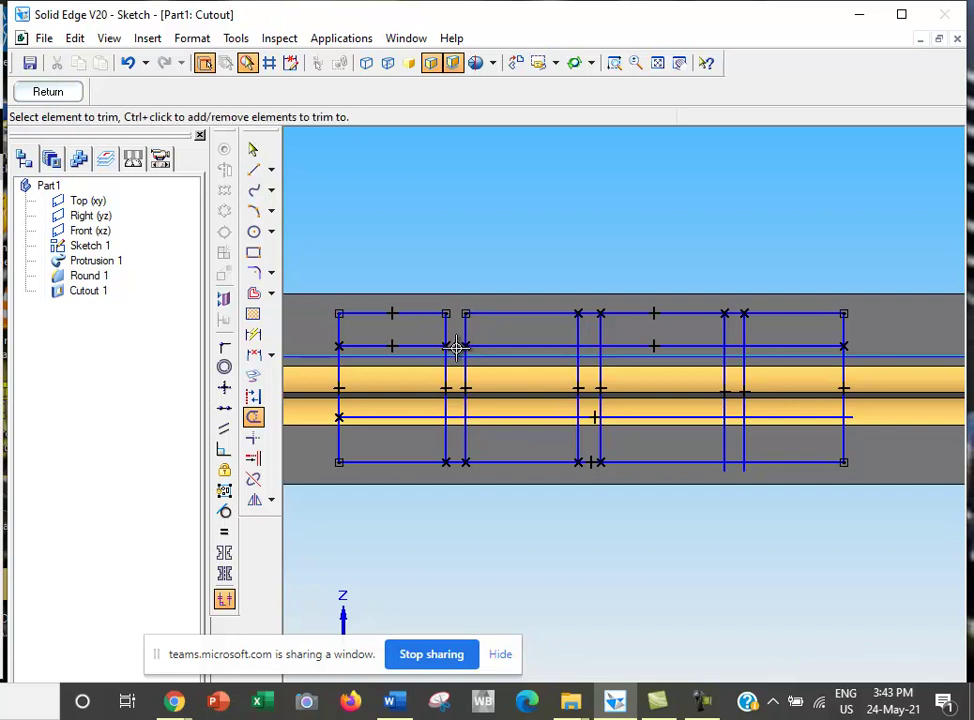
pyautogui.click(446, 366)
pyautogui.click(340, 382)
pyautogui.click(457, 417)
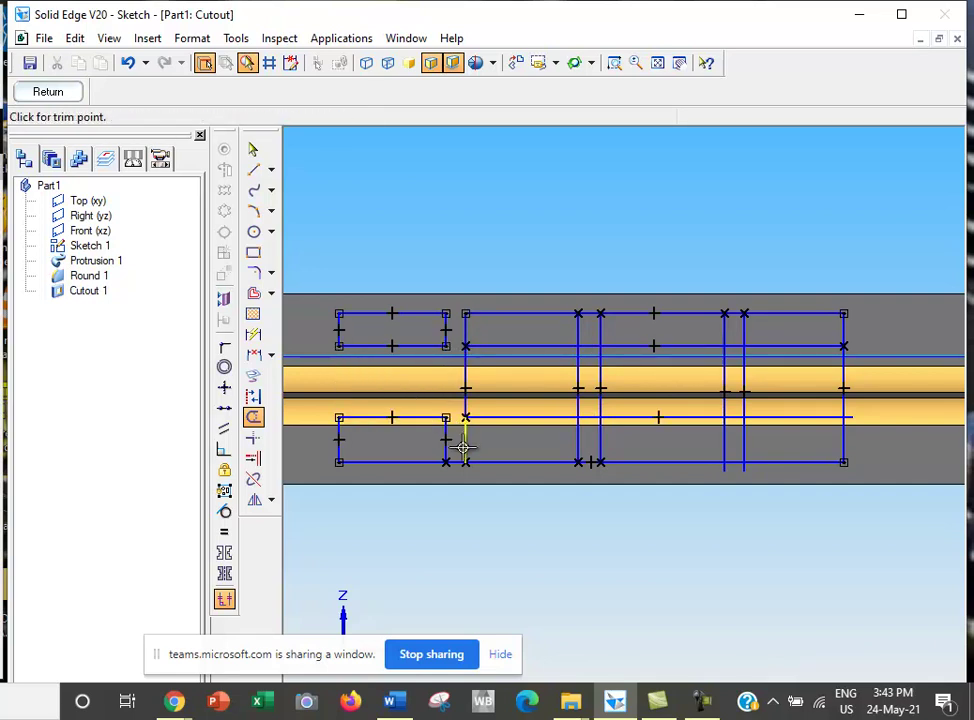
pyautogui.click(457, 462)
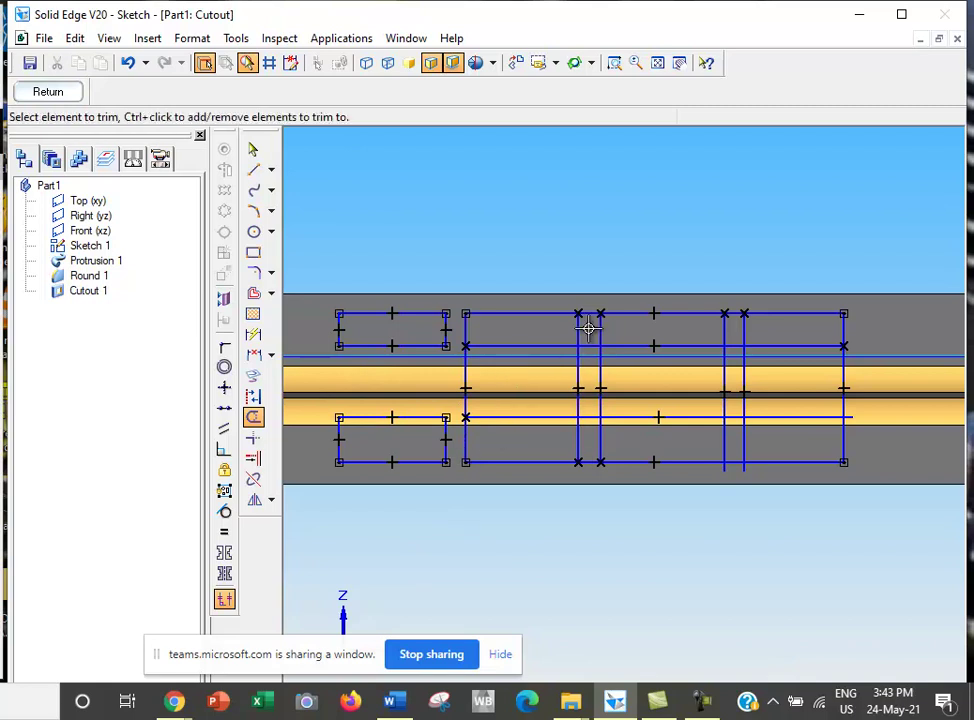
# Step: Trim the middle gap's two upper horizontal segments and all remaining vertical segments between the upper and lower rows, including overshooting line ends
pyautogui.moveTo(593, 313); pyautogui.dragTo(587, 348)
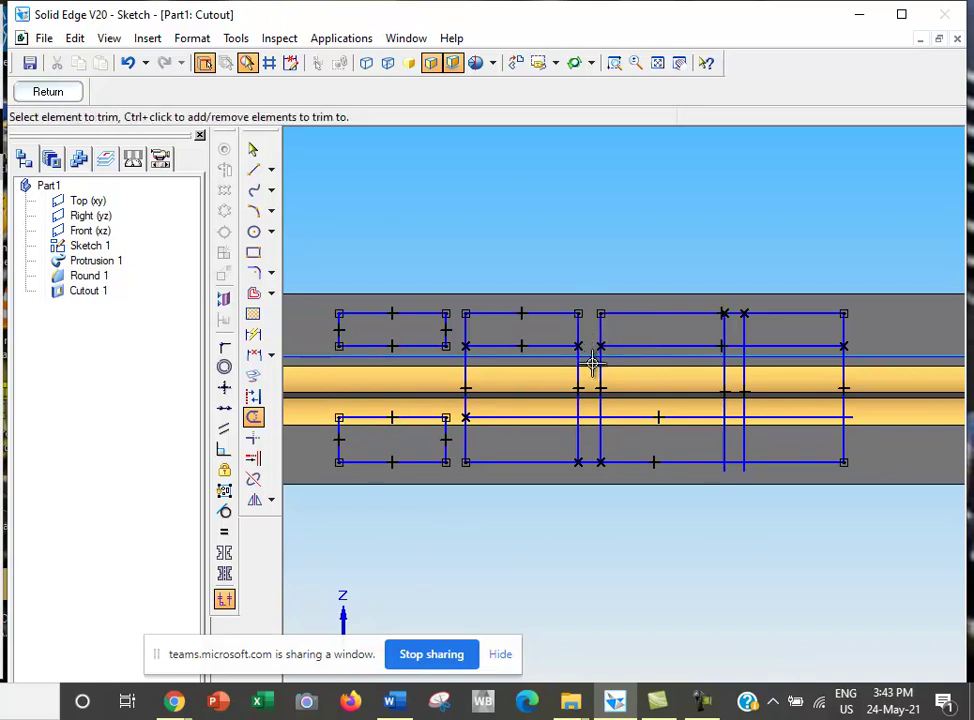
pyautogui.click(580, 374)
pyautogui.click(464, 383)
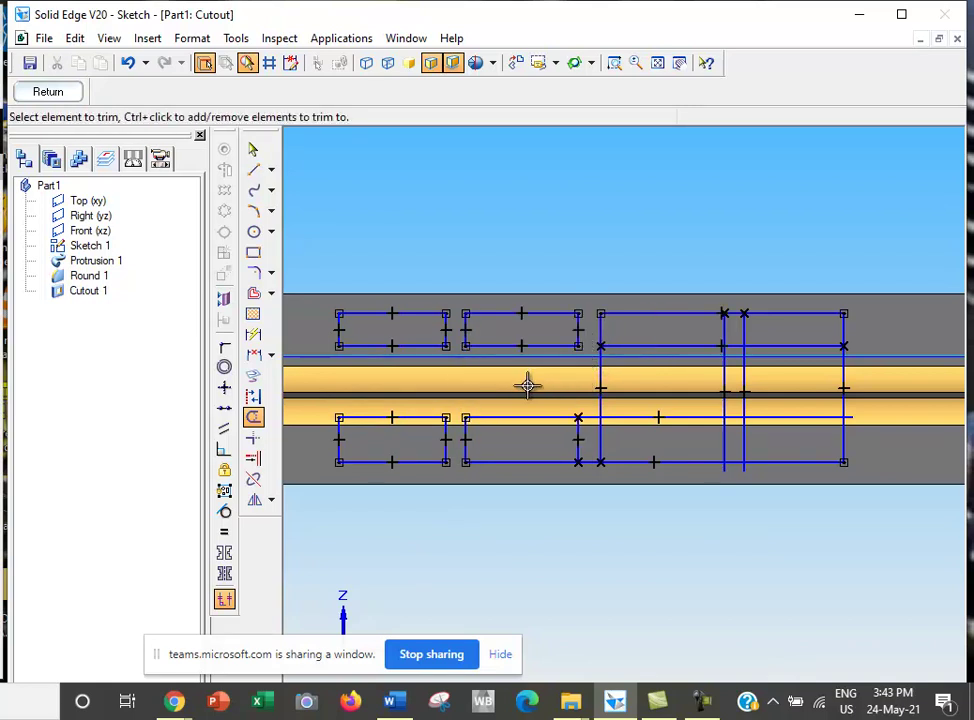
pyautogui.click(603, 383)
pyautogui.click(725, 392)
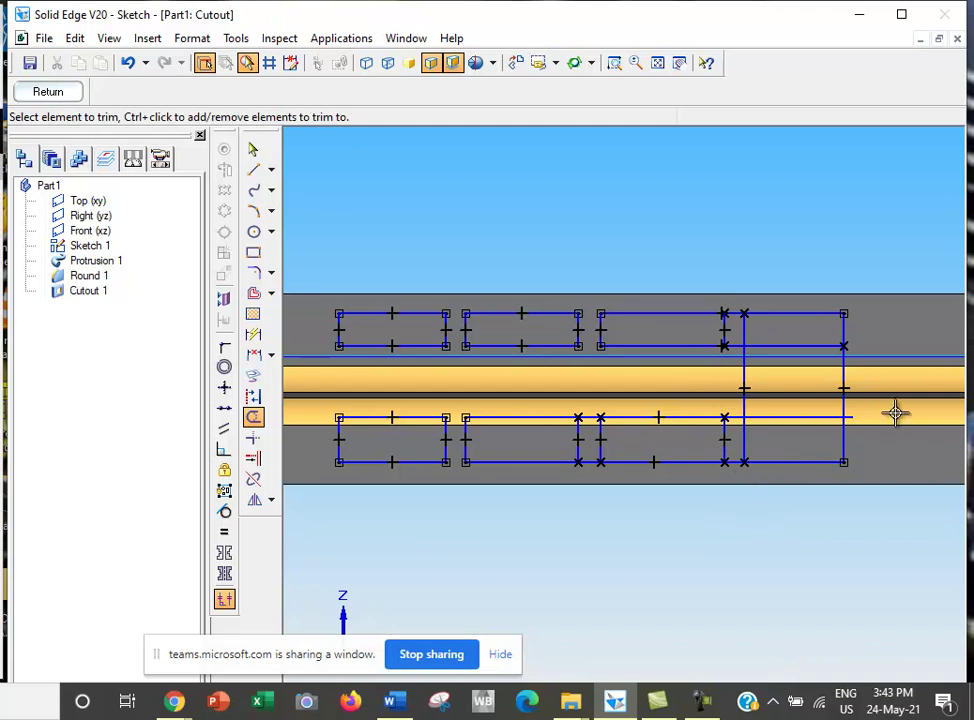
pyautogui.click(746, 377)
pyautogui.click(843, 376)
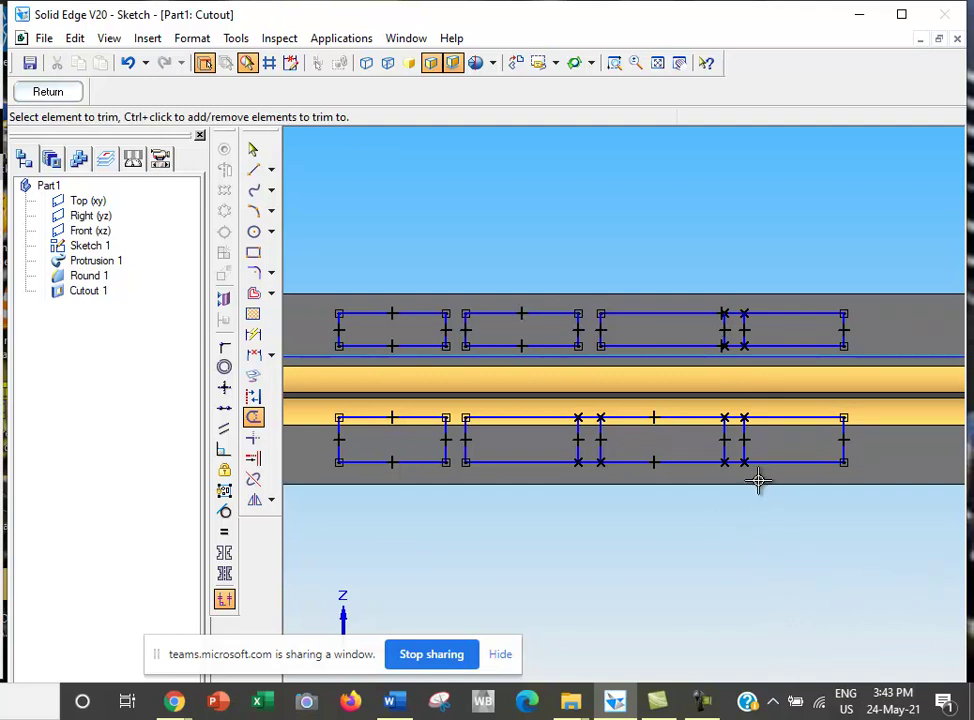
# Step: Trim all horizontal segments in the third gap and the lower row's segments in the middle gap, leaving eight separate rectangles
pyautogui.click(734, 463)
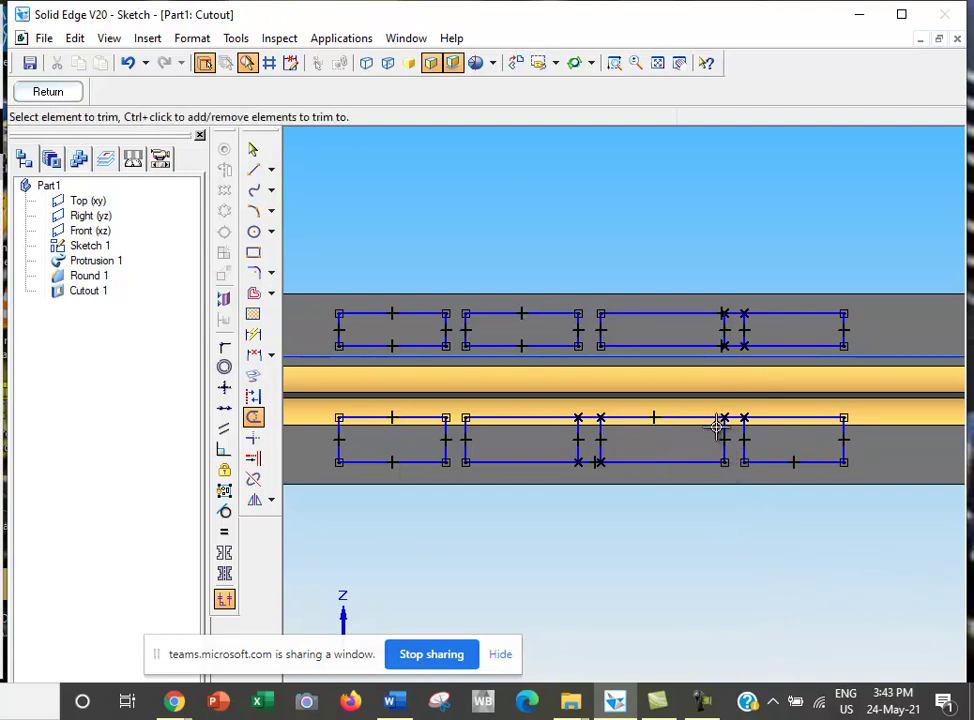
pyautogui.click(734, 418)
pyautogui.click(734, 345)
pyautogui.click(735, 314)
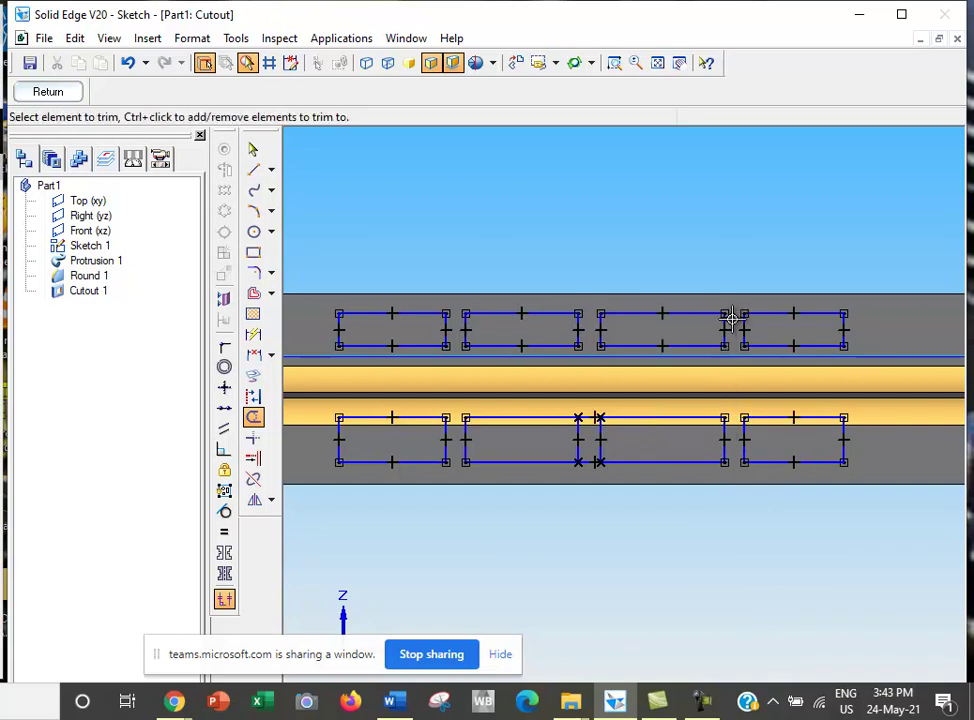
pyautogui.click(588, 418)
pyautogui.click(589, 462)
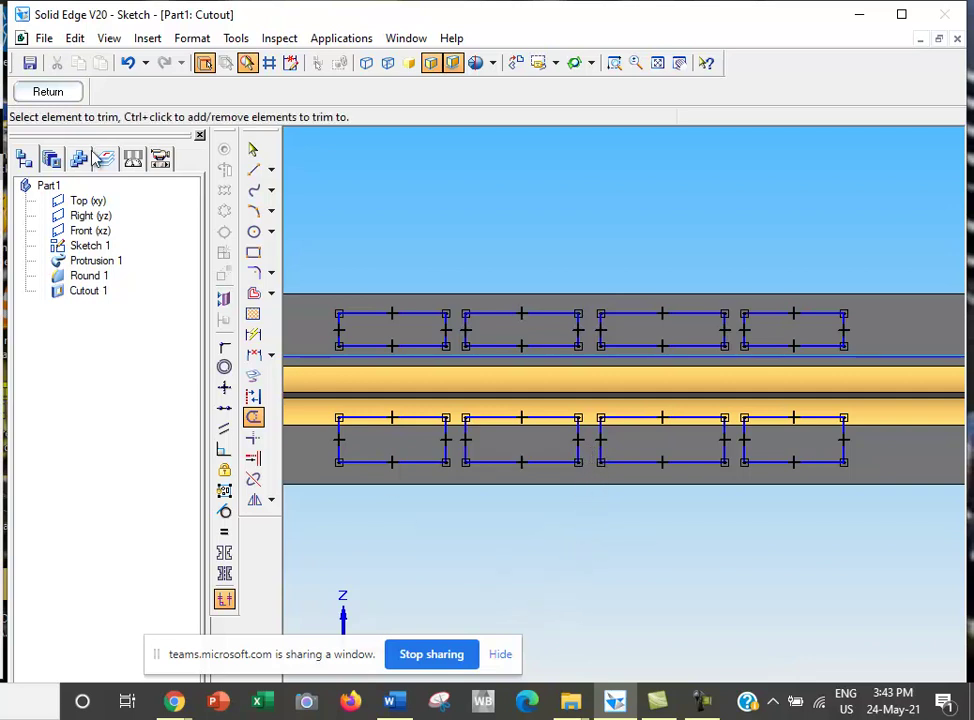
# Step: Close the profile sketch, cut the eight rectangles to a depth of about 127.73 mm, and finish the cutout
pyautogui.click(56, 94)
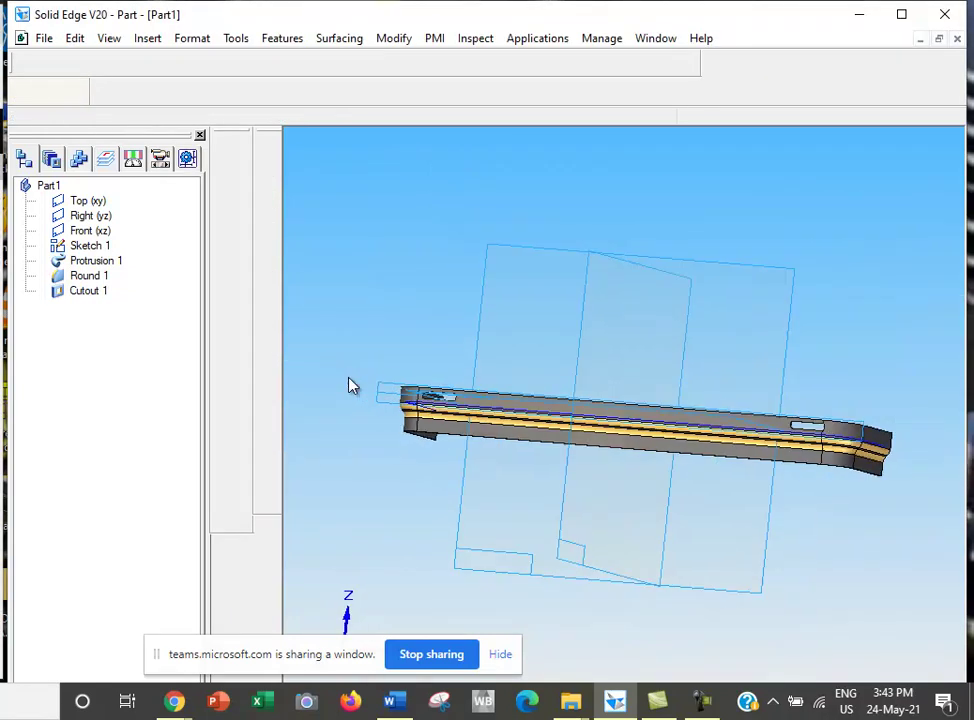
pyautogui.click(680, 466)
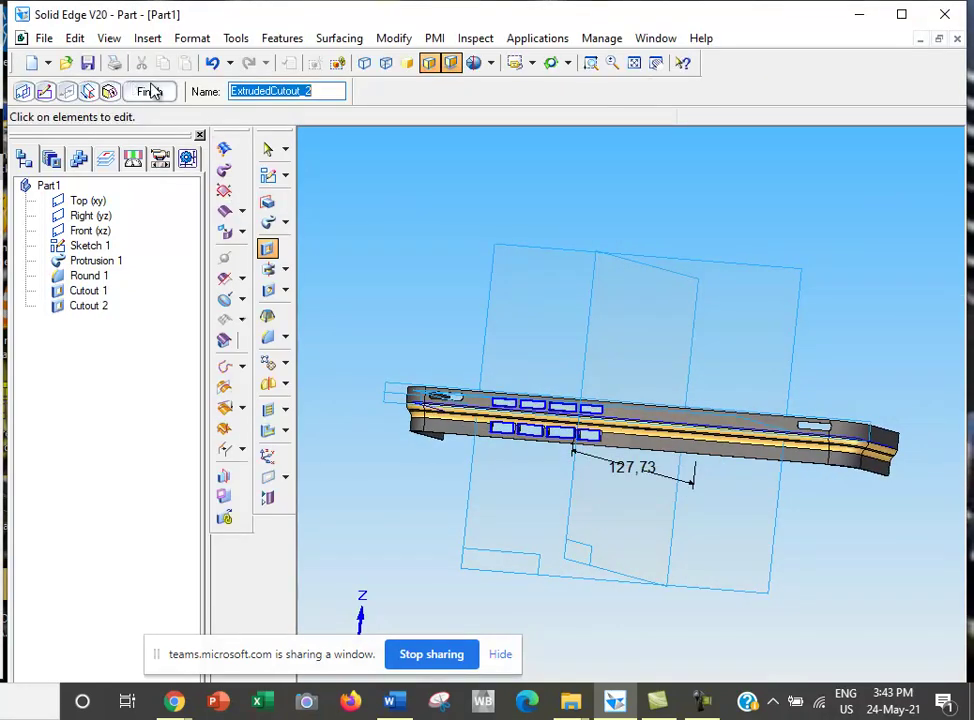
pyautogui.click(150, 91)
# Step: Start an extruded protrusion with its profile sketch on the long upper outer face
pyautogui.click(590, 62)
pyautogui.moveTo(543, 237); pyautogui.dragTo(546, 294)
pyautogui.click(636, 63)
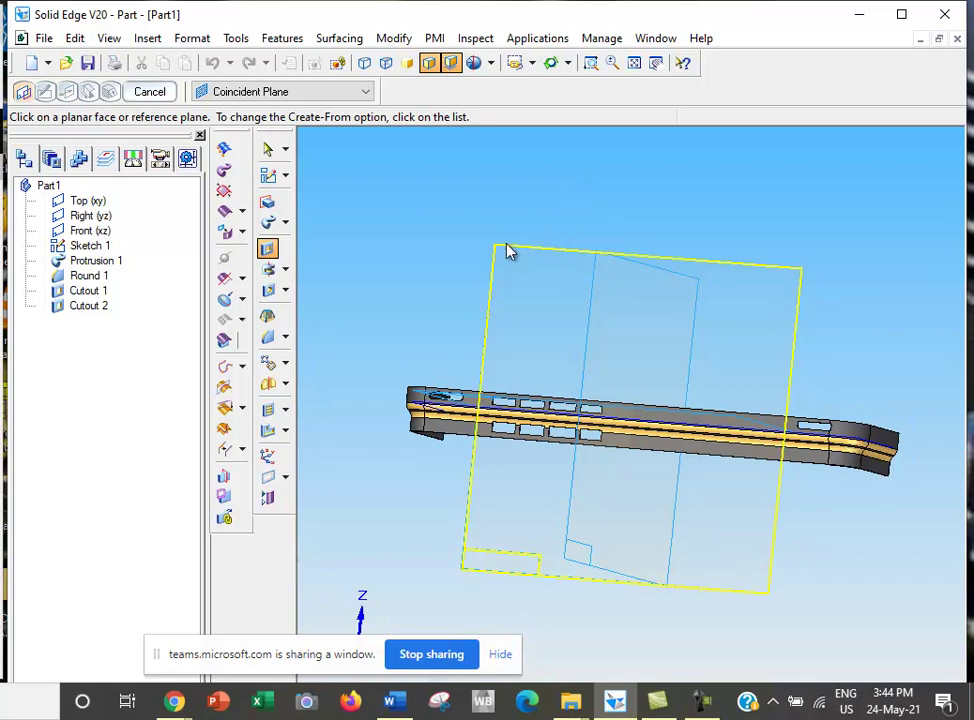
pyautogui.click(267, 202)
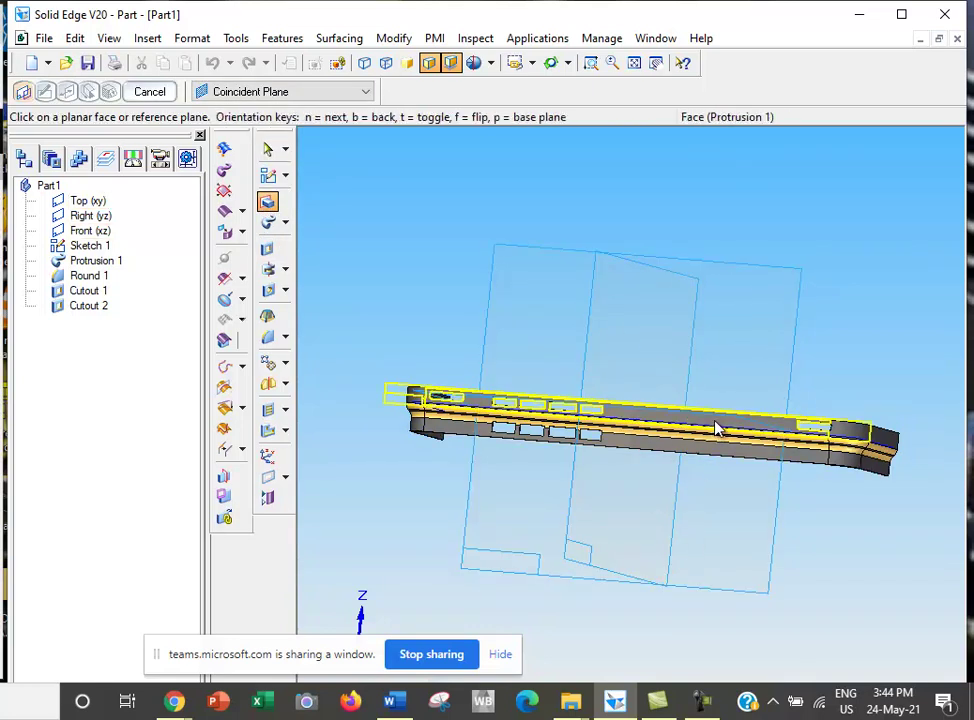
pyautogui.click(717, 433)
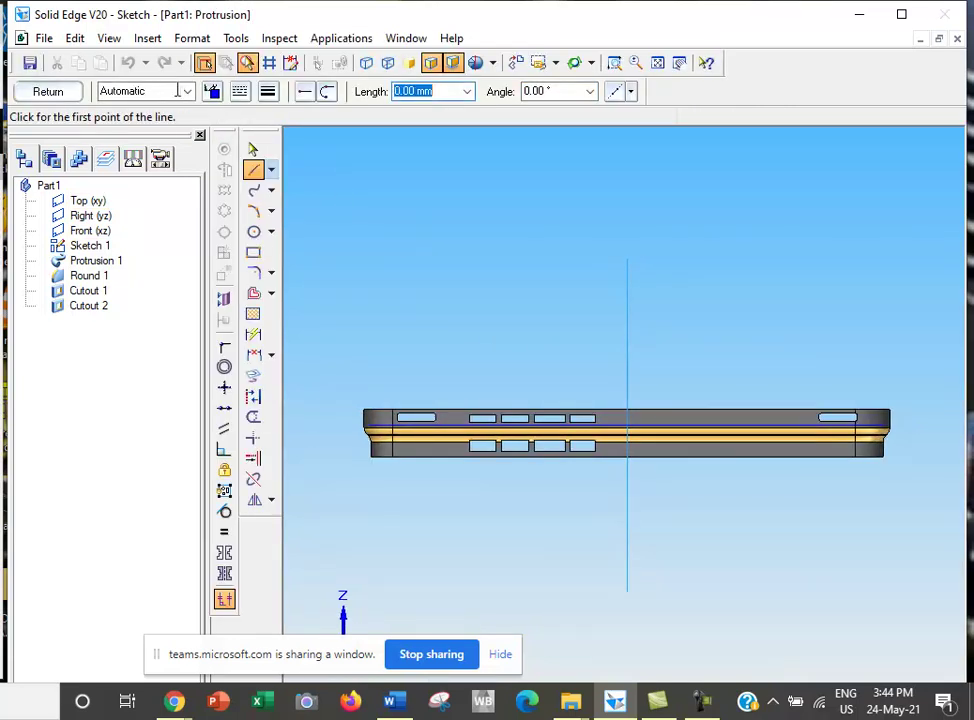
# Step: Create a text profile reading SUZUKI in the Stencil font for the protrusion sketch
pyautogui.click(145, 40)
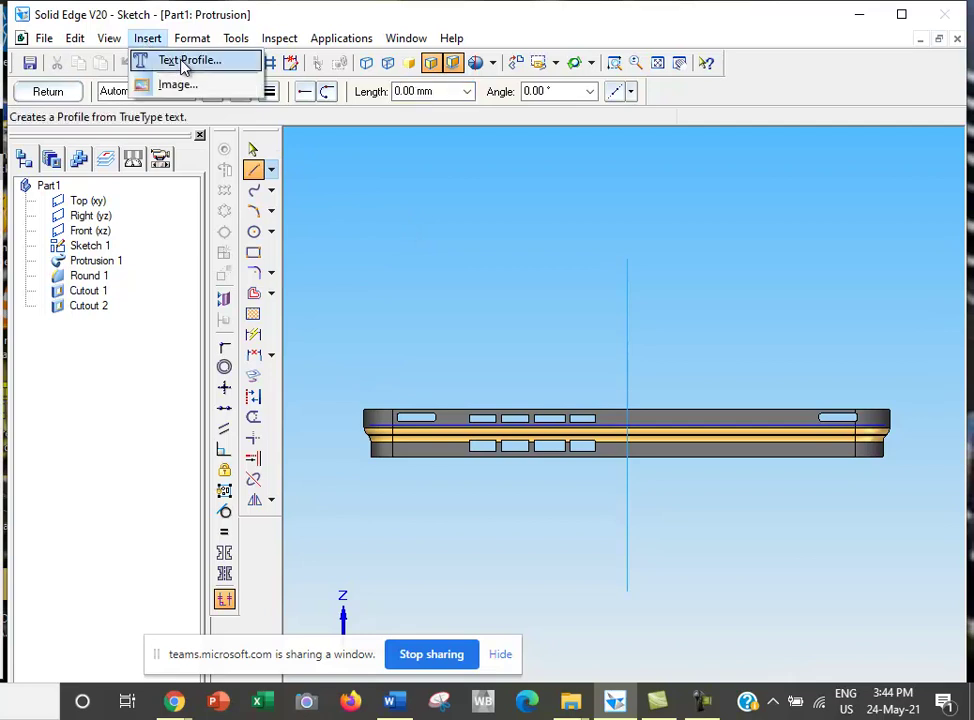
pyautogui.click(183, 62)
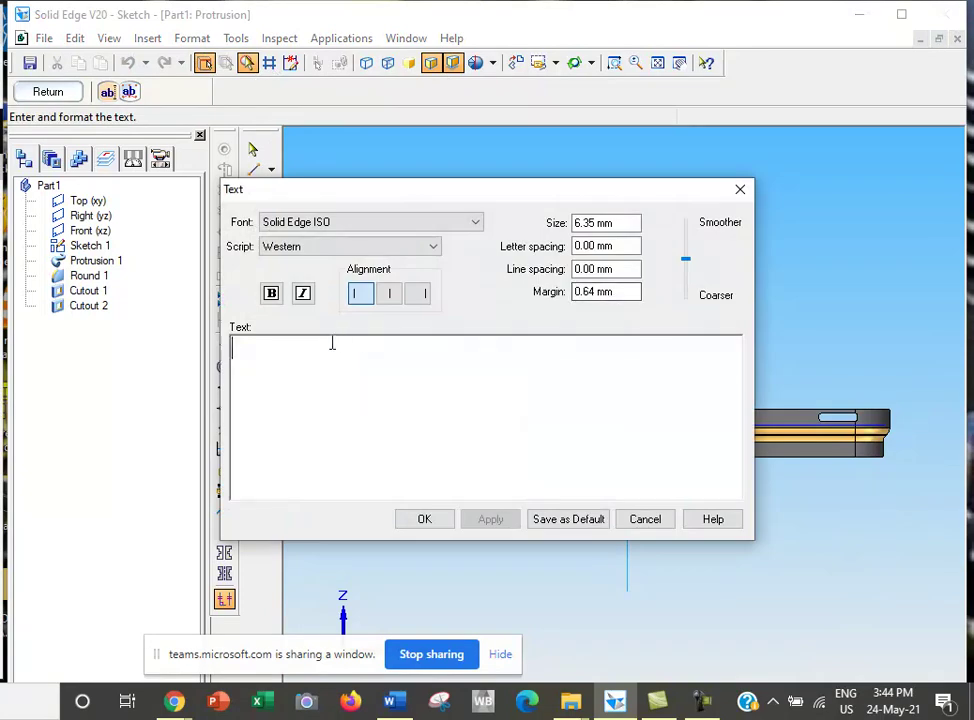
pyautogui.click(479, 225)
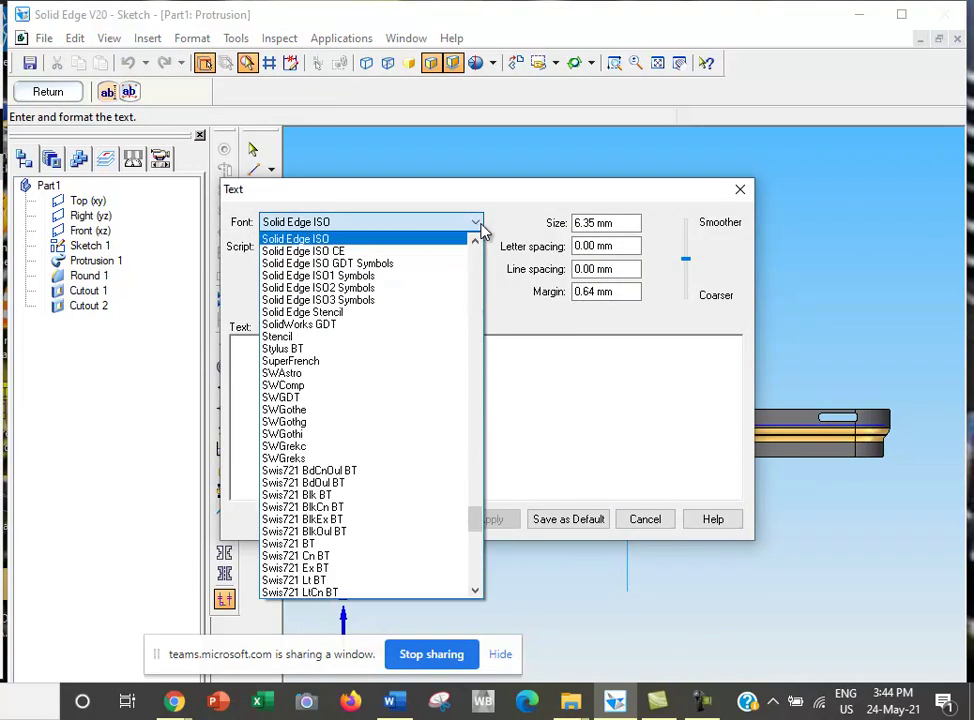
pyautogui.click(440, 340)
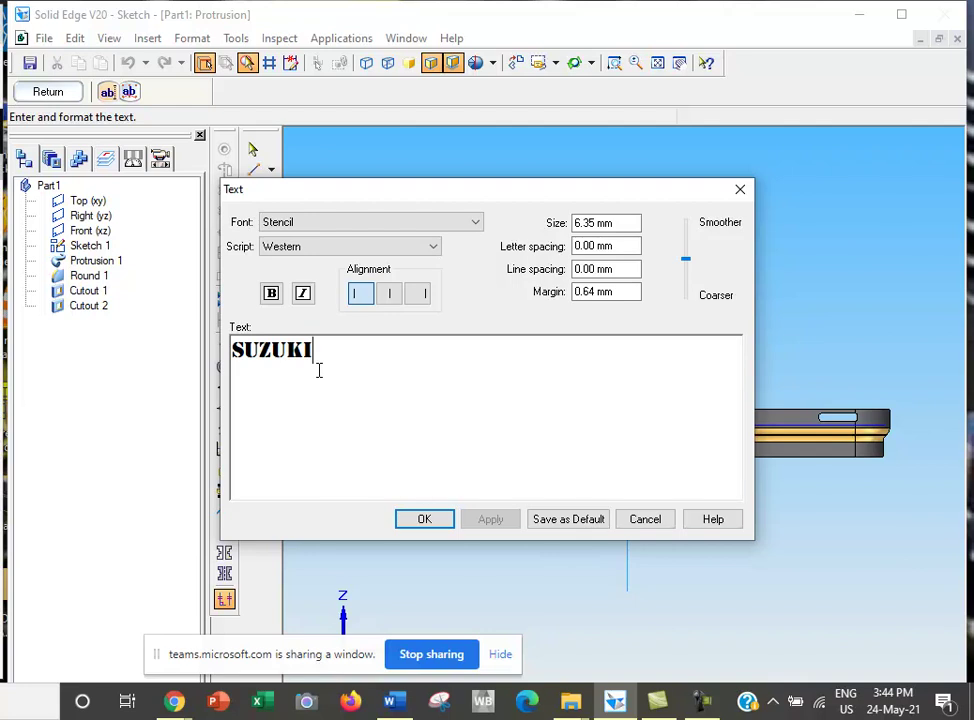
pyautogui.click(421, 522)
pyautogui.click(669, 411)
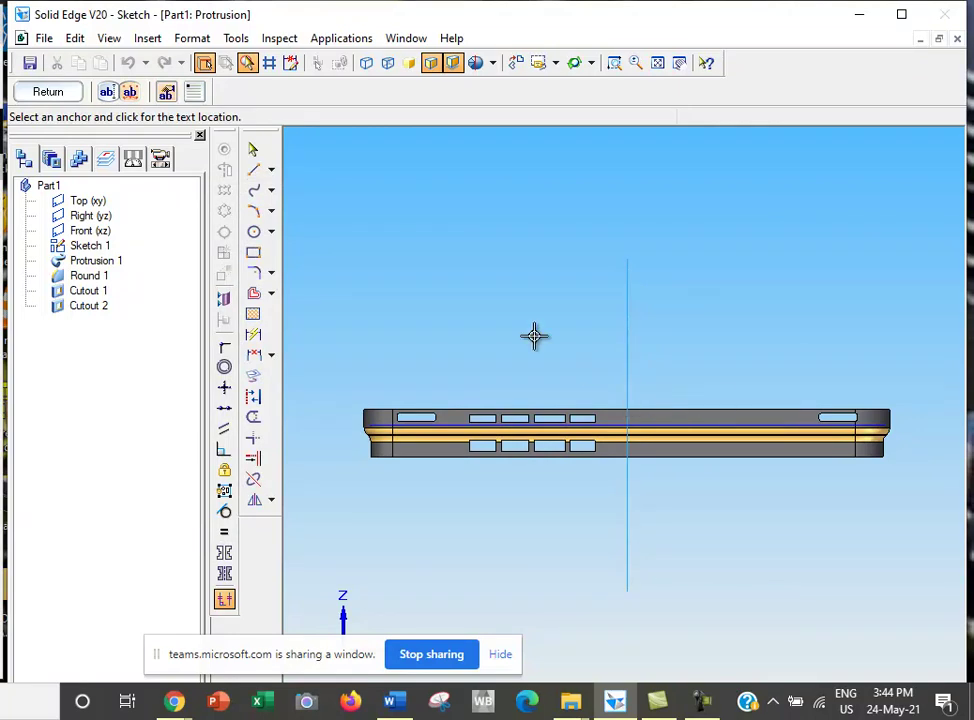
# Step: Set the text size to 3 mm and place it on the upper face, between the central reference line and the far right slot
pyautogui.click(106, 95)
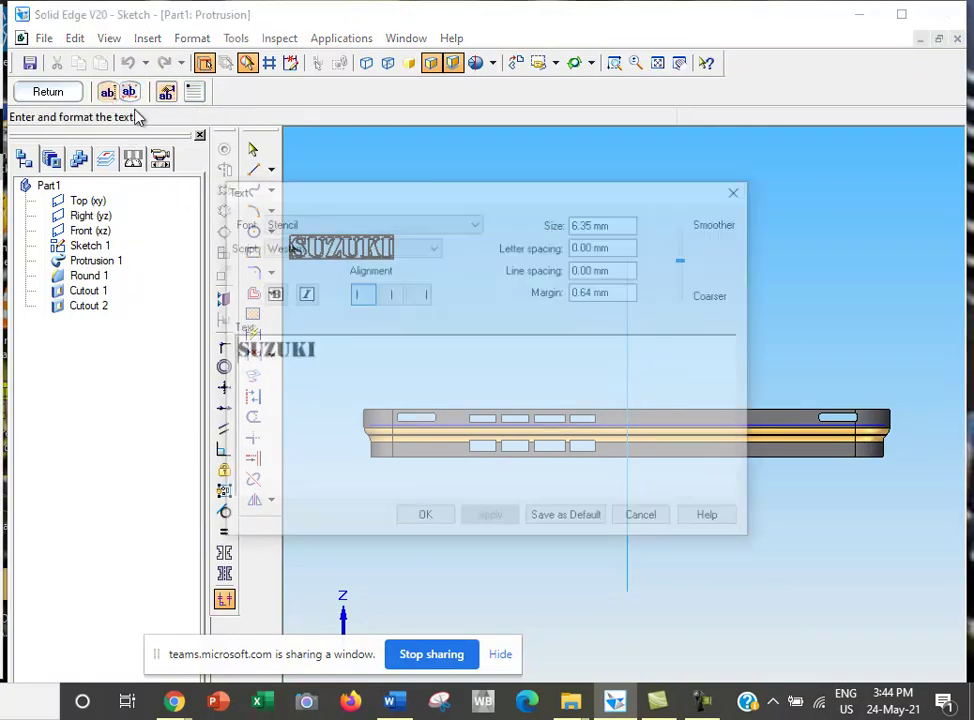
pyautogui.moveTo(622, 223); pyautogui.dragTo(590, 224)
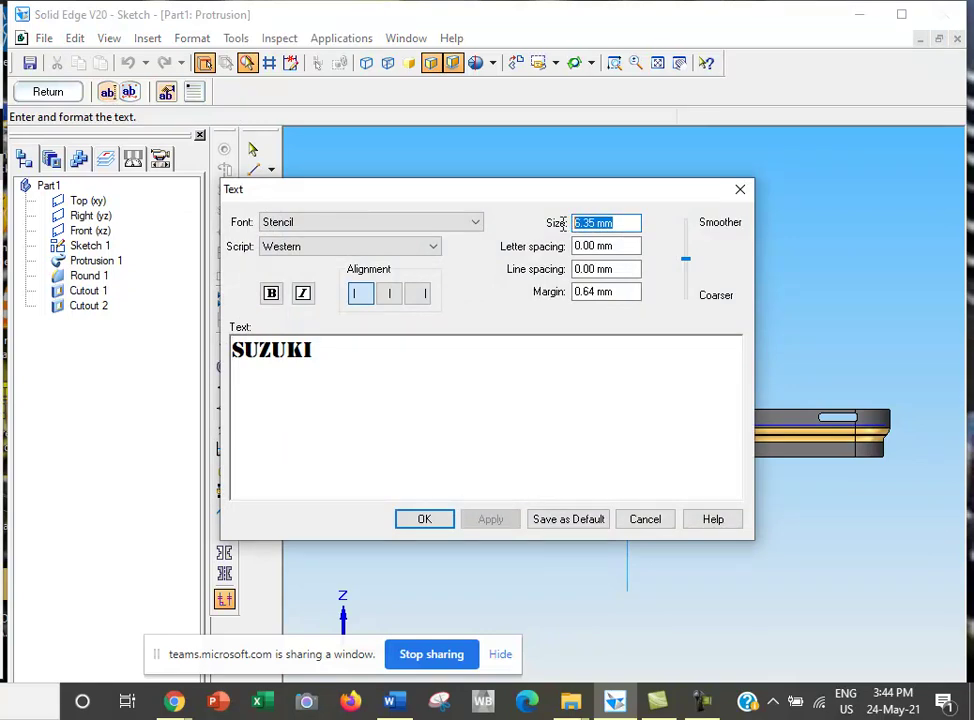
pyautogui.write('3')
pyautogui.press('Return')
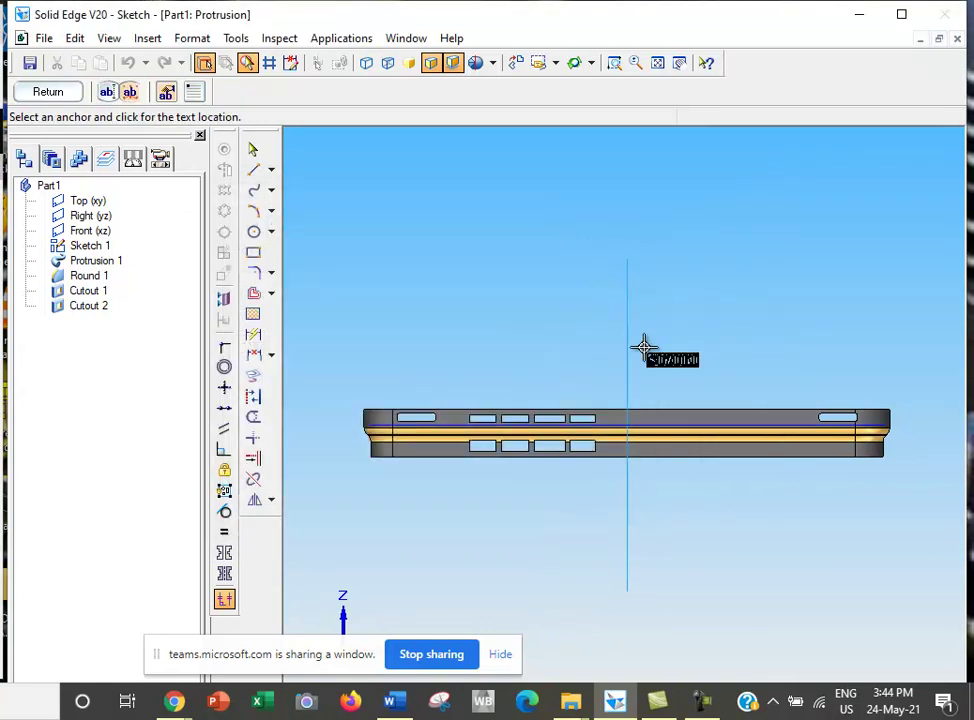
pyautogui.click(679, 410)
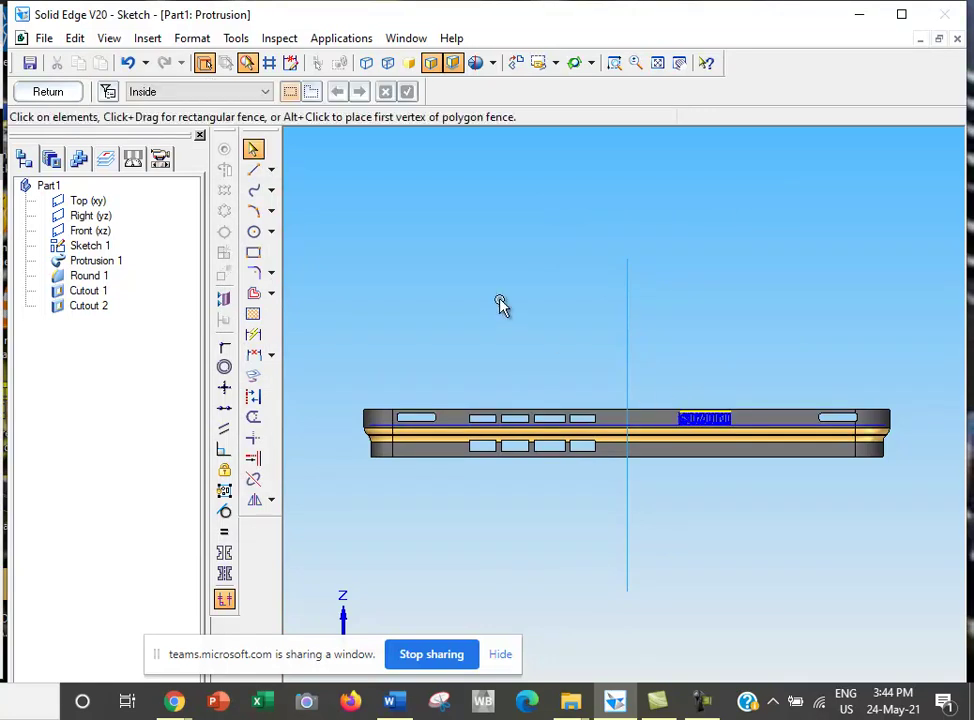
# Step: Close the text sketch, extrude the letters 5 mm outward from the long face, and finish the protrusion
pyautogui.click(57, 95)
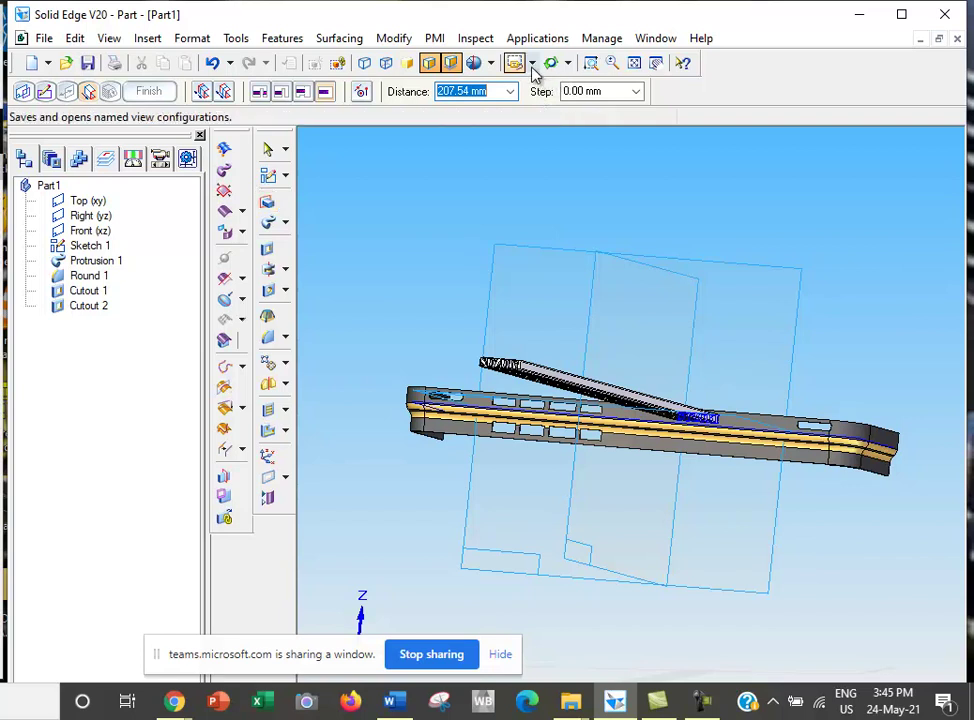
pyautogui.click(533, 66)
pyautogui.click(531, 102)
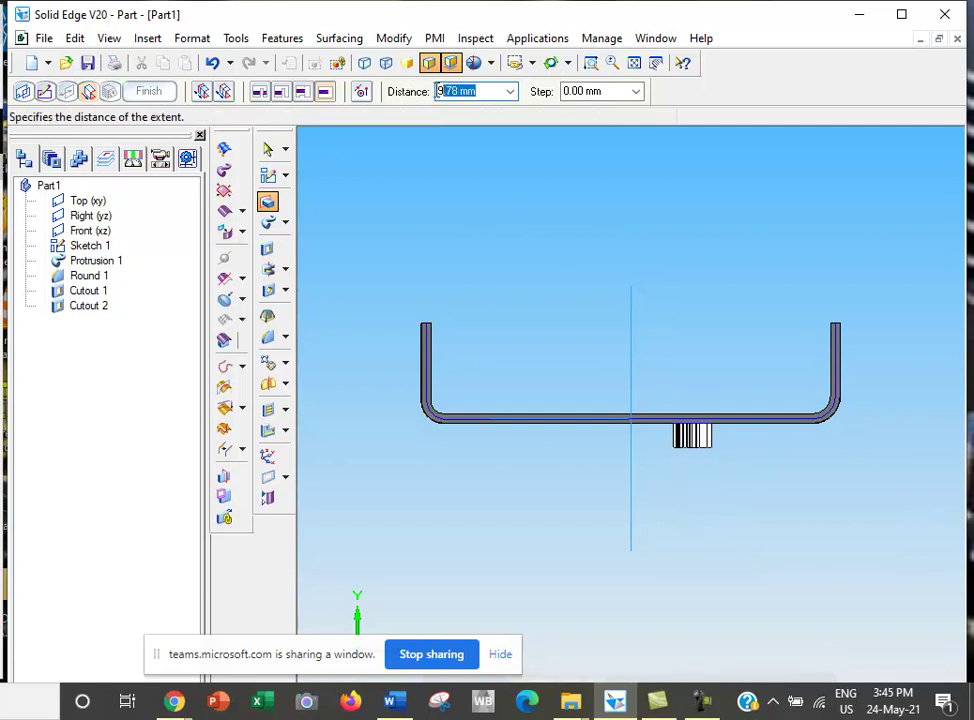
pyautogui.write('5')
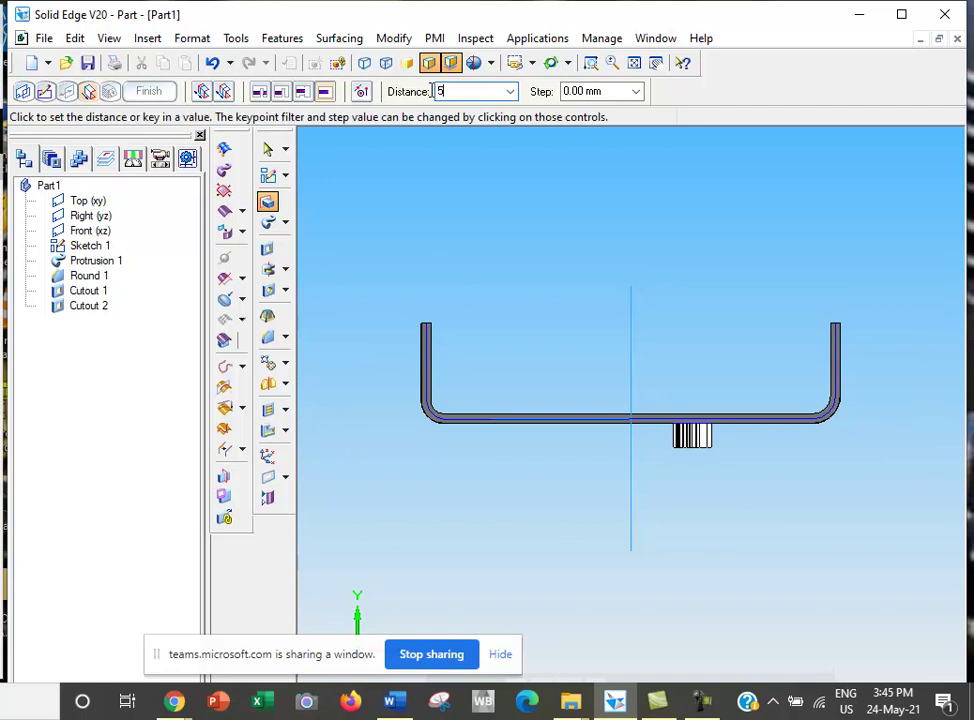
pyautogui.press('Return')
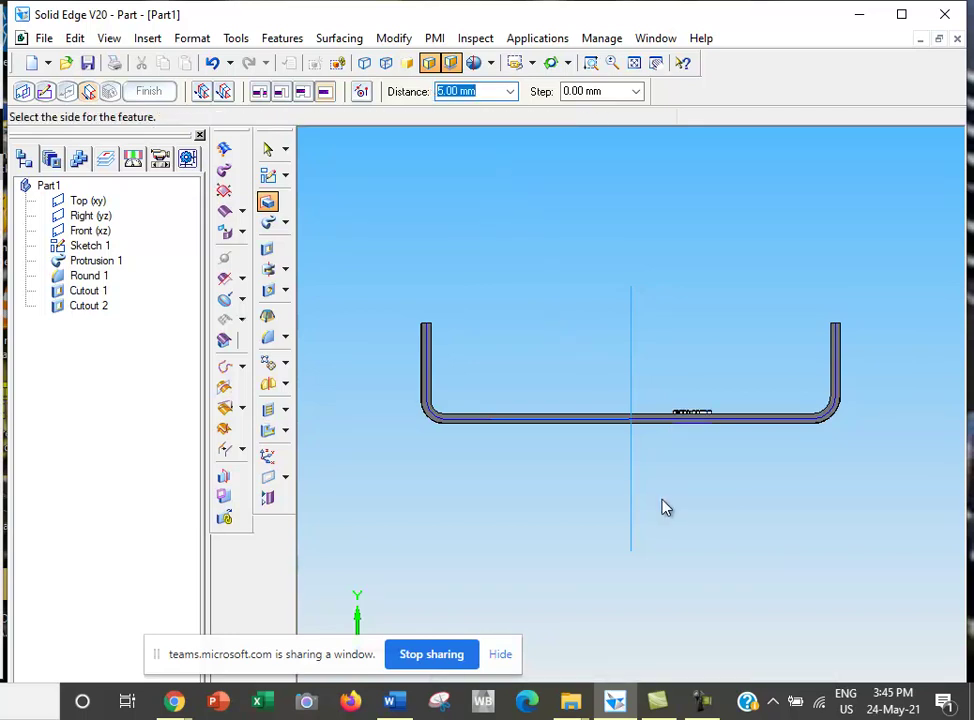
pyautogui.click(688, 521)
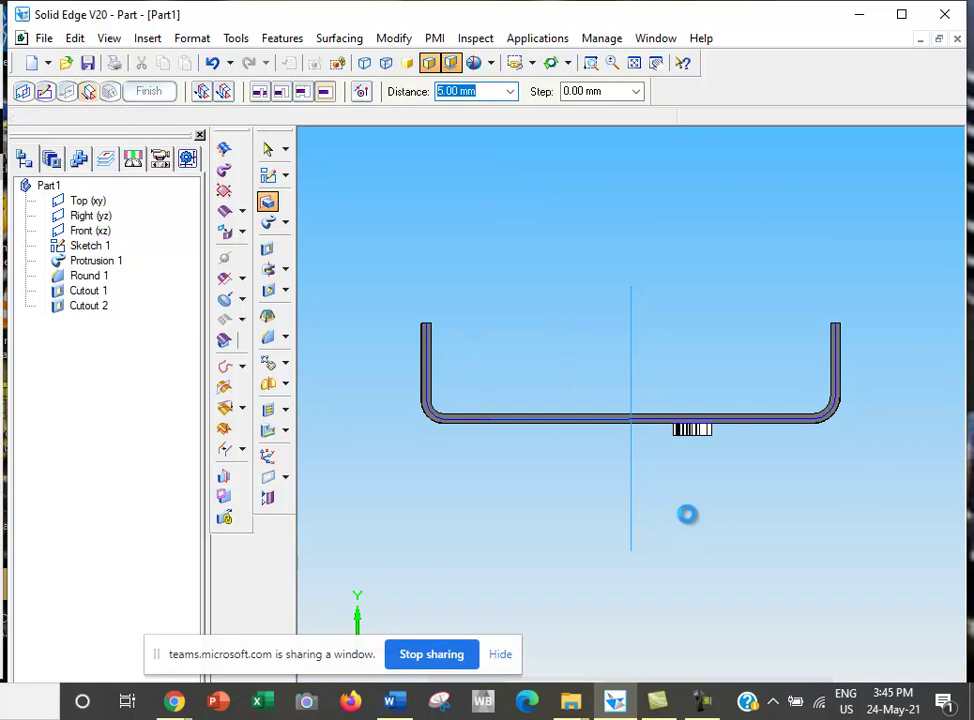
pyautogui.click(167, 92)
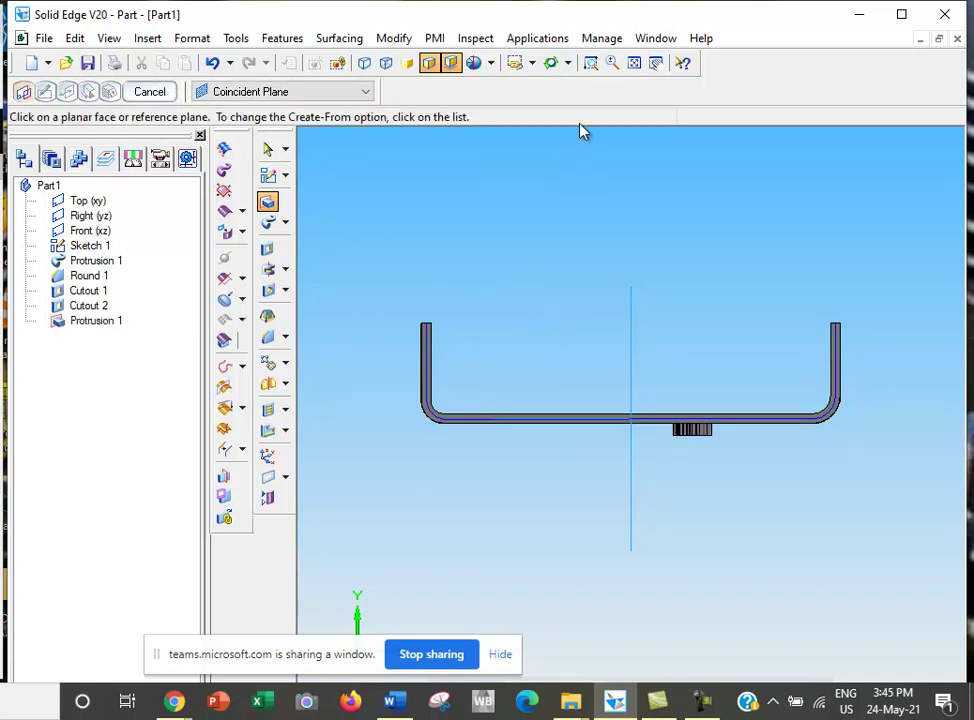
# Step: Paint the raised SUZUKI text Red with the Part Painter, using the Feature selection filter, and leave the painter
pyautogui.click(551, 63)
pyautogui.moveTo(611, 476); pyautogui.dragTo(636, 328)
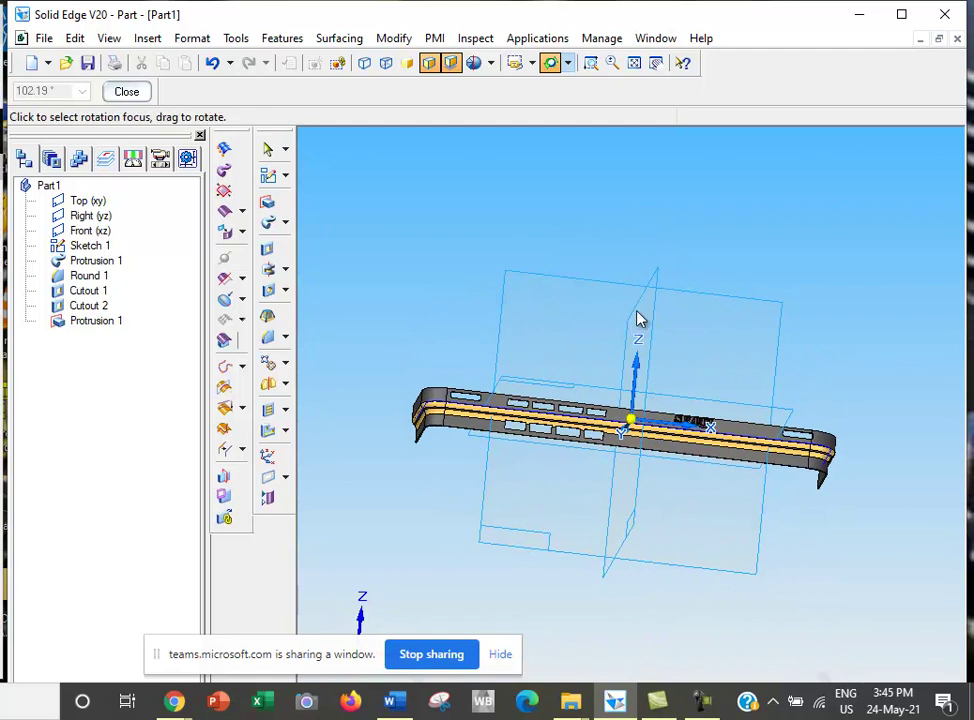
pyautogui.click(145, 97)
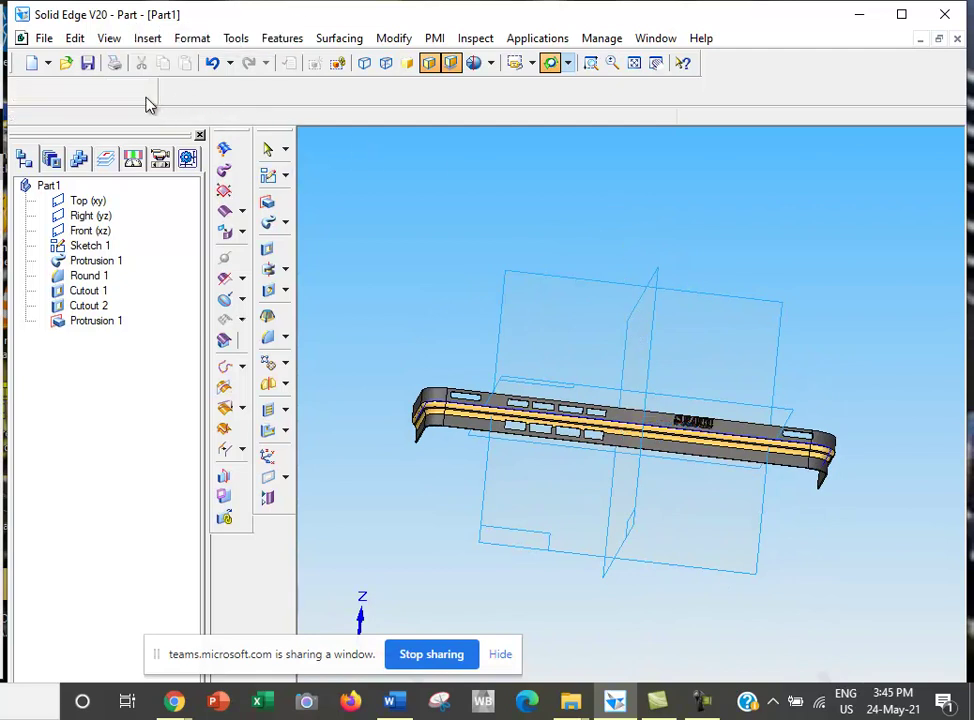
pyautogui.click(199, 42)
pyautogui.click(224, 83)
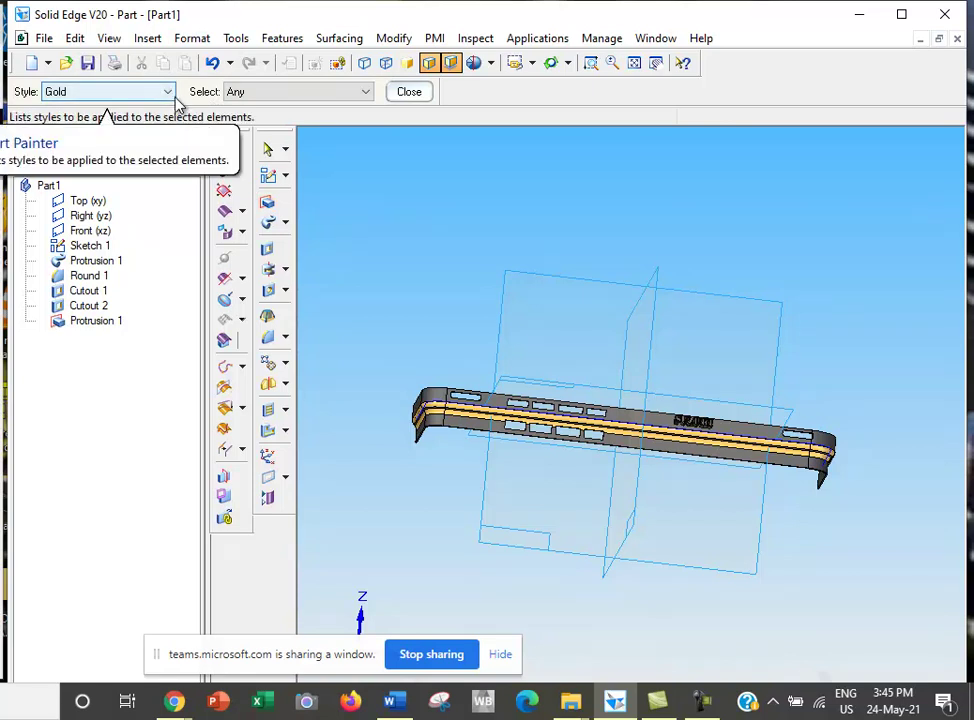
pyautogui.click(171, 94)
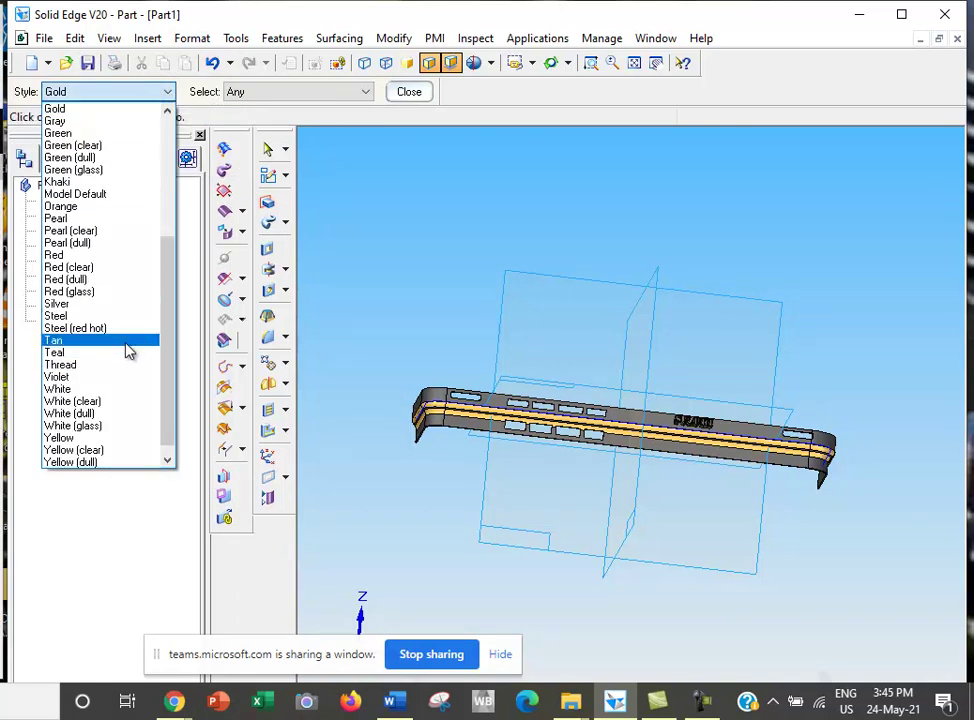
pyautogui.click(112, 256)
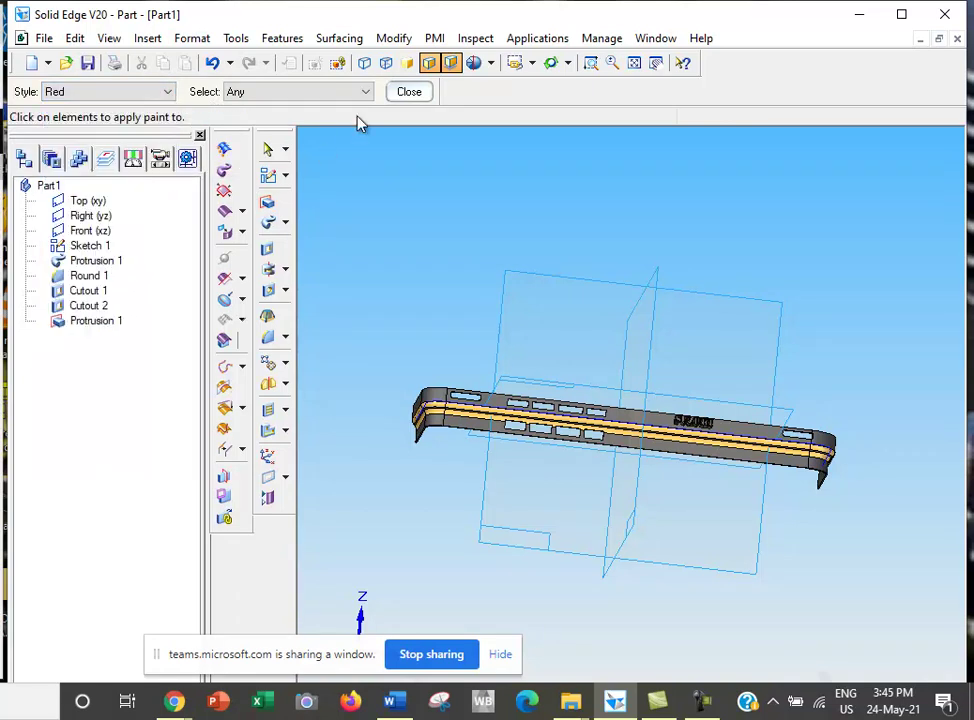
pyautogui.click(368, 97)
pyautogui.click(340, 134)
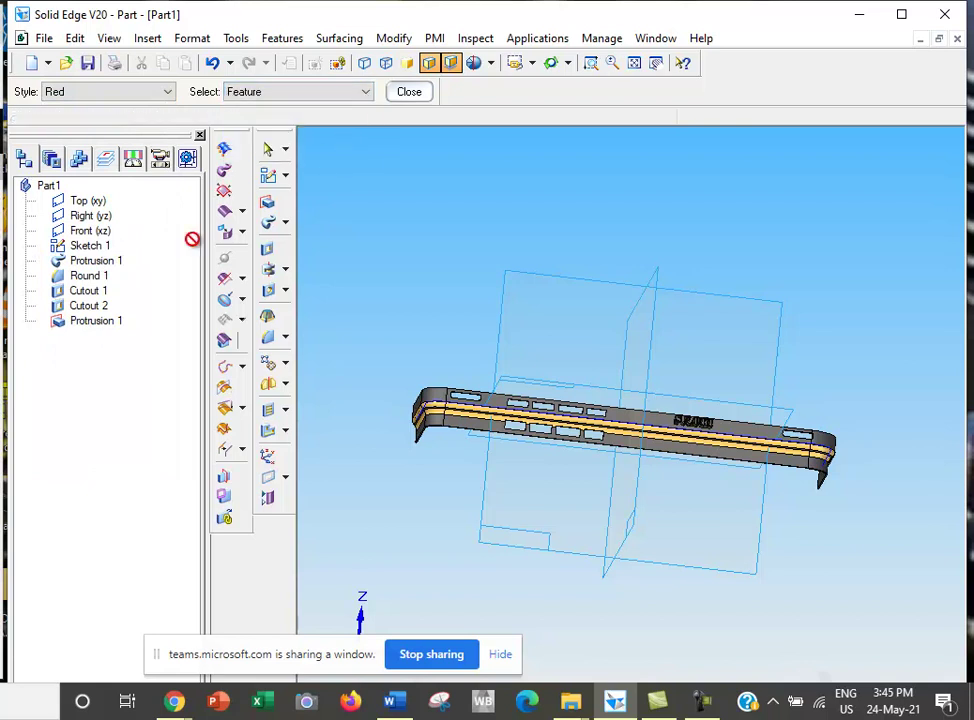
pyautogui.click(112, 322)
pyautogui.click(591, 62)
pyautogui.moveTo(689, 307); pyautogui.dragTo(728, 494)
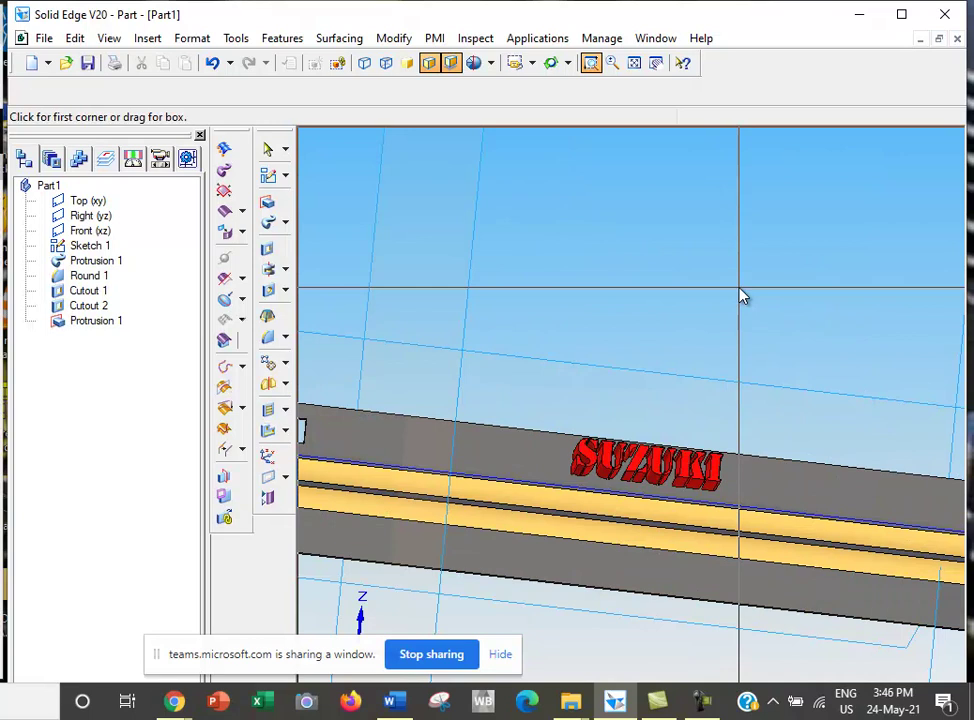
pyautogui.press('Escape')
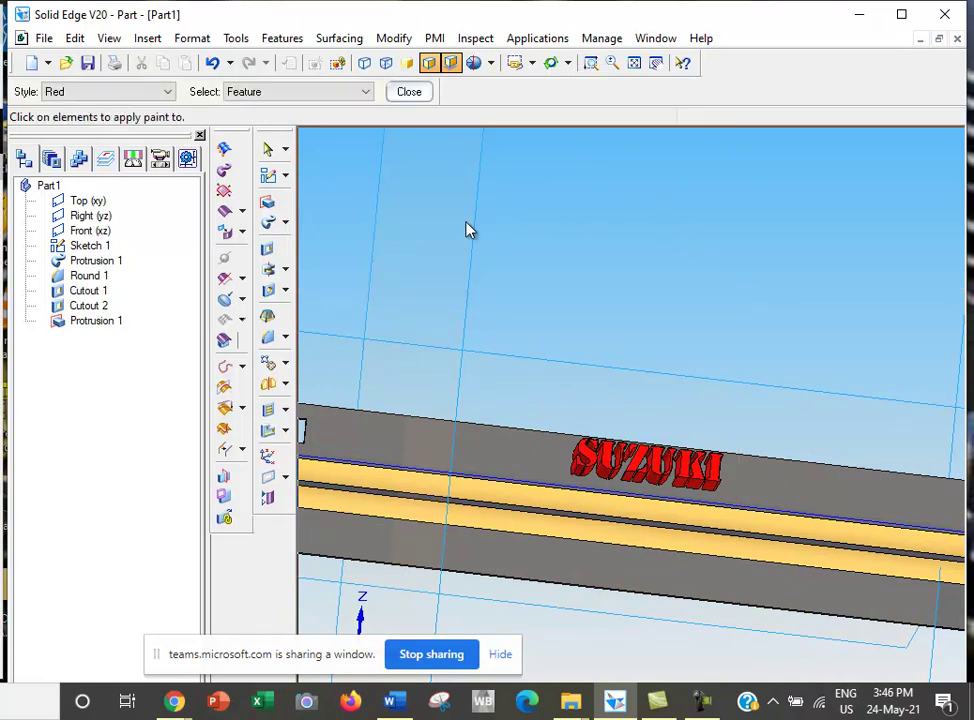
pyautogui.click(422, 95)
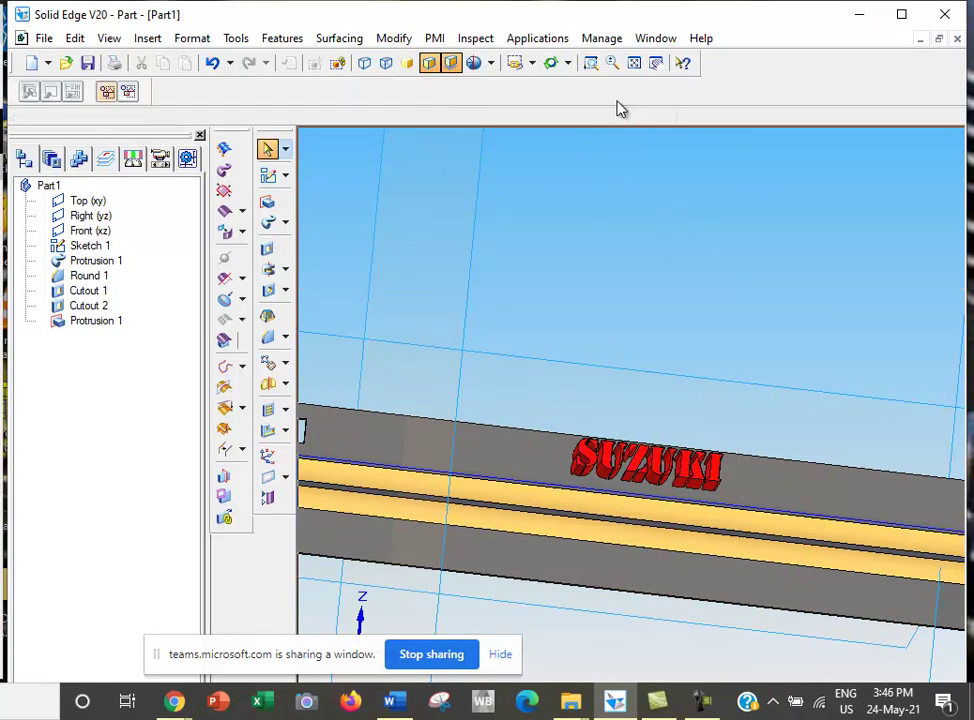
# Step: Start a cutout with its profile sketch on the upper outer face of the short side arm shown in the right view
pyautogui.click(530, 64)
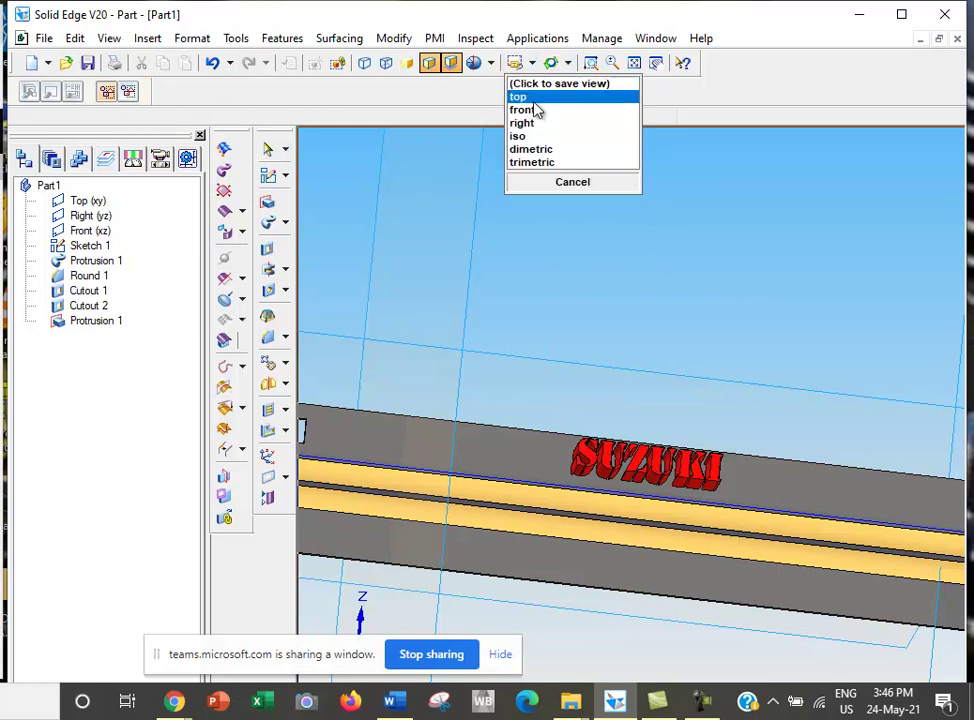
pyautogui.click(535, 112)
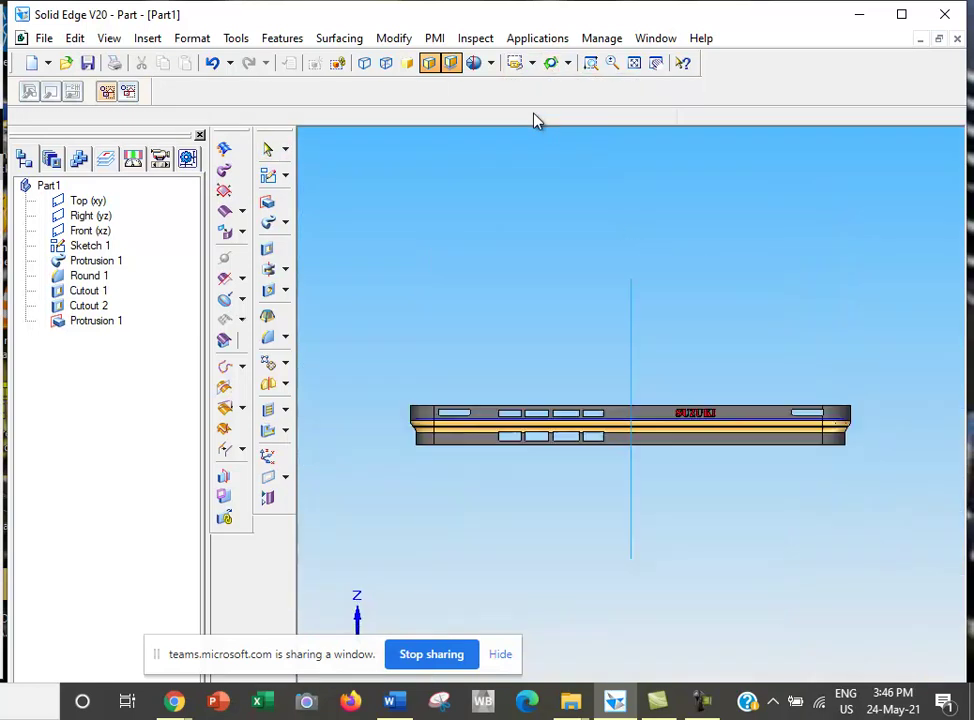
pyautogui.click(532, 63)
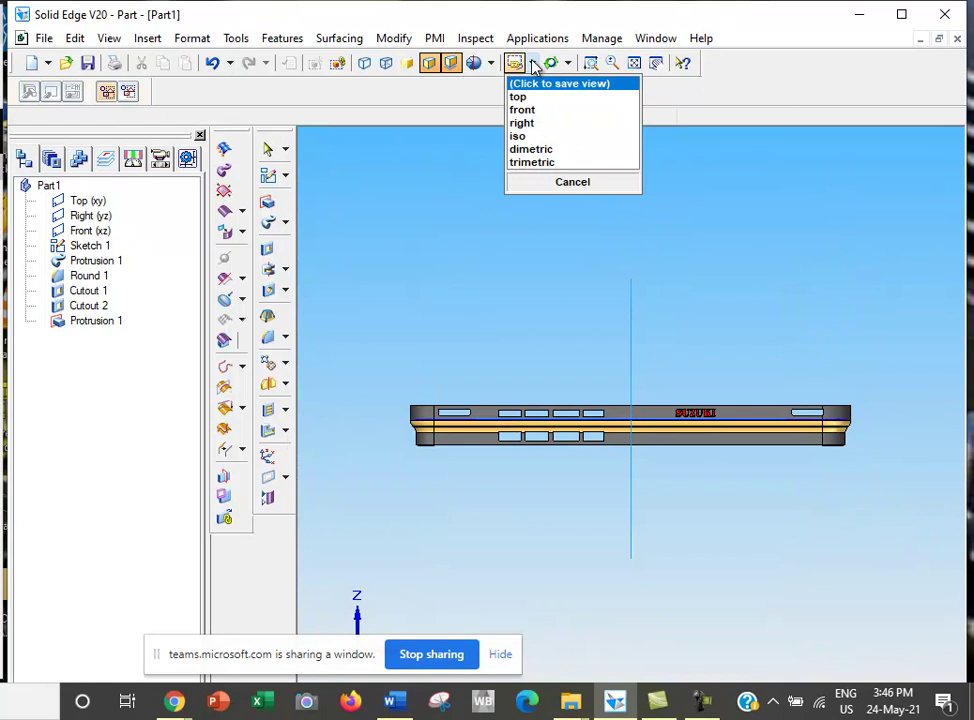
pyautogui.click(541, 123)
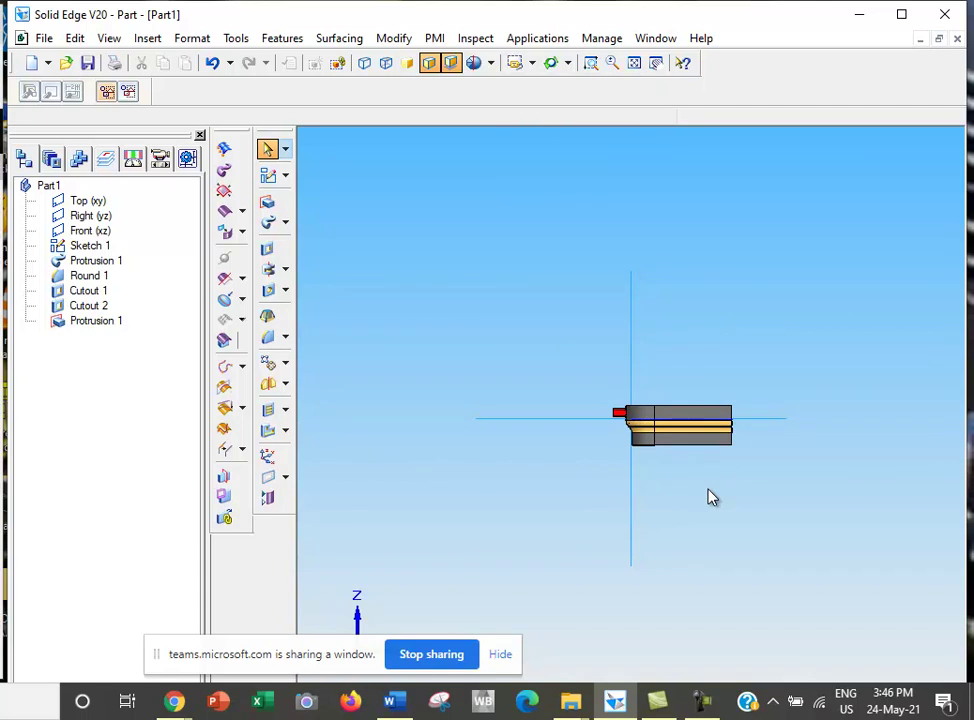
pyautogui.click(268, 251)
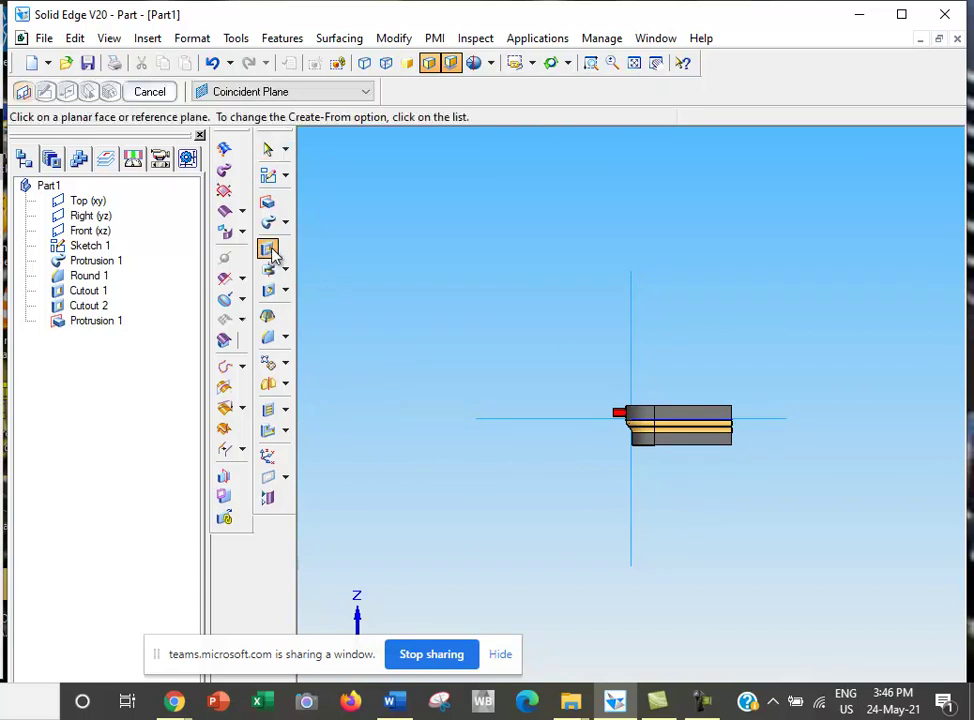
pyautogui.click(706, 415)
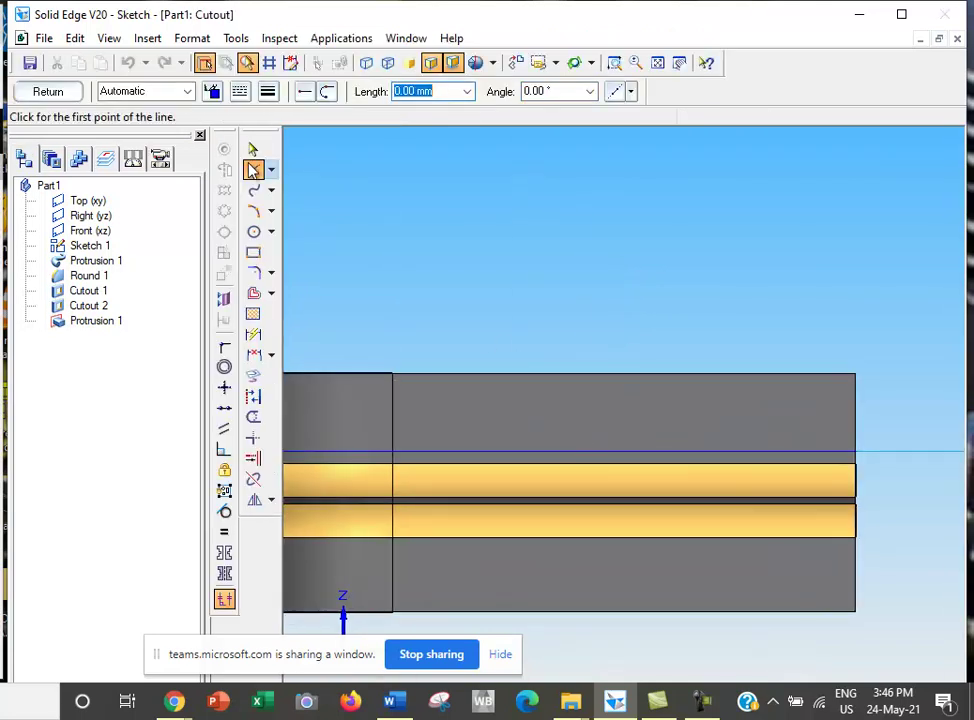
# Step: Draw a slanted line across the side arm near its free end, from the upper grey band to the lower grey band
pyautogui.click(774, 409)
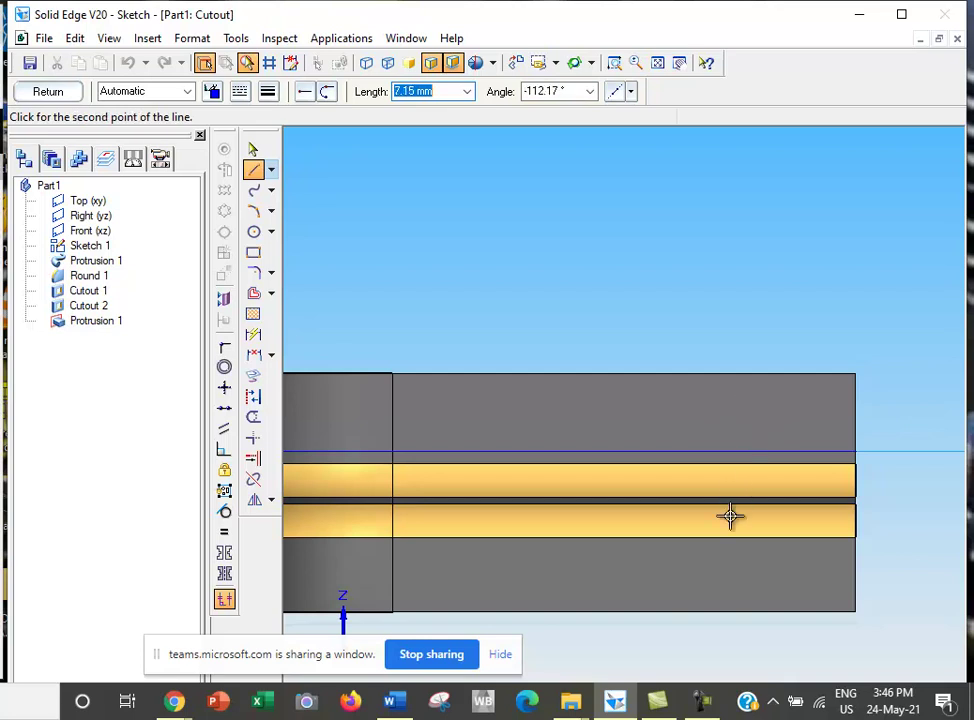
pyautogui.click(703, 587)
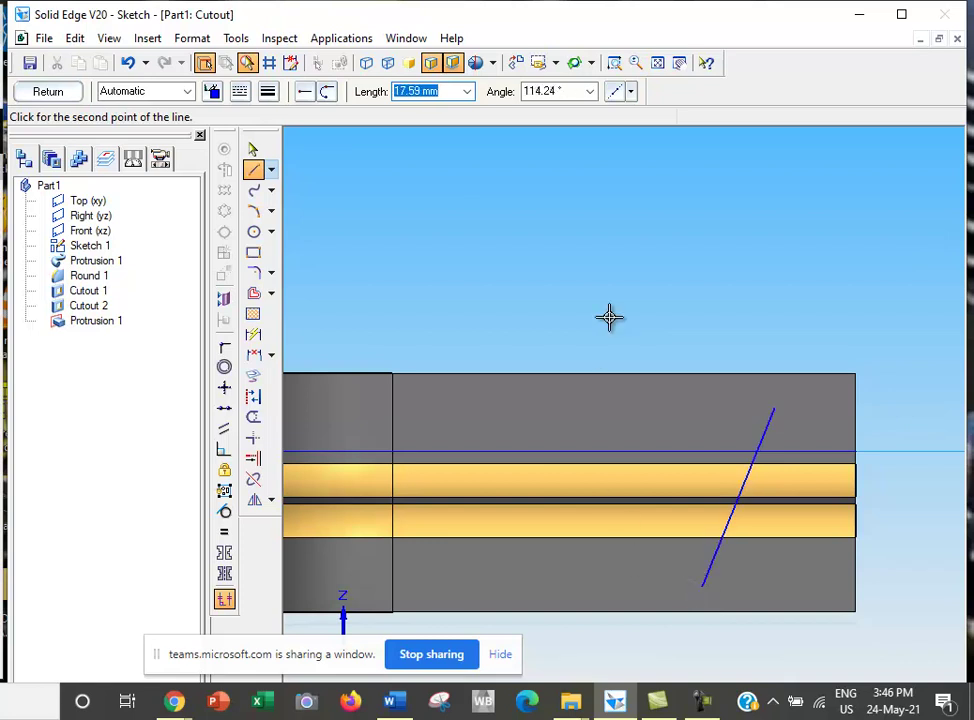
pyautogui.rightClick(615, 305)
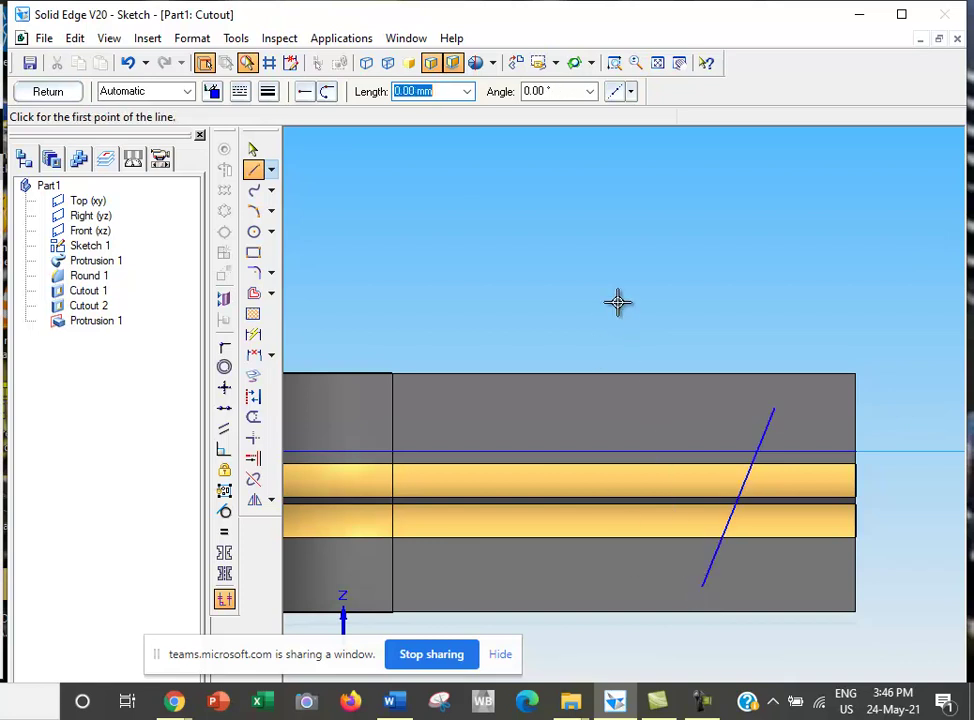
pyautogui.click(254, 211)
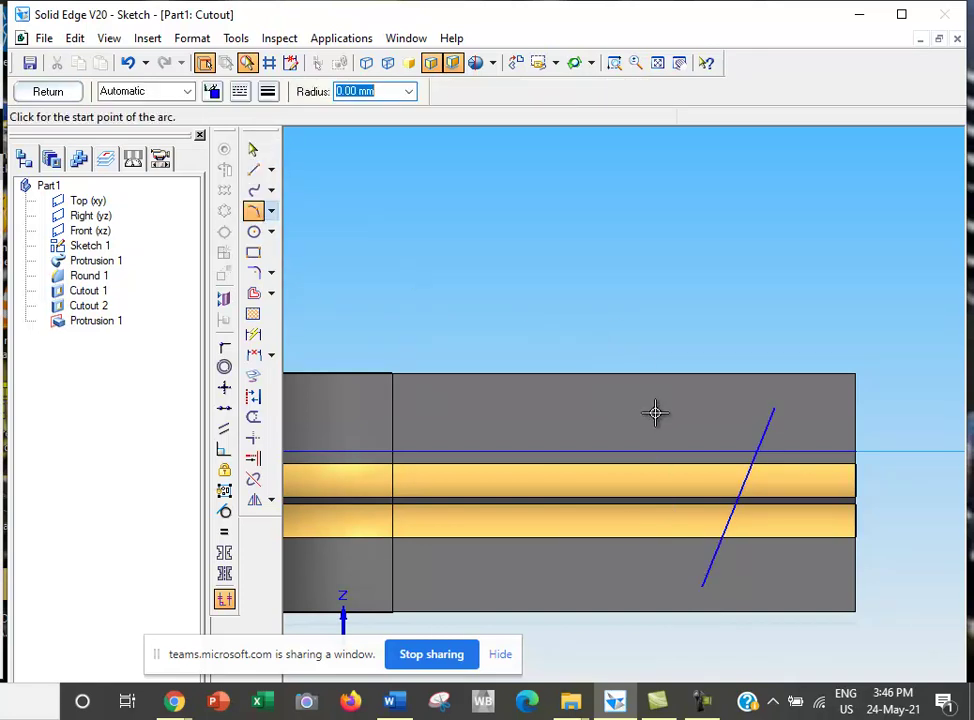
pyautogui.click(779, 405)
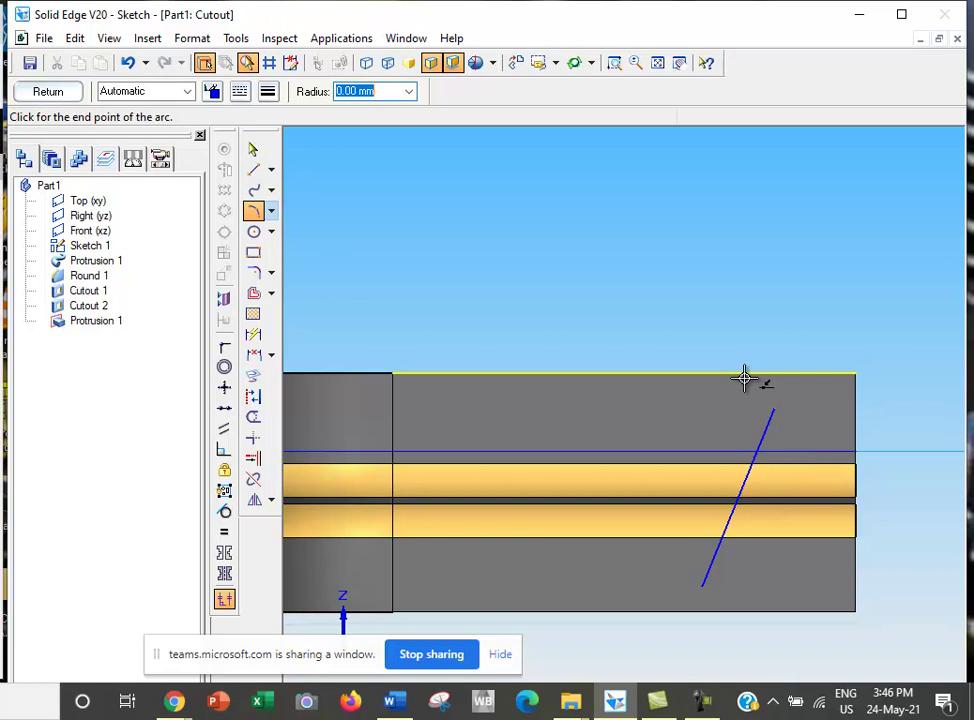
pyautogui.click(745, 377)
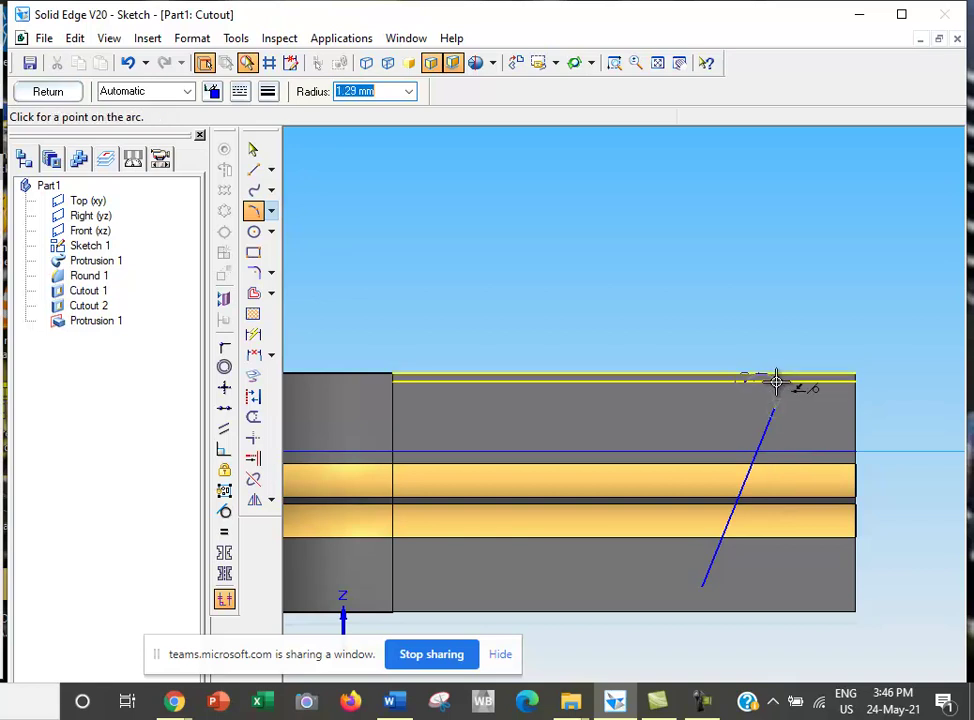
pyautogui.rightClick(763, 317)
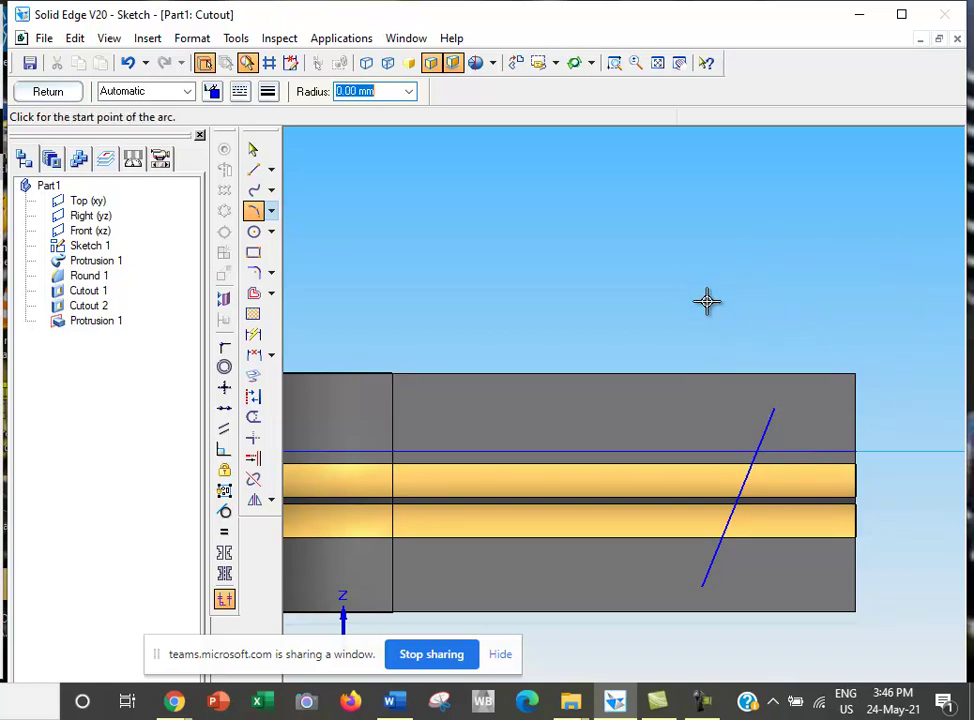
# Step: Draw a three-point arc of about 1.4 mm radius from the slanted line's upper end, curving back over the arm's upper edge
pyautogui.click(614, 62)
pyautogui.moveTo(602, 309); pyautogui.dragTo(868, 490)
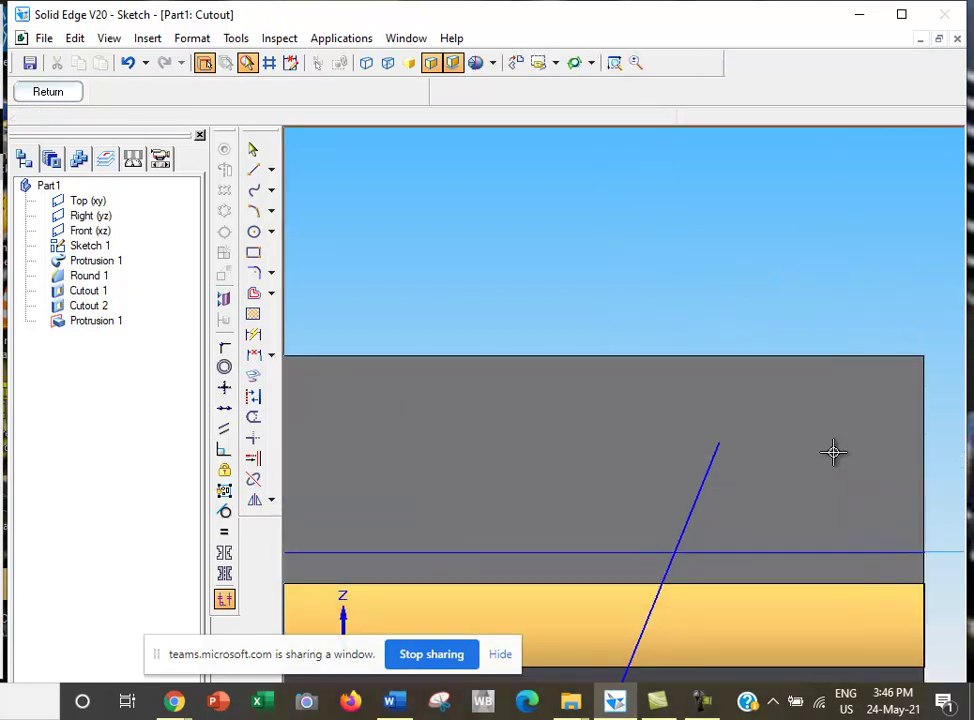
pyautogui.click(719, 443)
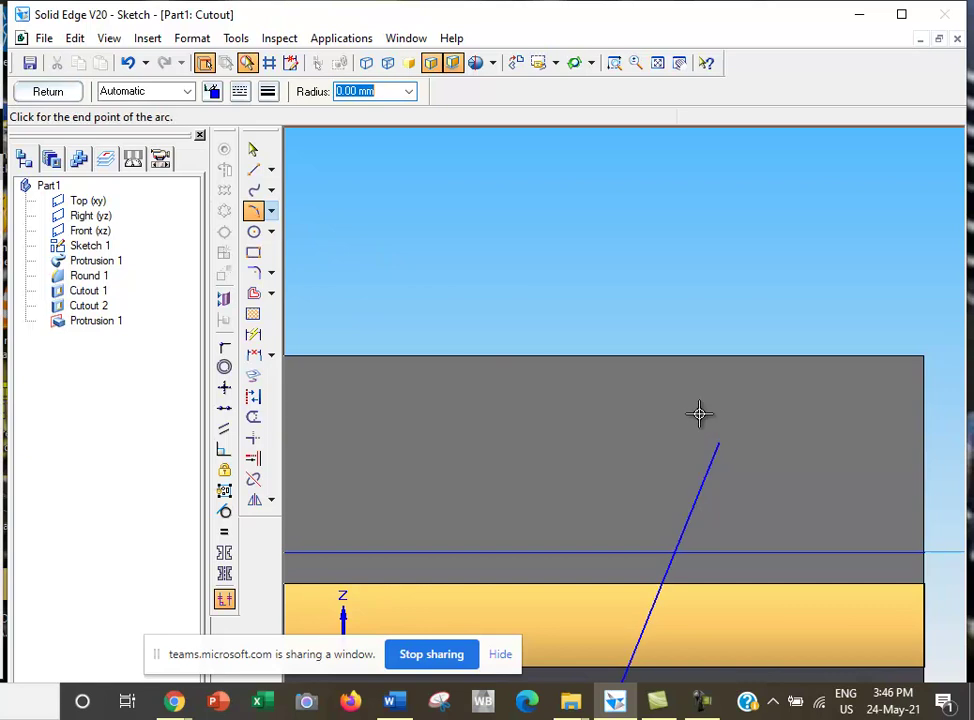
pyautogui.click(633, 369)
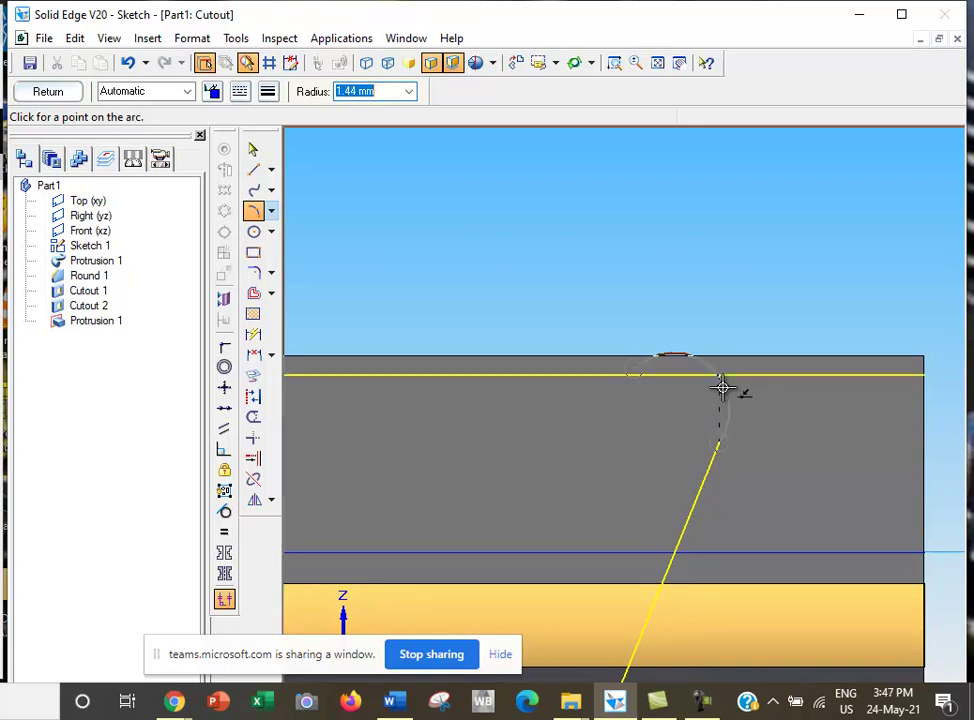
pyautogui.click(723, 389)
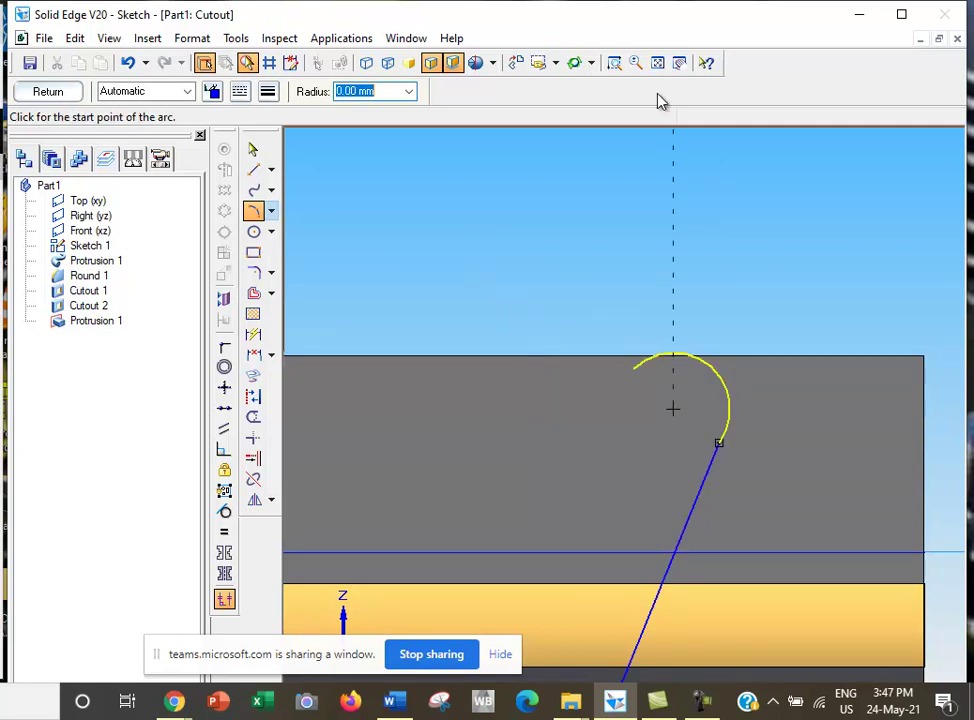
# Step: Draw a three-point arc from the slanted line's lower end to the arm's lower edge, bulging slightly below that edge
pyautogui.click(679, 64)
pyautogui.moveTo(572, 616); pyautogui.dragTo(525, 470)
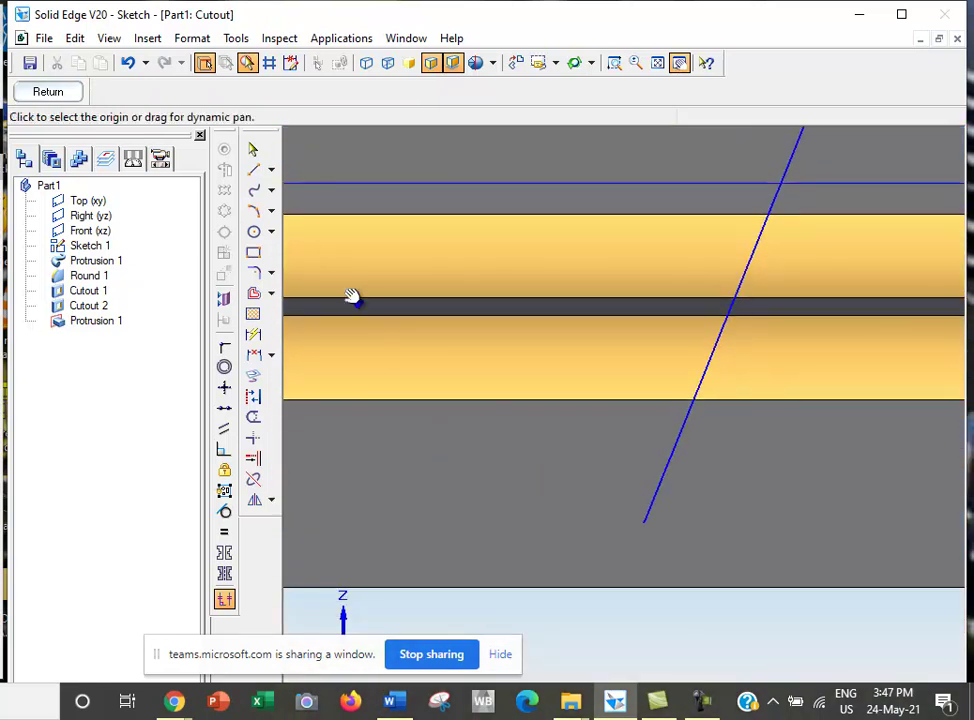
pyautogui.click(253, 211)
pyautogui.click(645, 516)
pyautogui.click(502, 585)
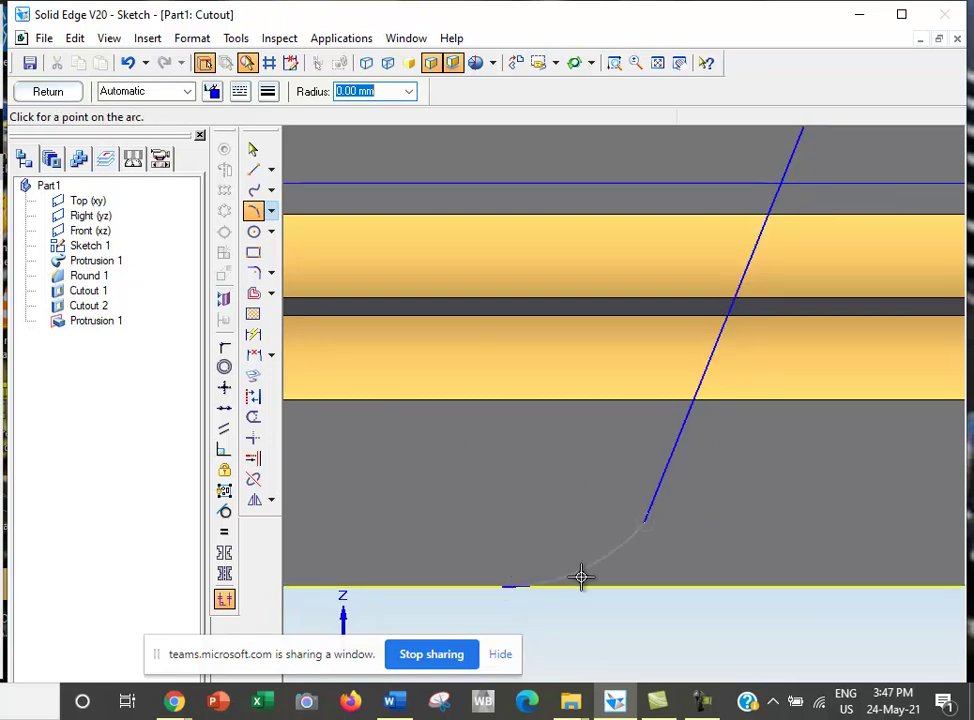
pyautogui.click(592, 579)
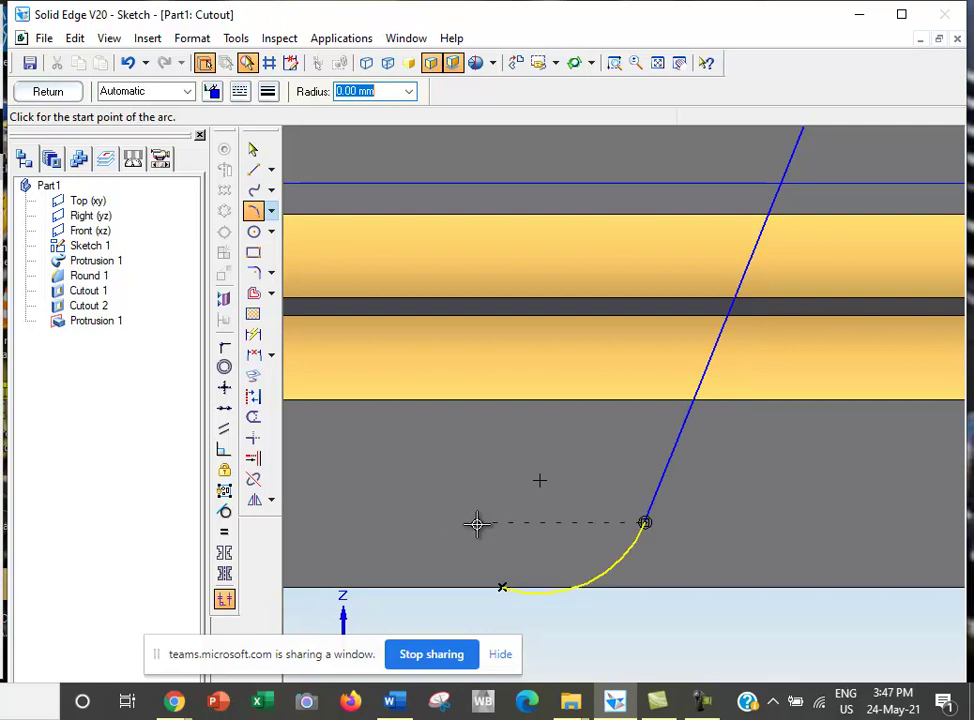
# Step: Enclose the arm's free end with connected lines outside the part, running from the upper arc's crest around to the lower arc
pyautogui.click(656, 64)
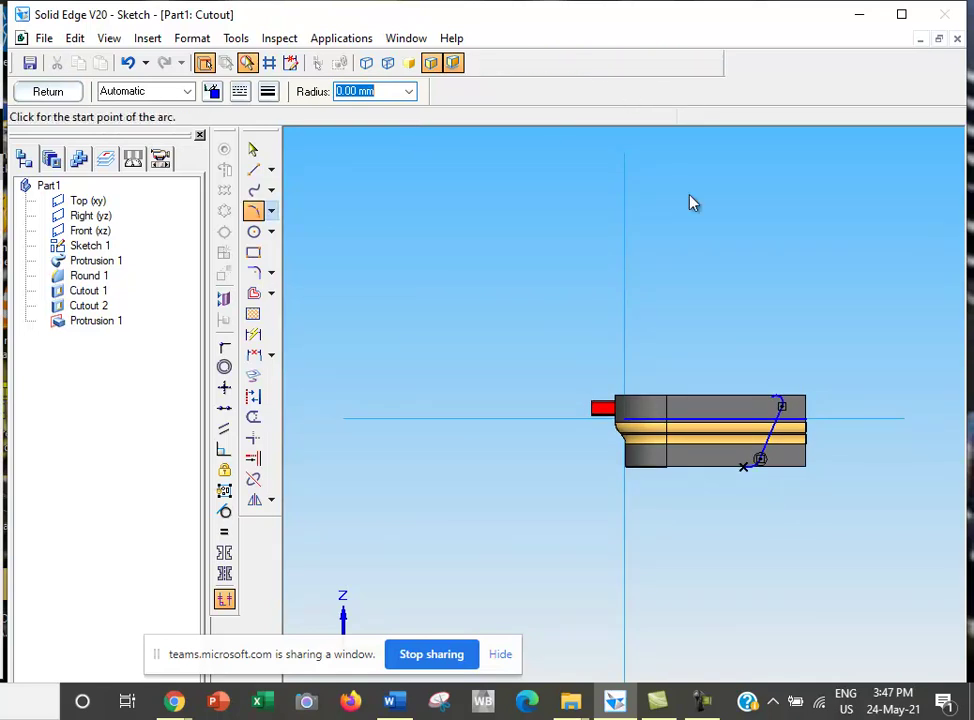
pyautogui.click(614, 63)
pyautogui.moveTo(743, 351); pyautogui.dragTo(852, 548)
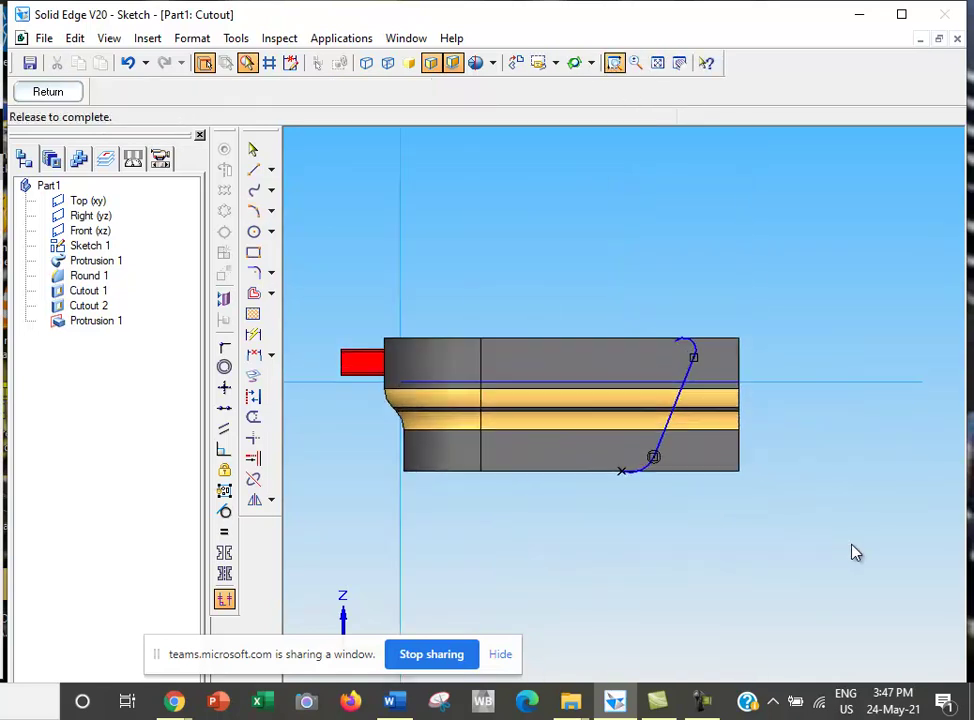
pyautogui.click(254, 169)
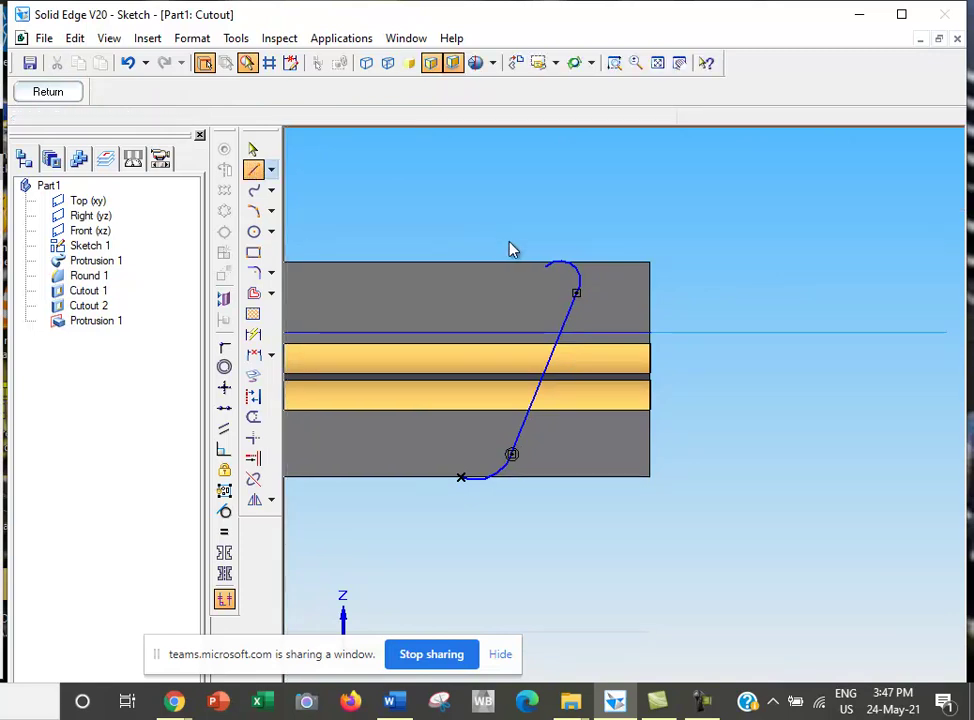
pyautogui.click(561, 260)
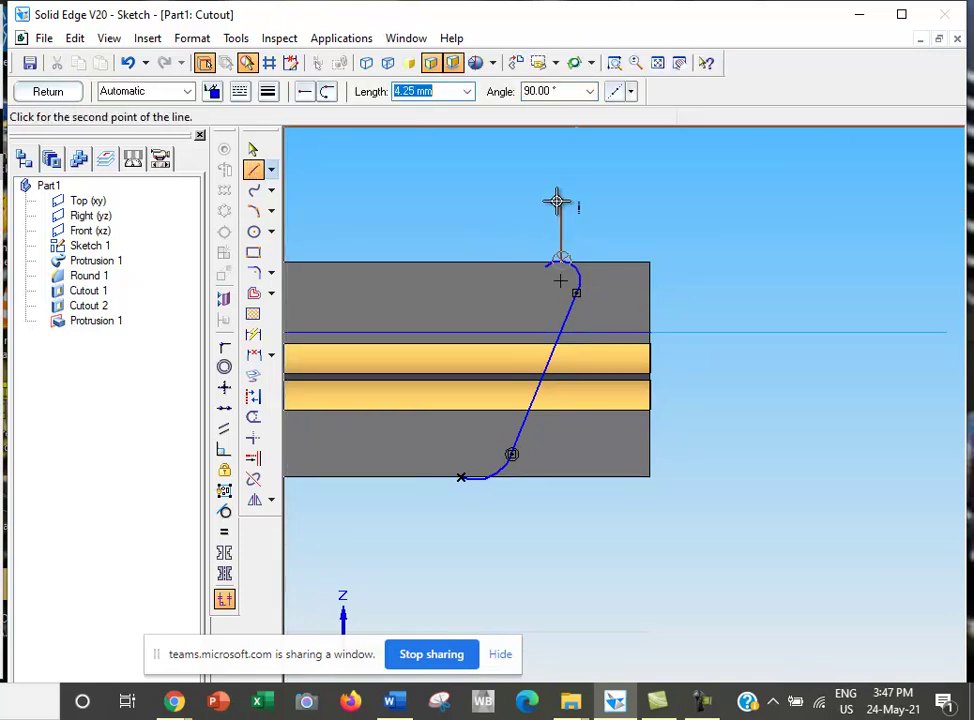
pyautogui.click(733, 196)
pyautogui.click(733, 558)
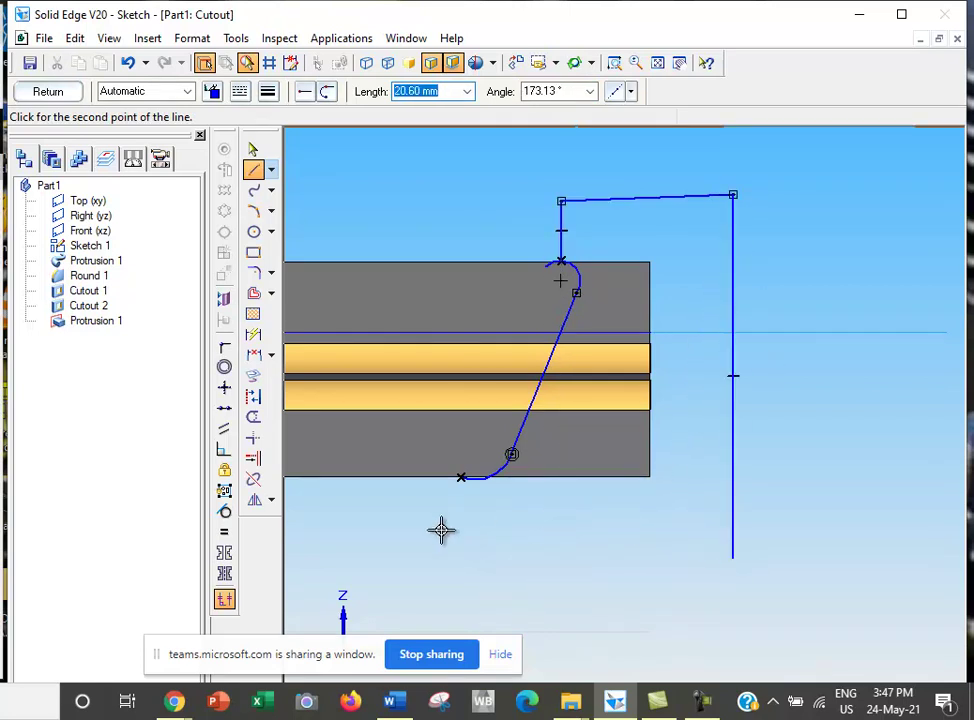
pyautogui.click(490, 557)
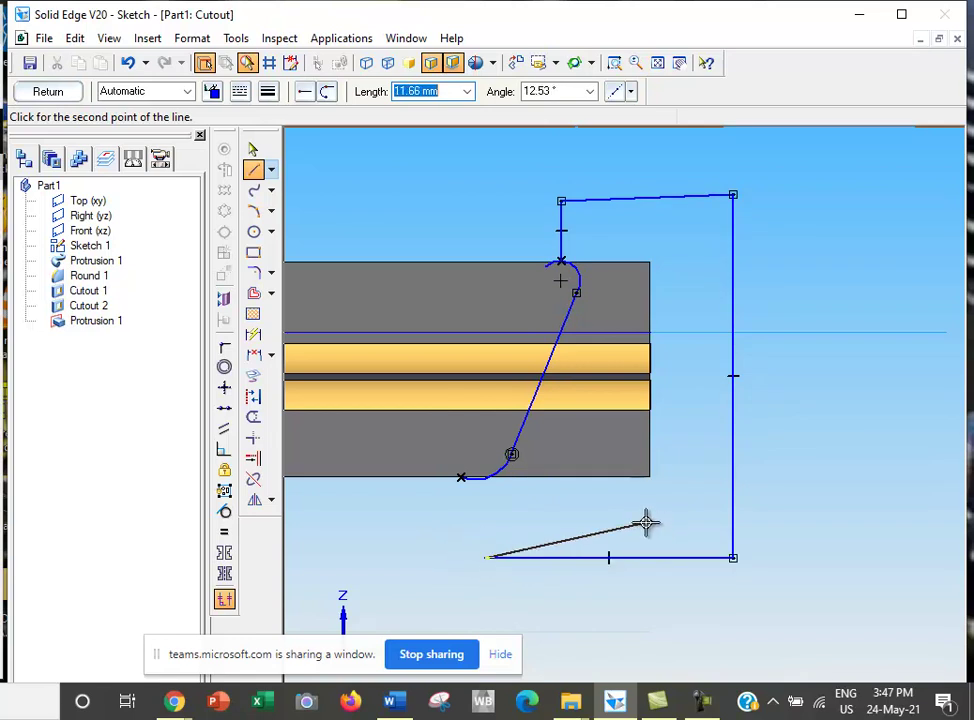
pyautogui.click(474, 479)
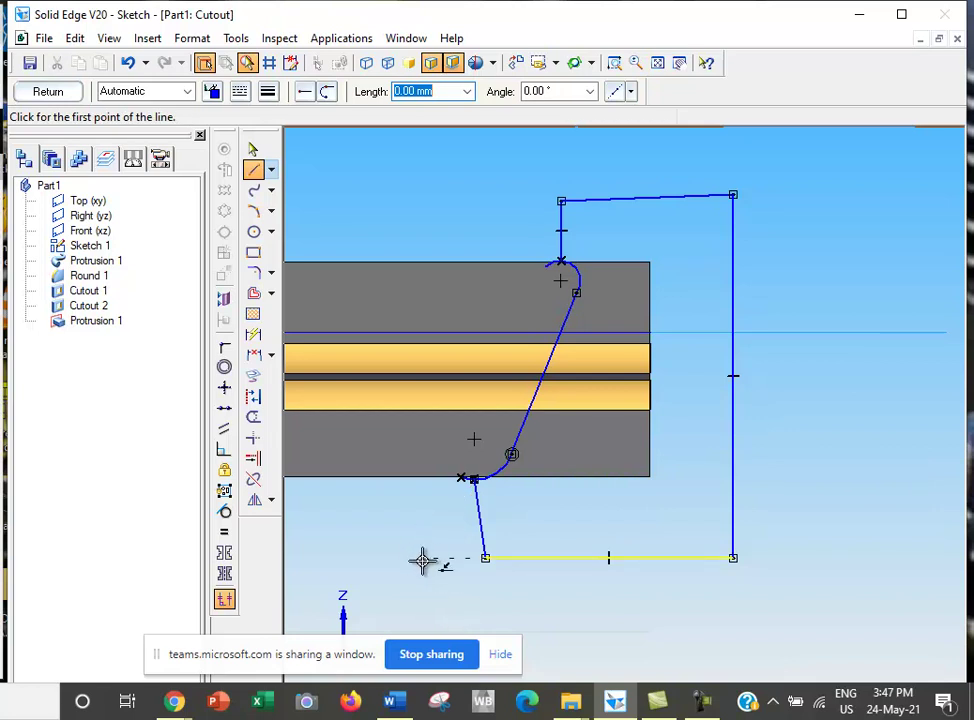
# Step: Trim the upper arc's leftover end beyond the vertical closing line
pyautogui.click(255, 418)
pyautogui.click(483, 243)
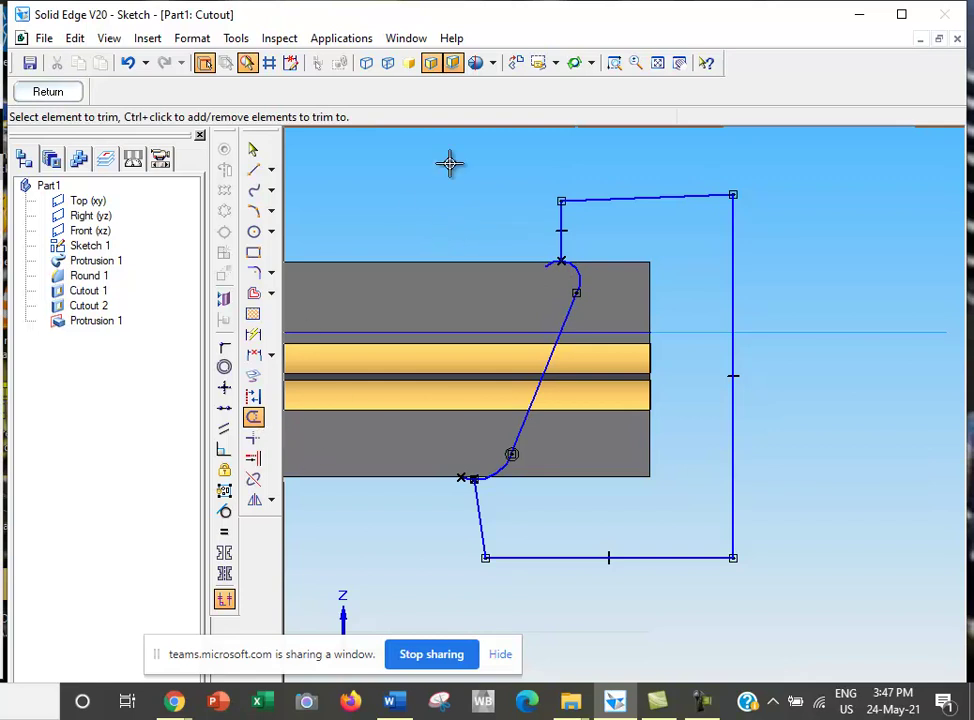
pyautogui.moveTo(506, 238); pyautogui.dragTo(630, 328)
pyautogui.press('Escape')
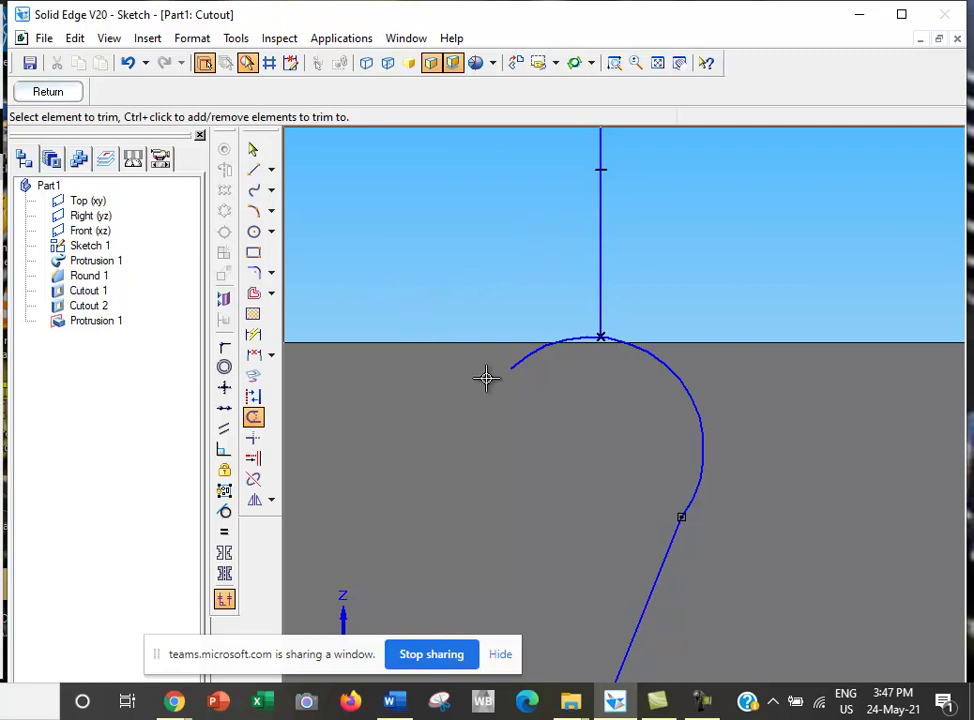
pyautogui.click(513, 363)
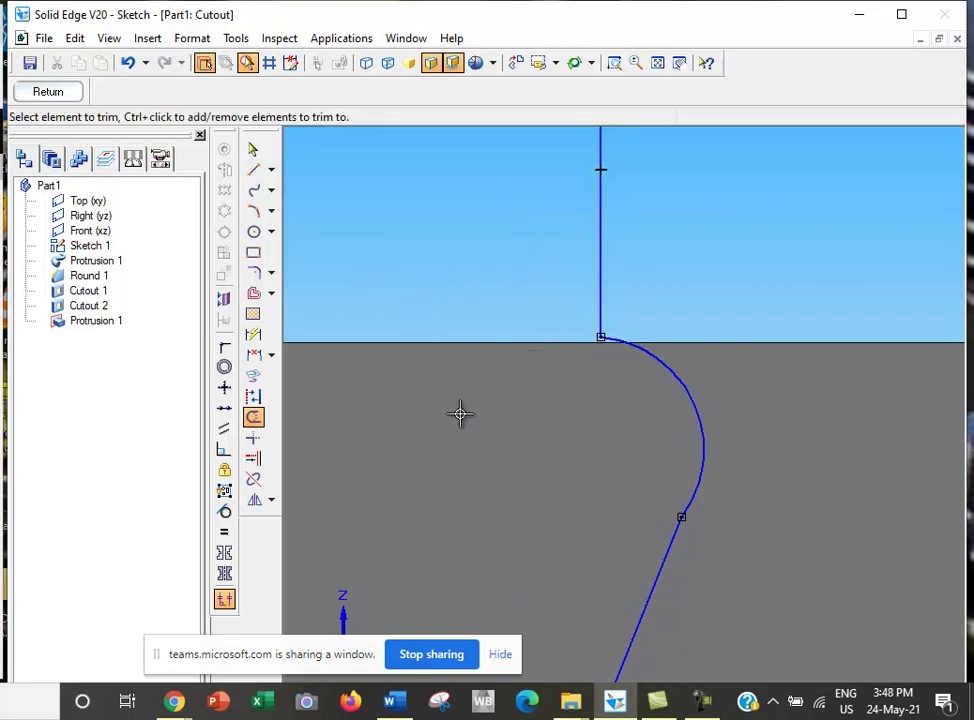
# Step: Trim the lower arc's leftover end beyond the slanted closing line
pyautogui.click(680, 63)
pyautogui.moveTo(637, 437)
pyautogui.mouseDown()
pyautogui.moveTo(598, 393)
pyautogui.moveTo(600, 201)
pyautogui.moveTo(515, 483)
pyautogui.moveTo(567, 217)
pyautogui.moveTo(541, 451)
pyautogui.moveTo(702, 215)
pyautogui.moveTo(604, 463)
pyautogui.moveTo(689, 259)
pyautogui.moveTo(697, 268)
pyautogui.mouseUp()
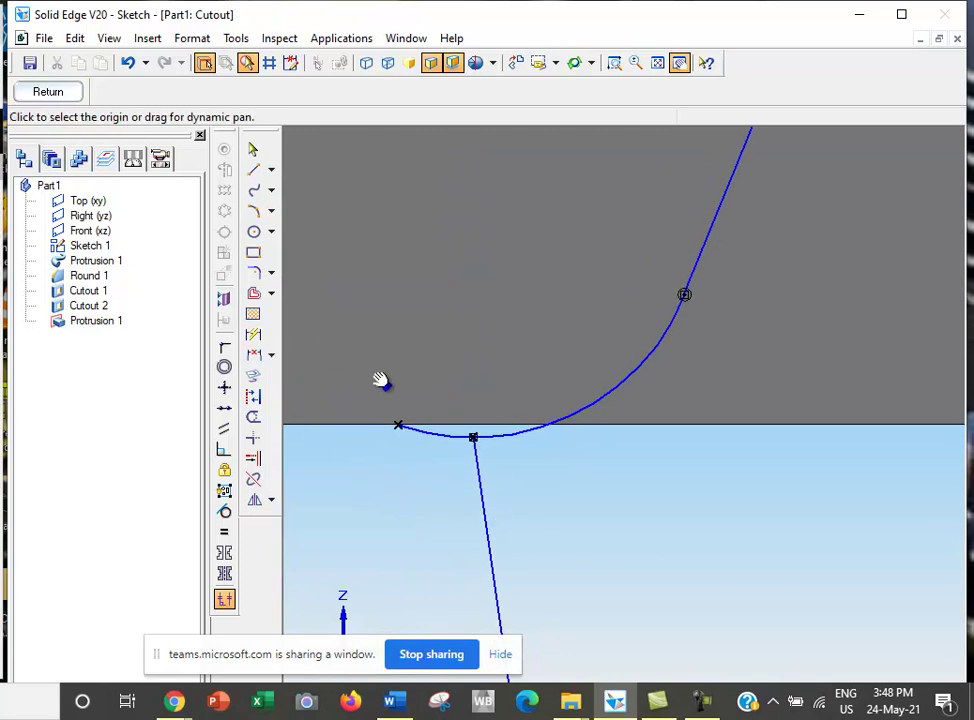
pyautogui.click(253, 416)
pyautogui.moveTo(425, 437); pyautogui.dragTo(408, 451)
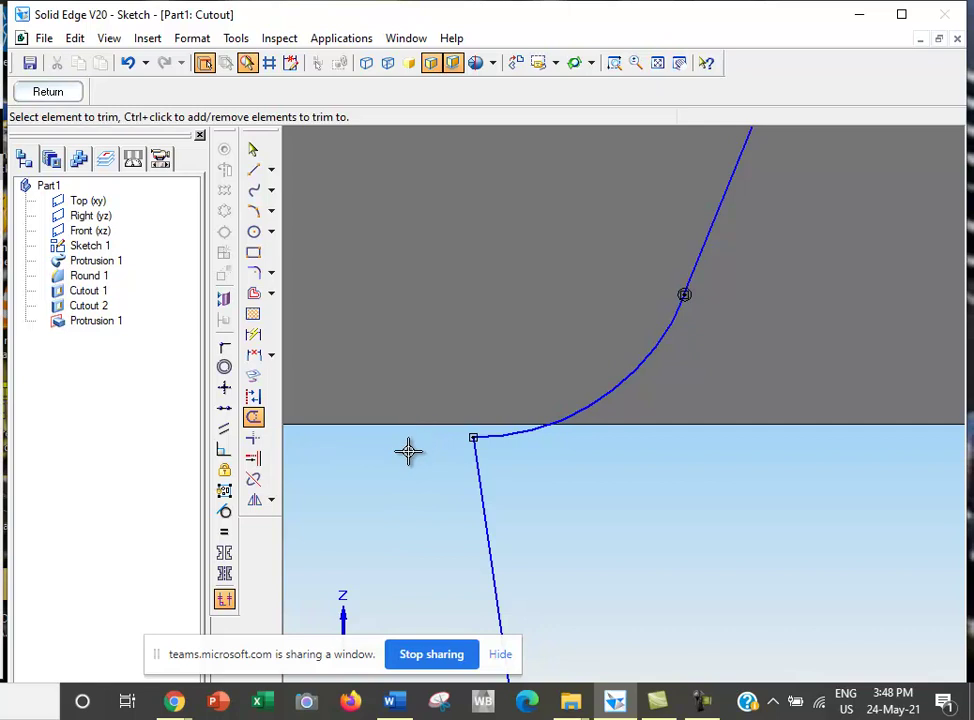
# Step: Close the profile sketch, extend the cut about 180 mm across both side arms in the top view, and finish the cutout
pyautogui.click(52, 92)
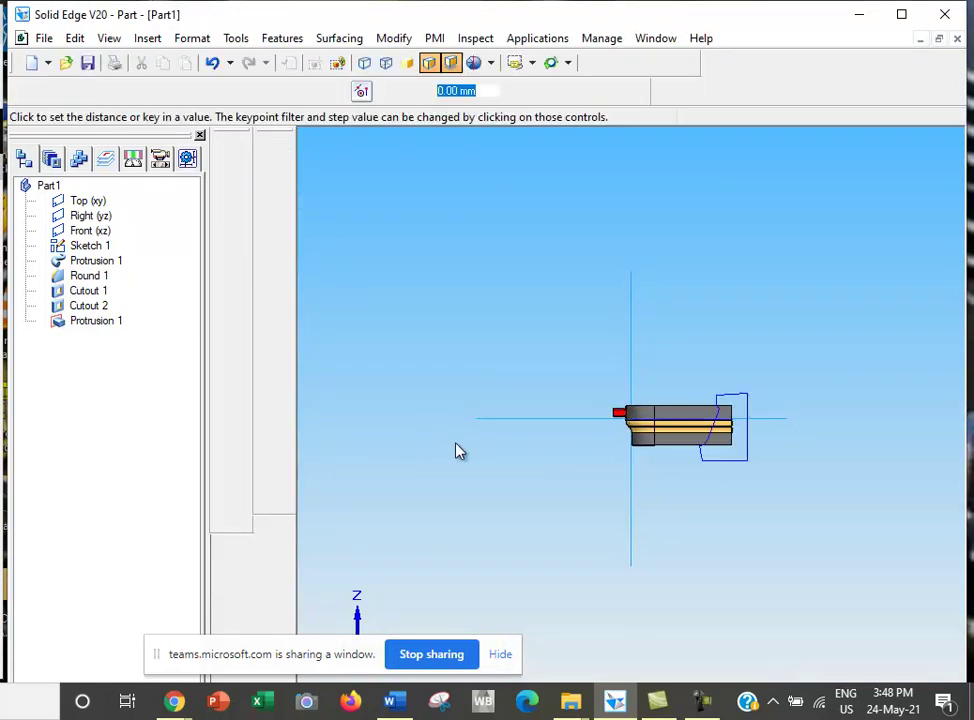
pyautogui.click(516, 62)
pyautogui.click(533, 98)
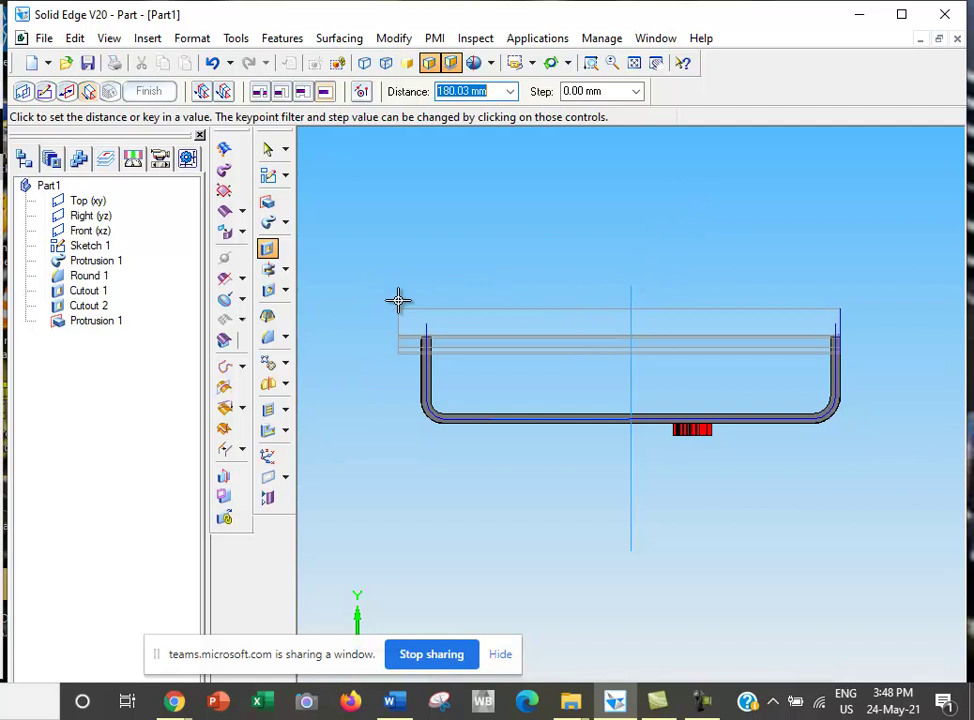
pyautogui.click(398, 300)
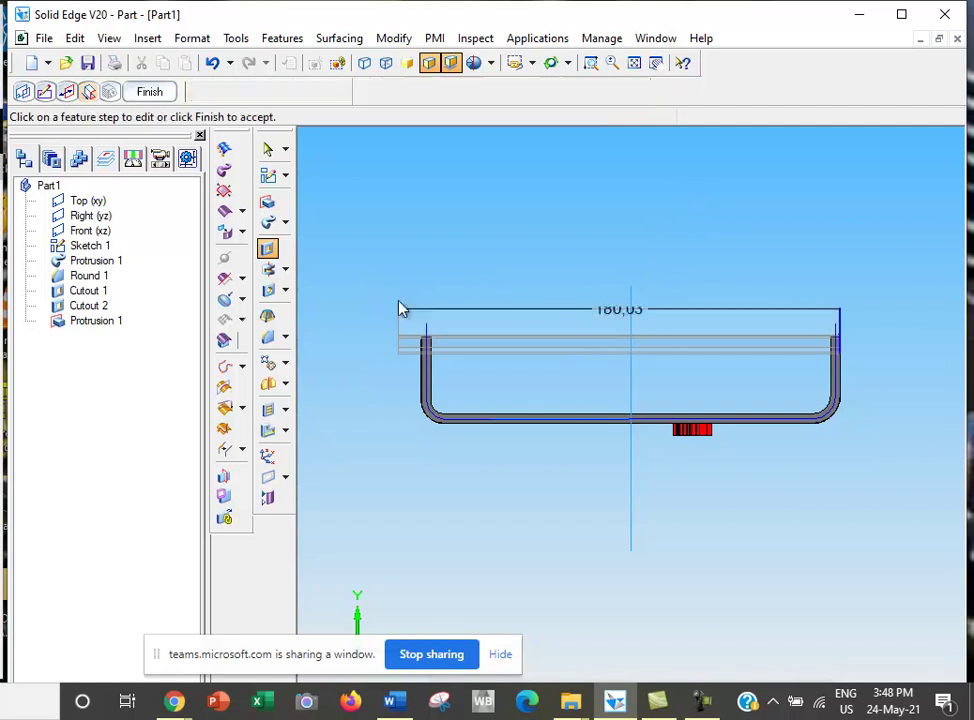
pyautogui.click(150, 92)
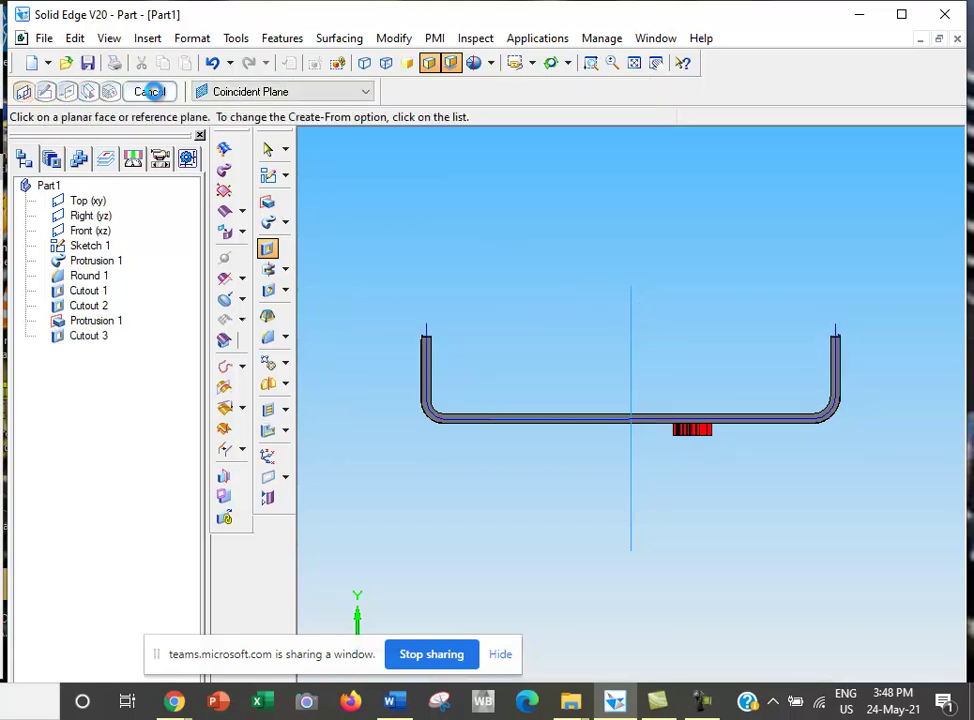
# Step: Examine the shaped ends of both side arms in an isometric view, a close-up and a rotated view of the part
pyautogui.click(534, 64)
pyautogui.click(539, 138)
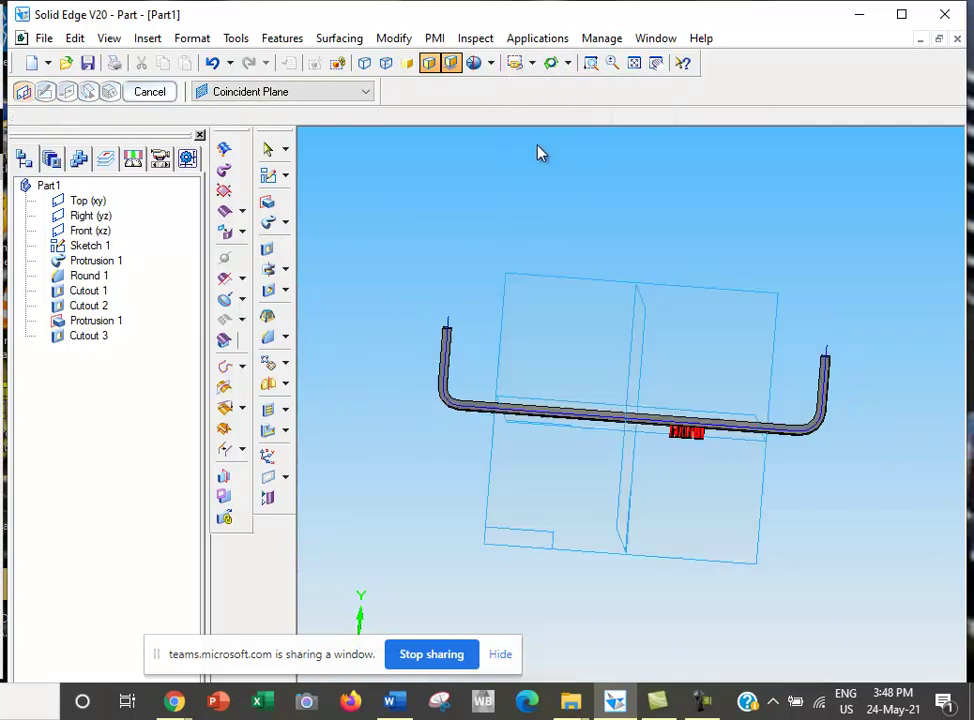
pyautogui.click(591, 63)
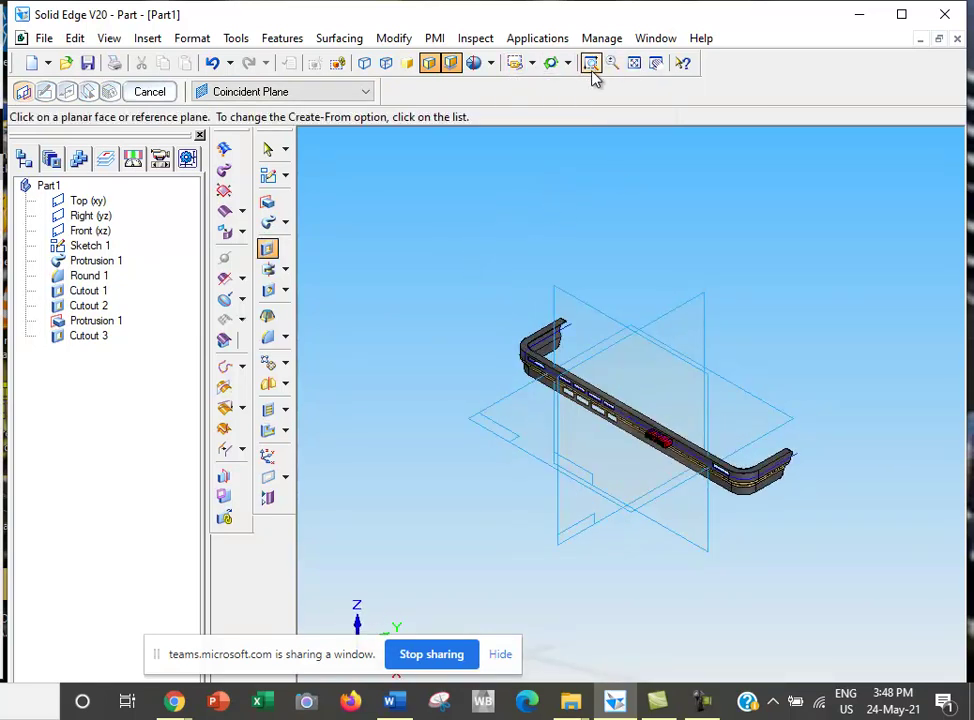
pyautogui.moveTo(540, 505); pyautogui.dragTo(537, 510)
pyautogui.moveTo(639, 380); pyautogui.dragTo(822, 578)
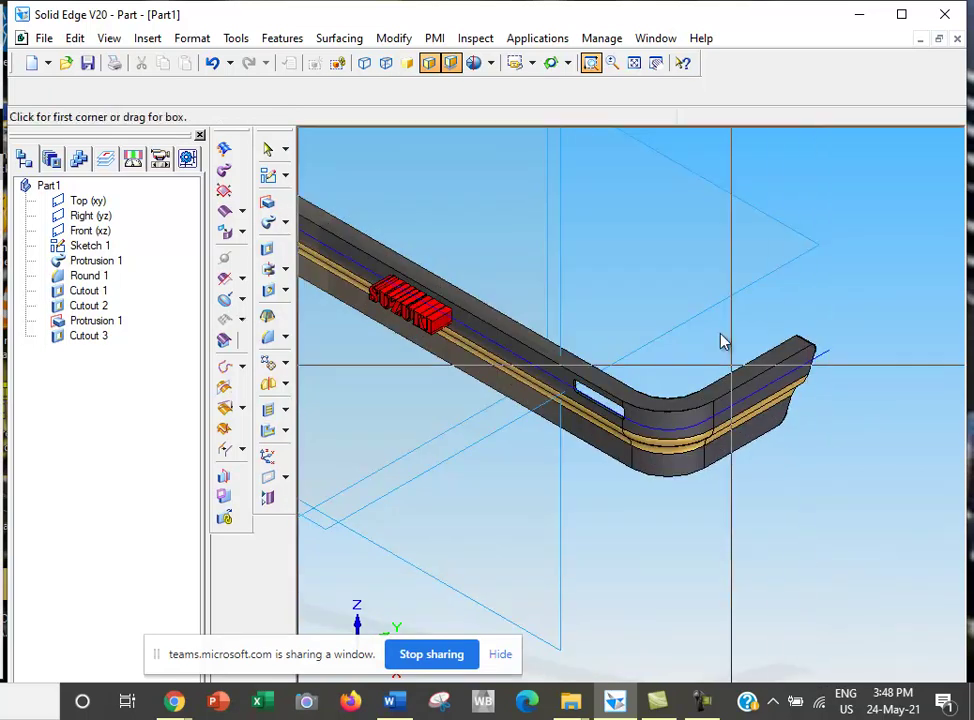
pyautogui.click(550, 63)
pyautogui.moveTo(697, 181); pyautogui.dragTo(802, 152)
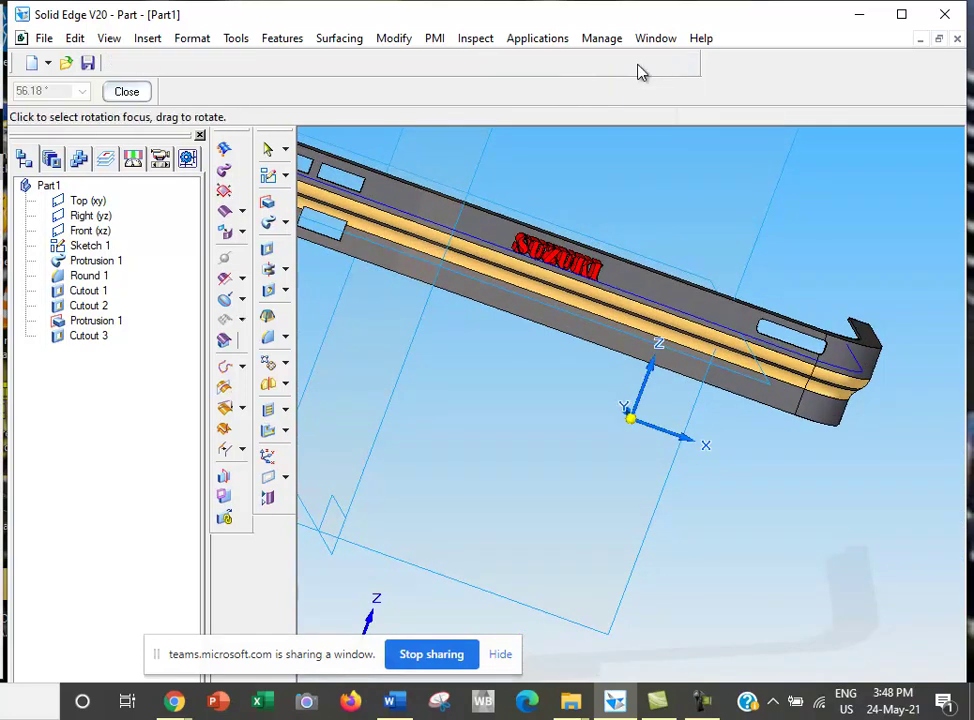
pyautogui.click(640, 70)
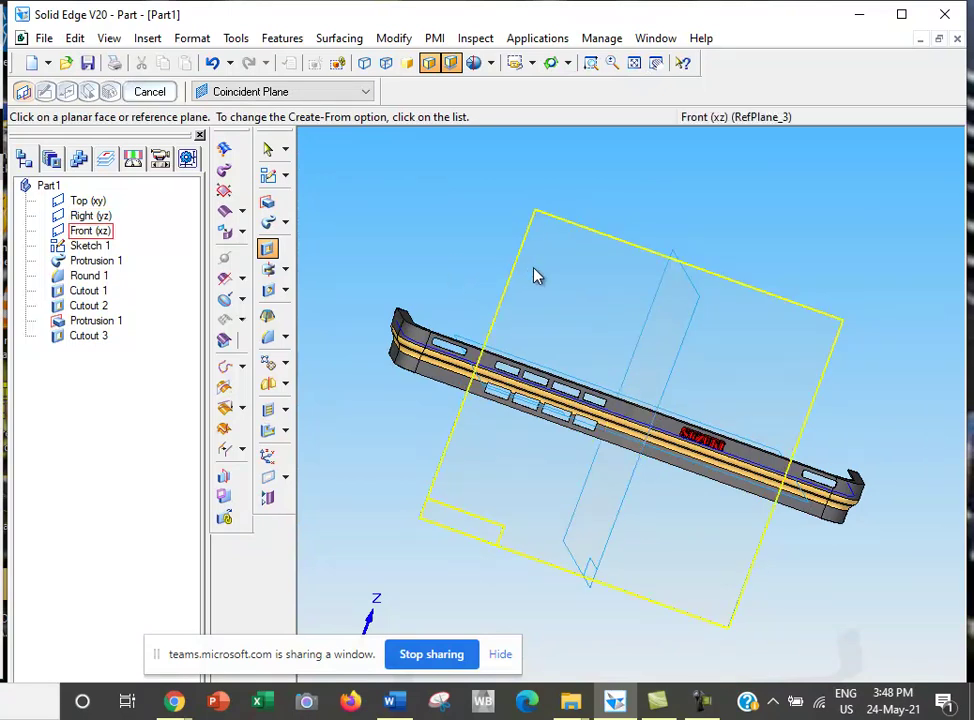
# Step: Save the bumper model as a new part document named "Bumper- 24-05-2021" in the MDC LAB folder
pyautogui.click(42, 42)
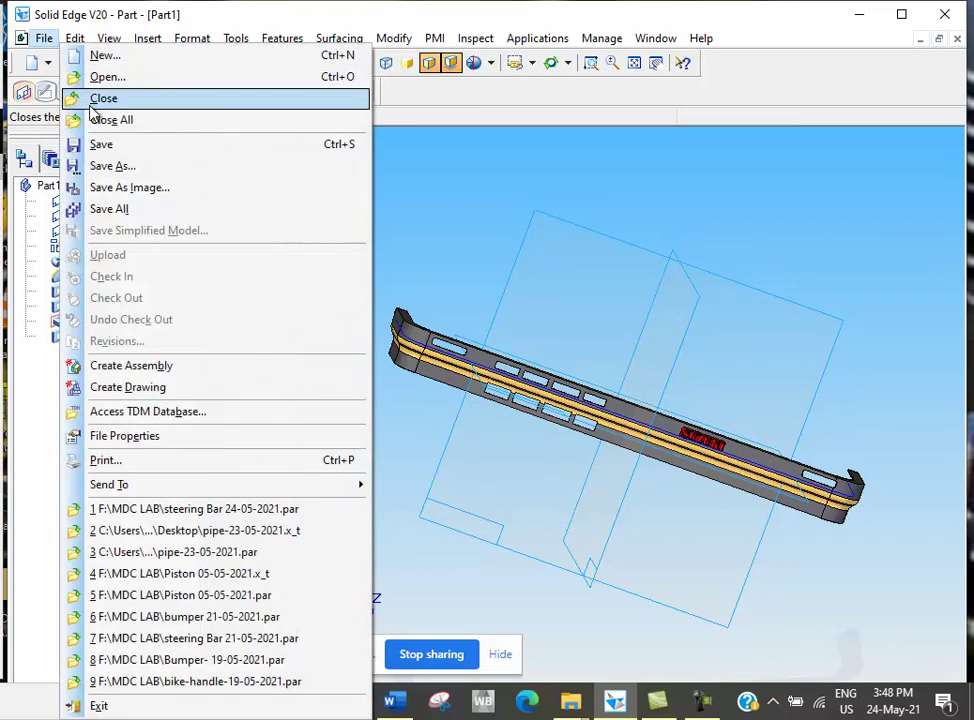
pyautogui.click(131, 168)
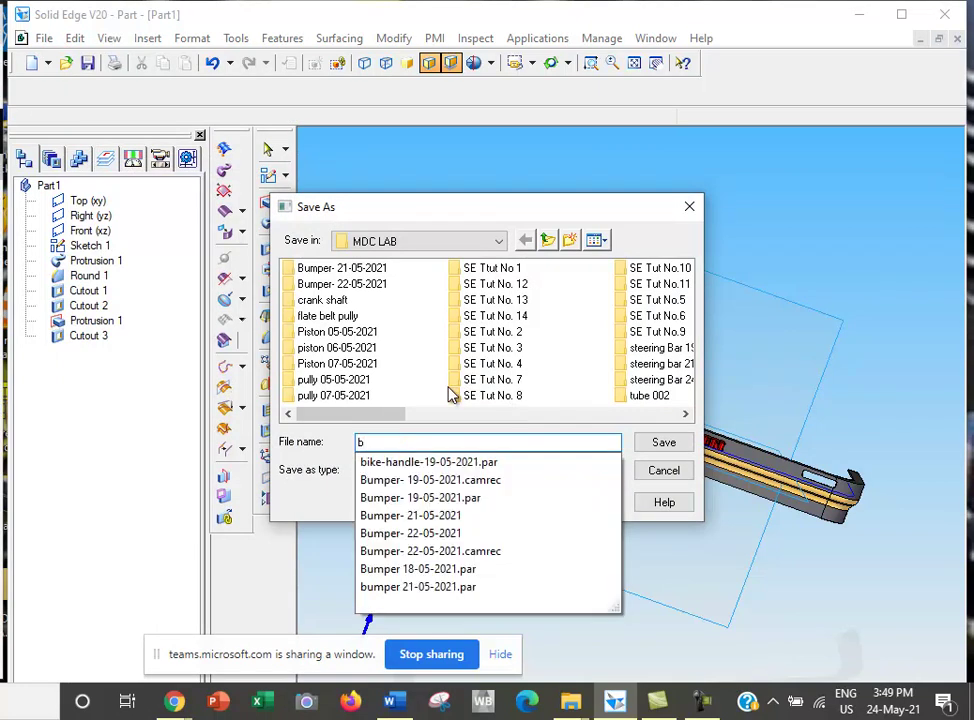
pyautogui.click(378, 534)
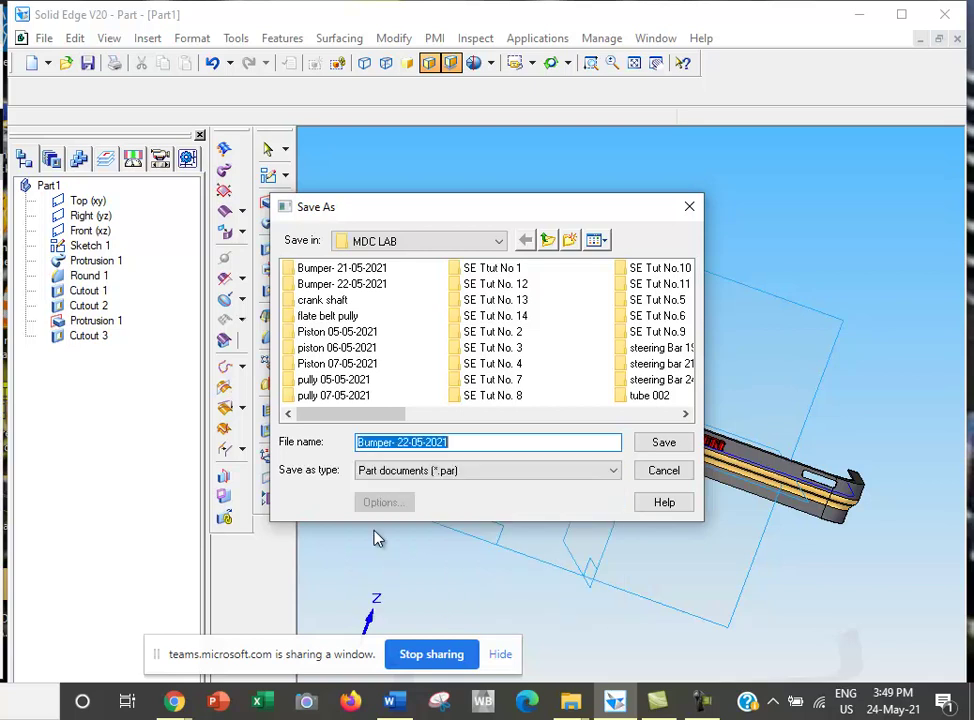
pyautogui.click(408, 444)
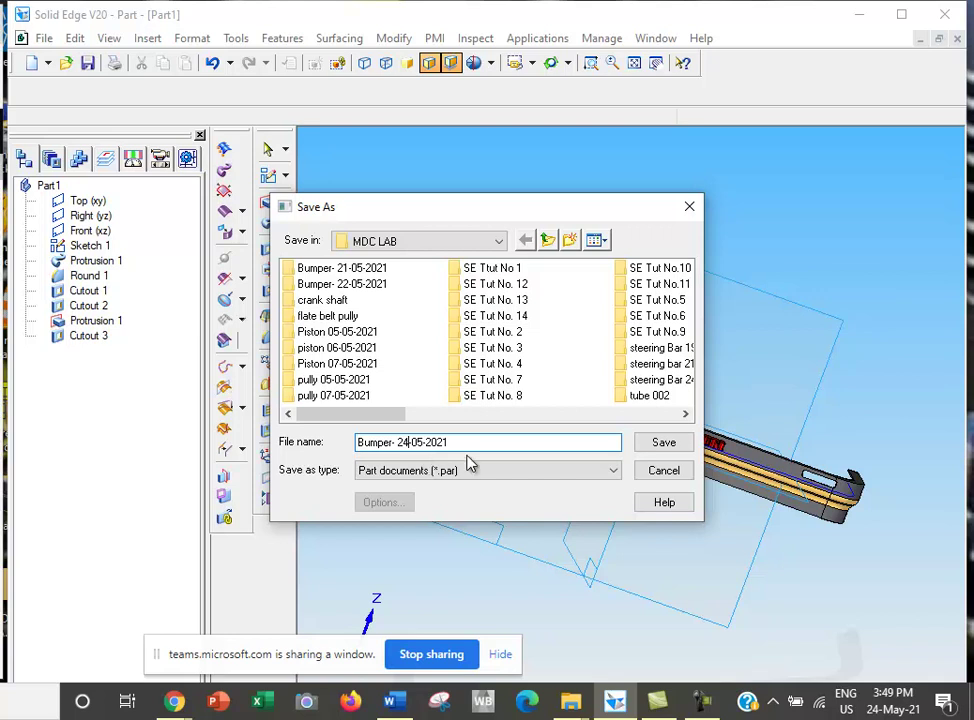
pyautogui.click(661, 444)
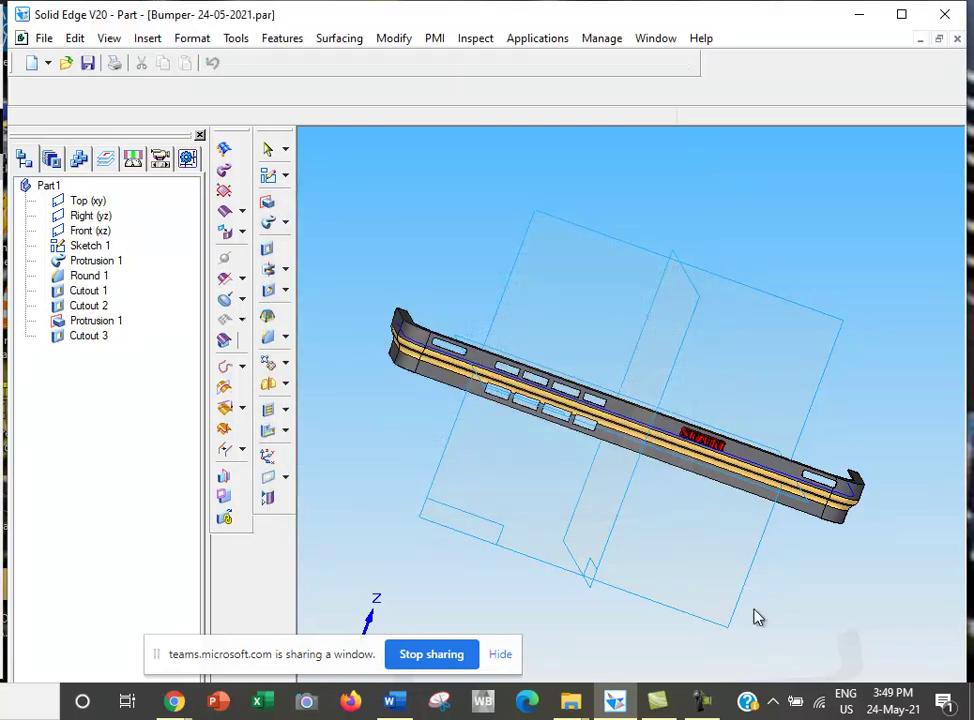
pyautogui.click(704, 702)
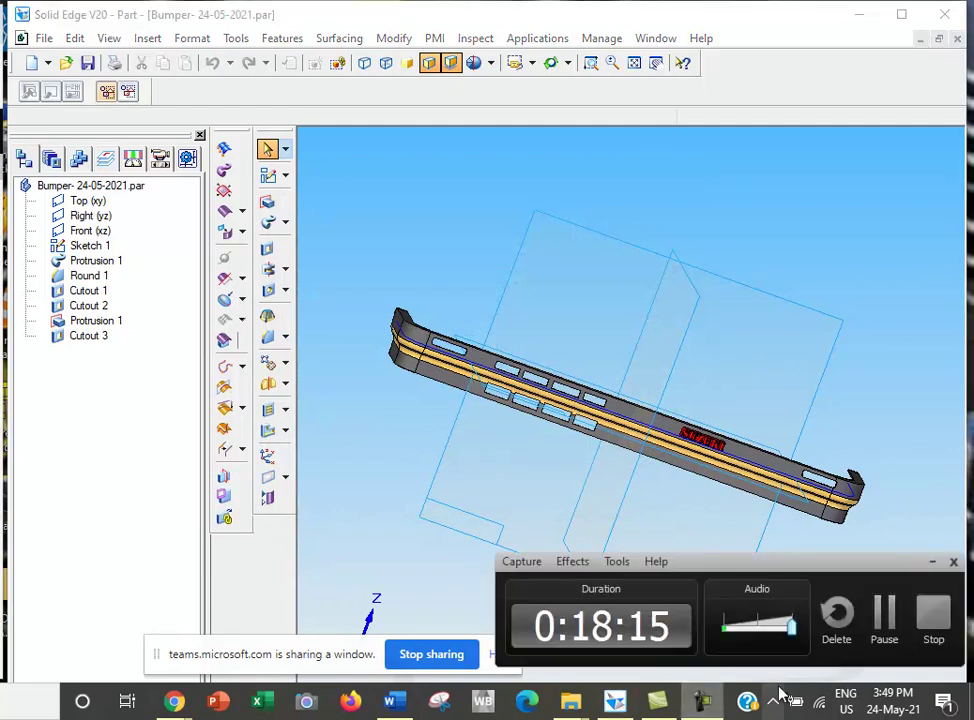